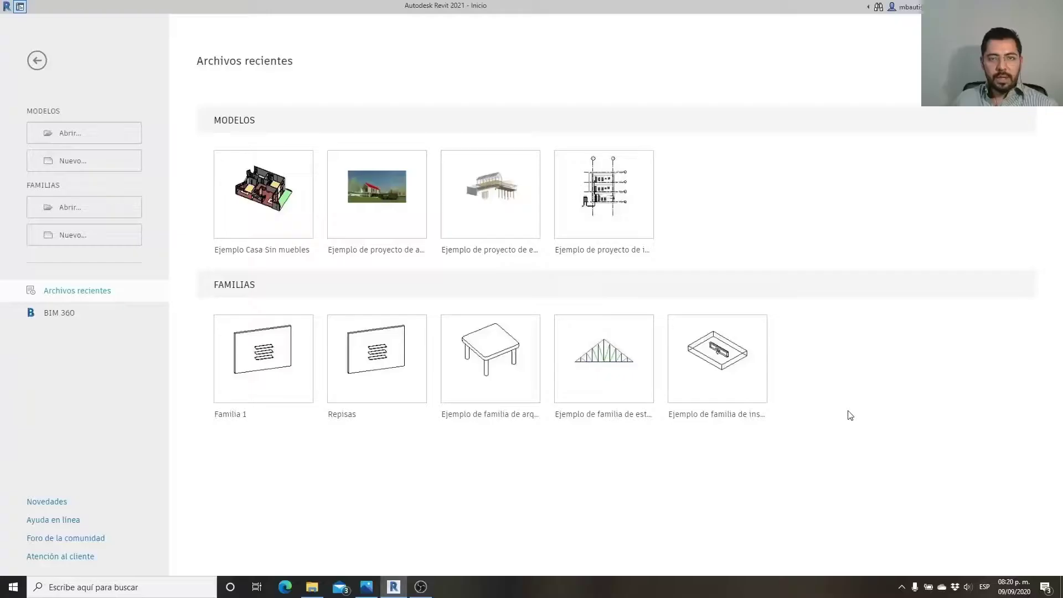
View the wall shelves reference photo, then return to the Revit workspace
left_click(369, 592)
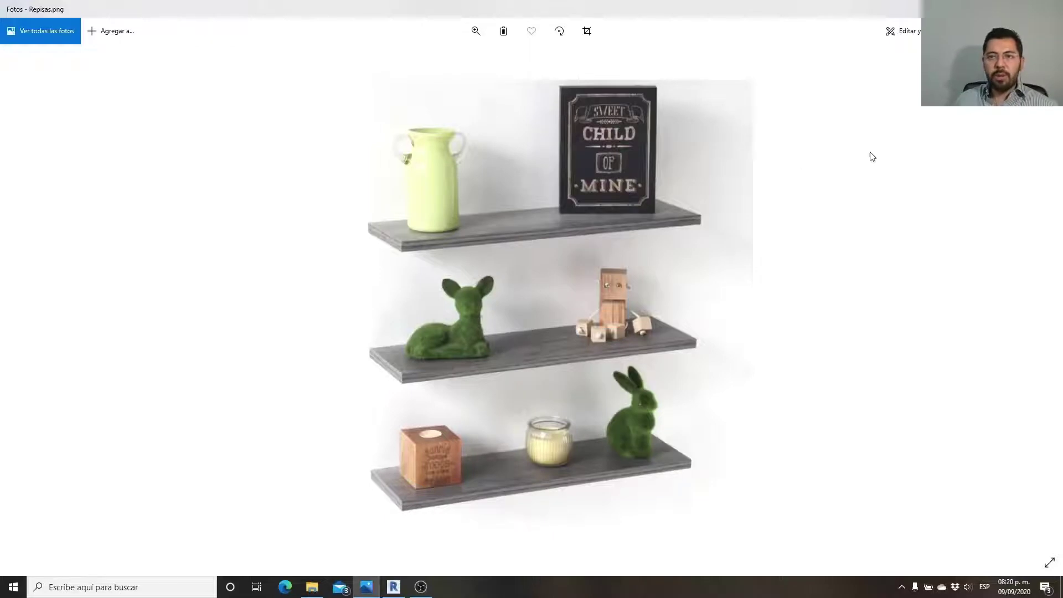
key("alt+F4")
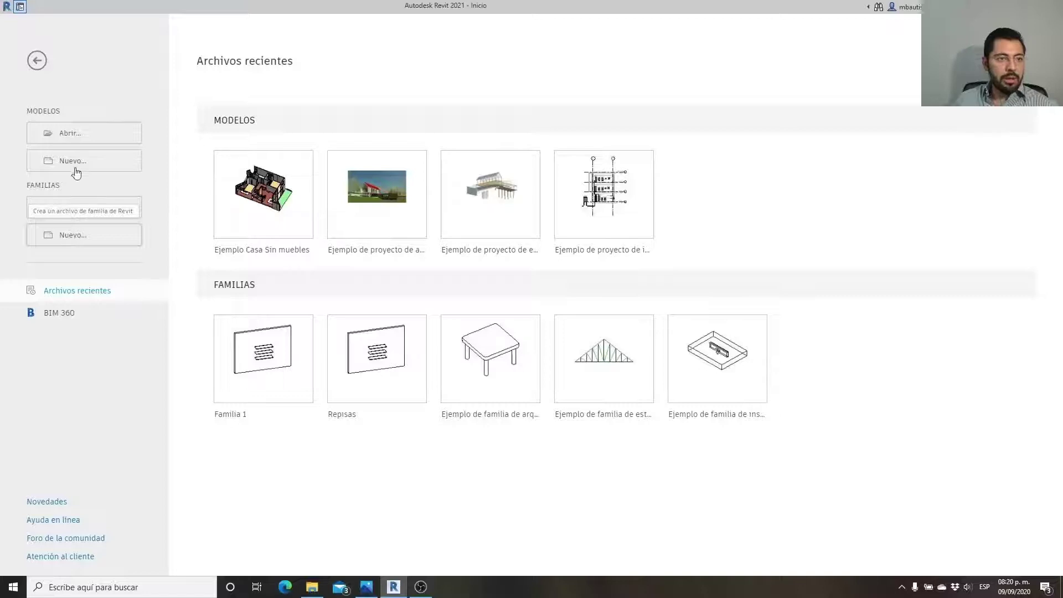
left_click(21, 7)
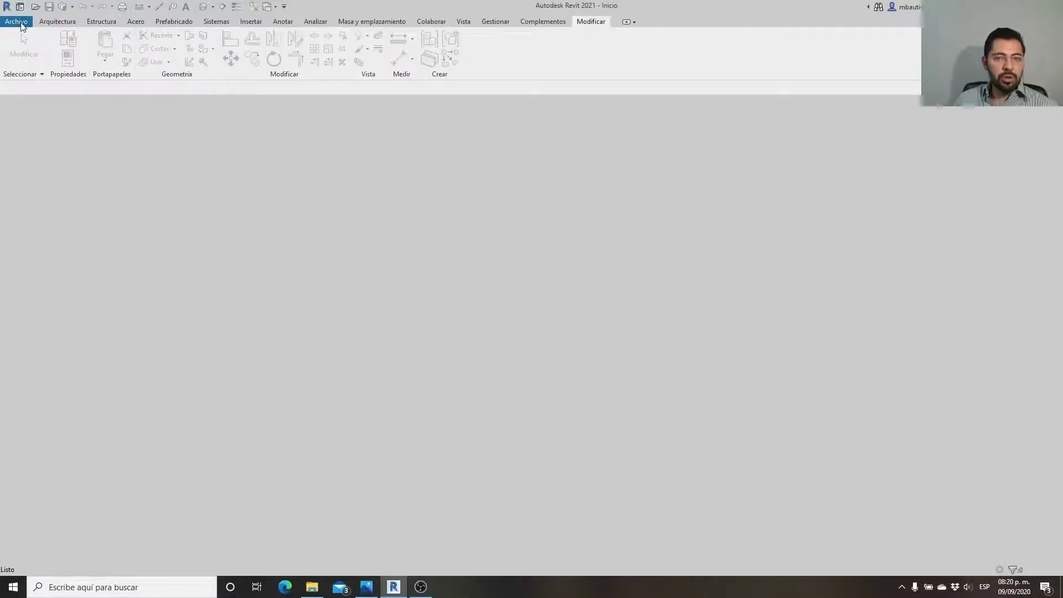
Create a new family from the English-Metric 'Metric Generic Model wall based.rft' template
left_click(23, 25)
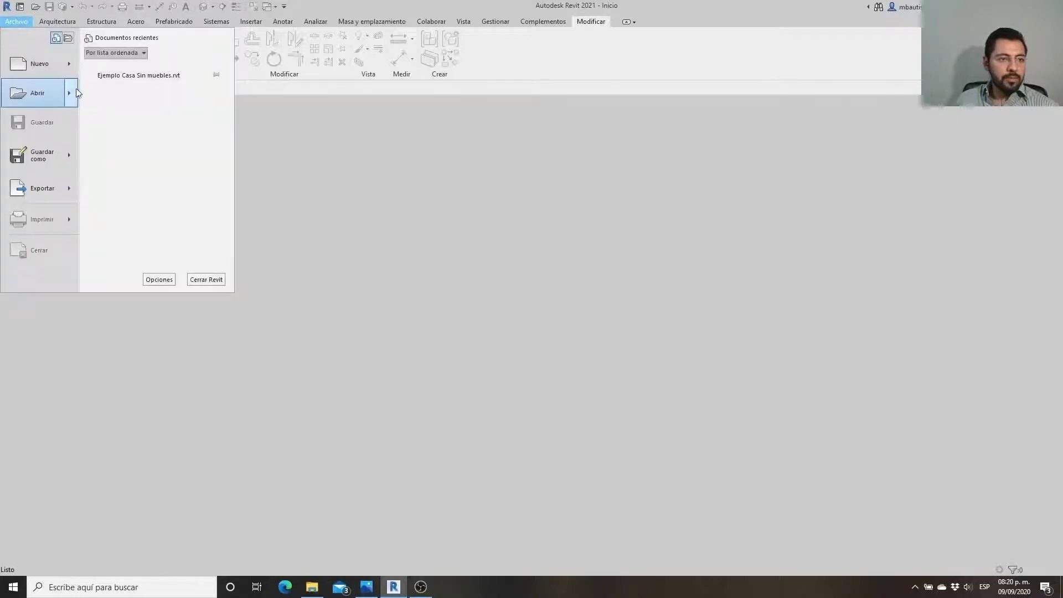
mouse_move(39, 64)
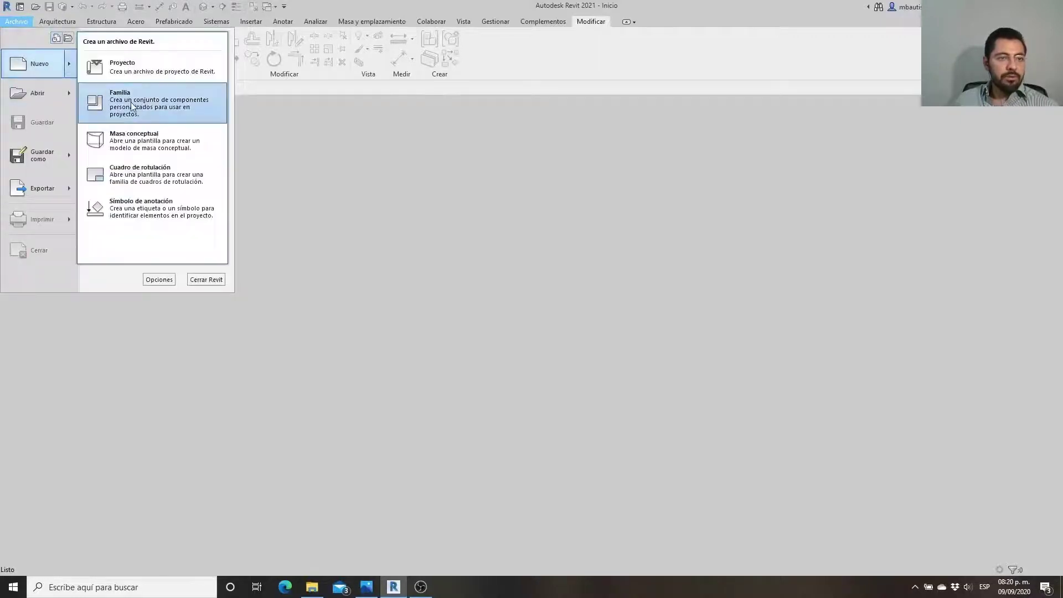
left_click(131, 102)
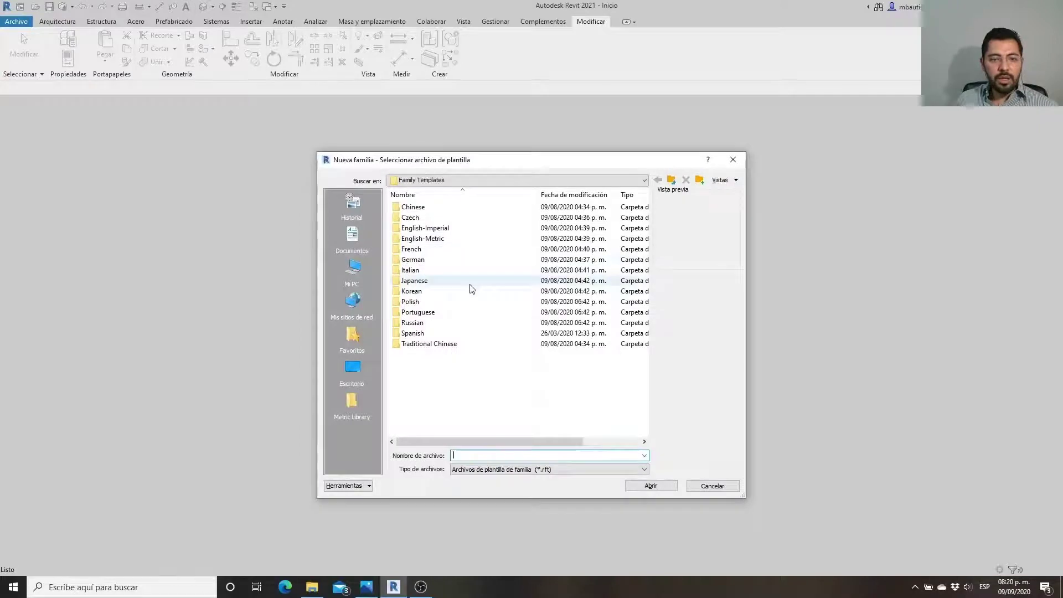
double_click(427, 239)
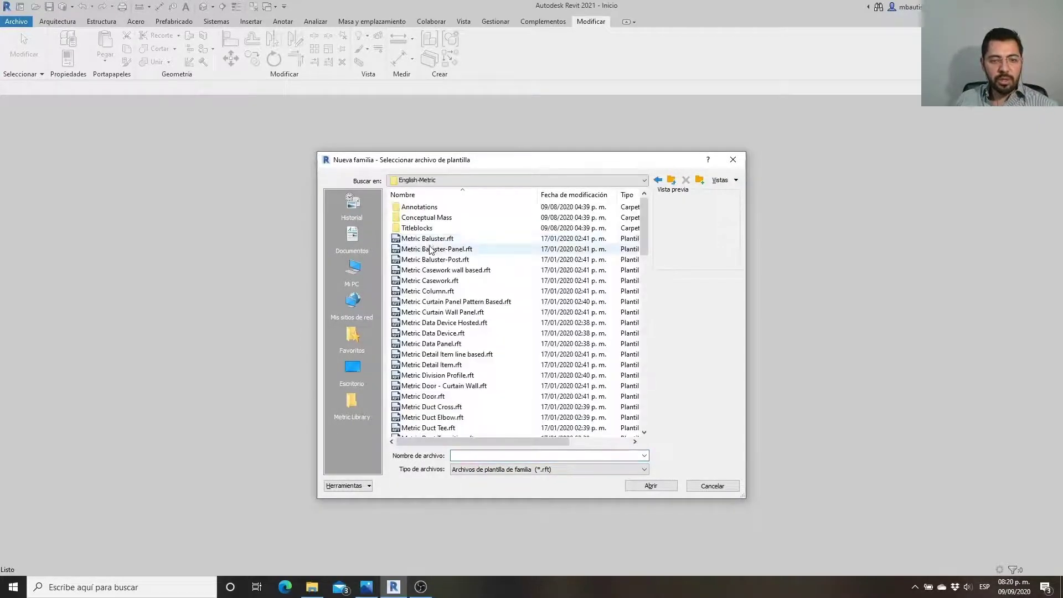
scroll(427, 242, "down", 2)
scroll(471, 277, "down", 2)
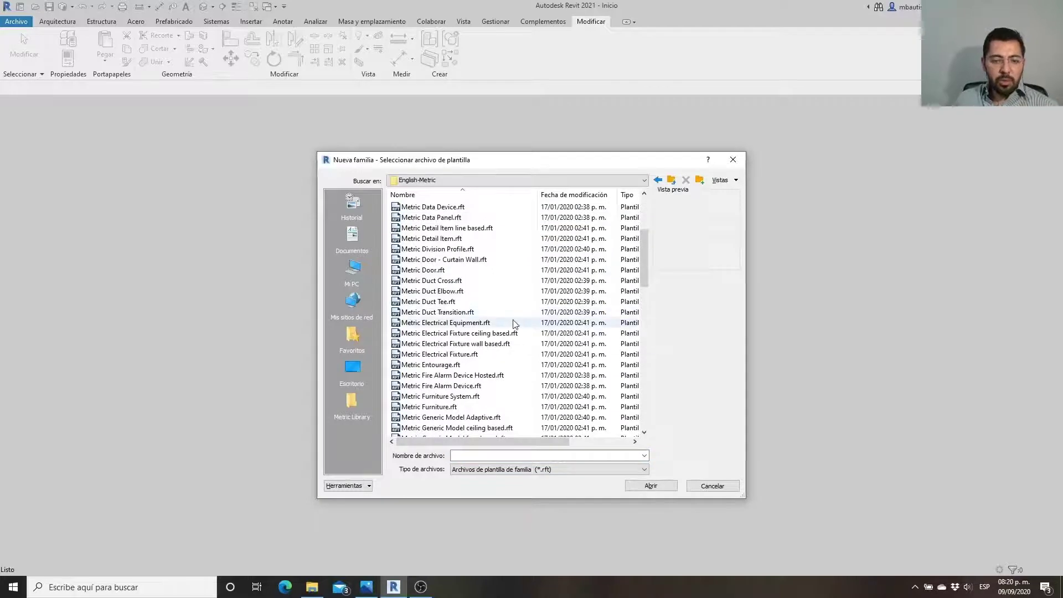
scroll(503, 330, "down", 2)
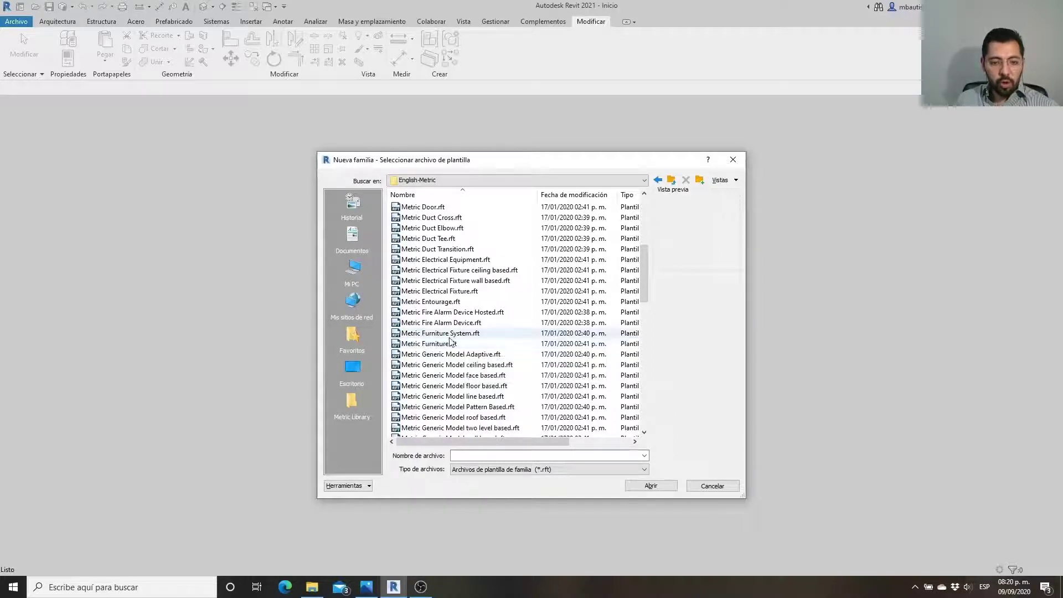
left_click_drag(644, 282, 643, 298)
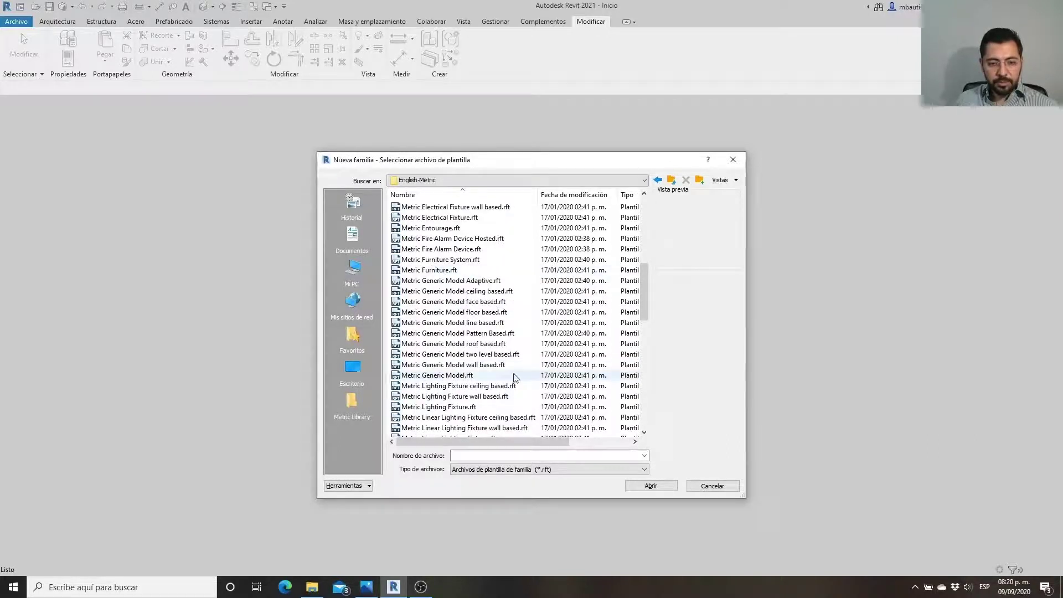
left_click(429, 365)
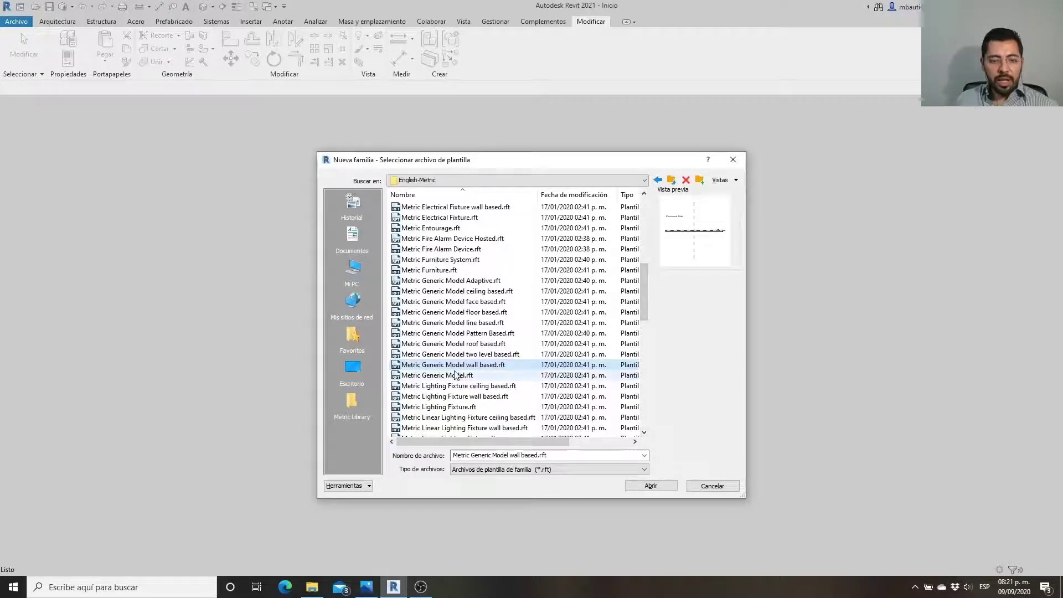
left_click(660, 489)
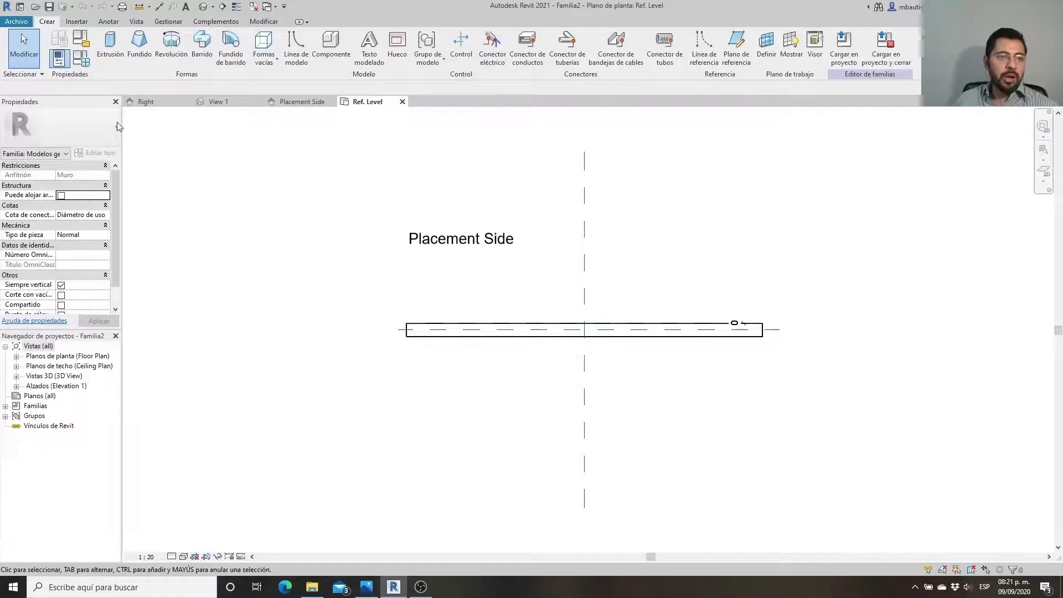
Change Familia2's family category from Modelos genéricos to Mobiliario
left_click(83, 41)
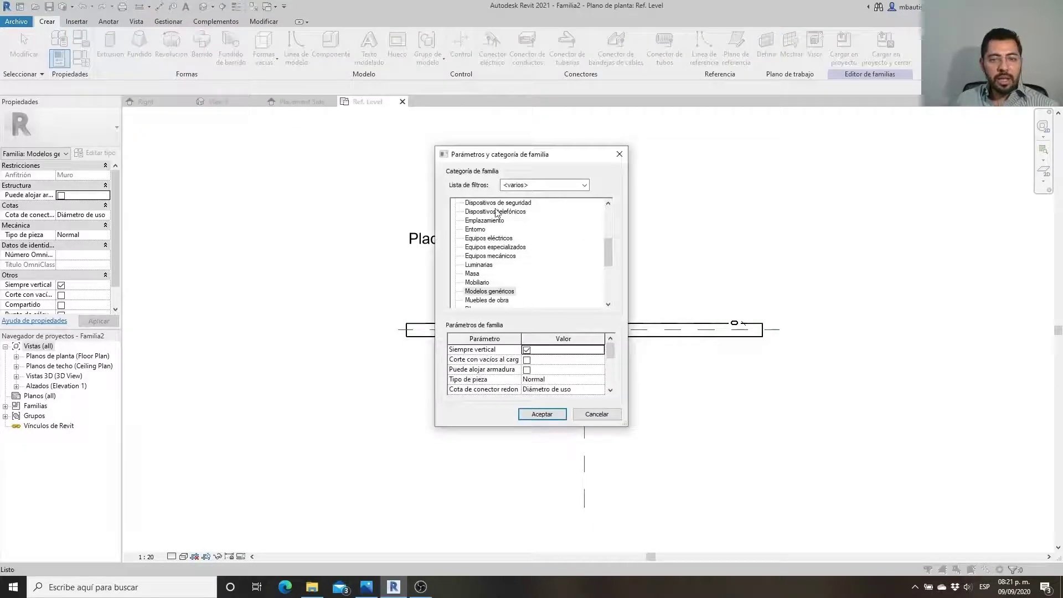
left_click(478, 284)
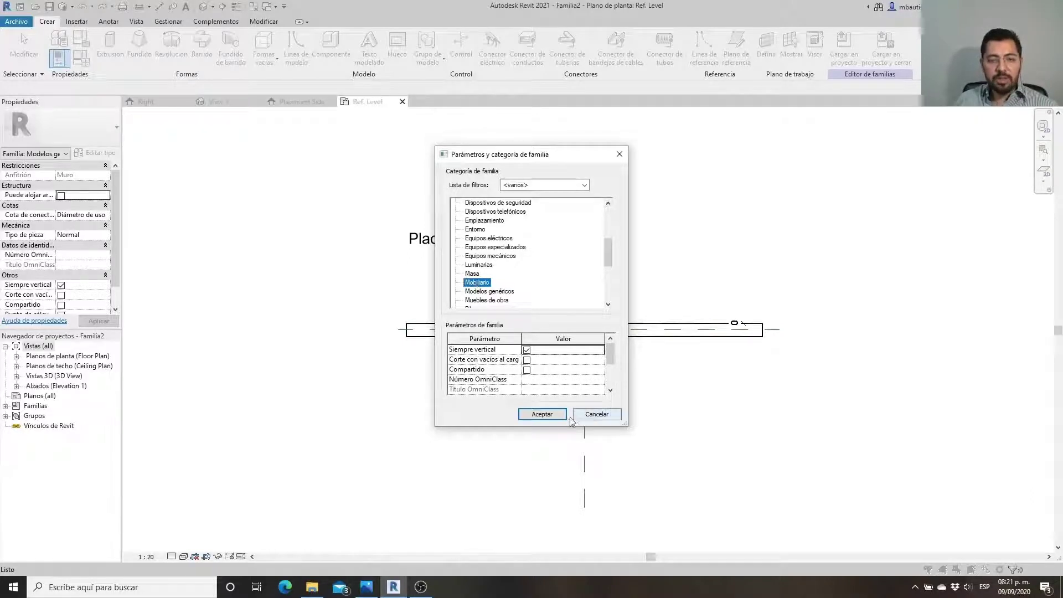
left_click(542, 415)
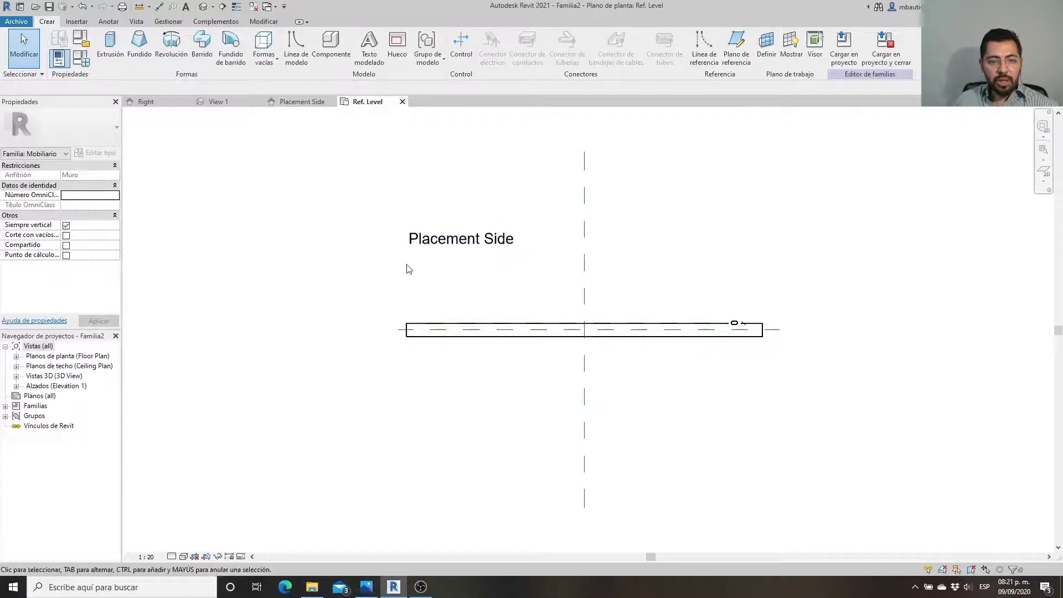
Open the Placement Side elevation and compare it with the shelf reference photo
left_click(16, 386)
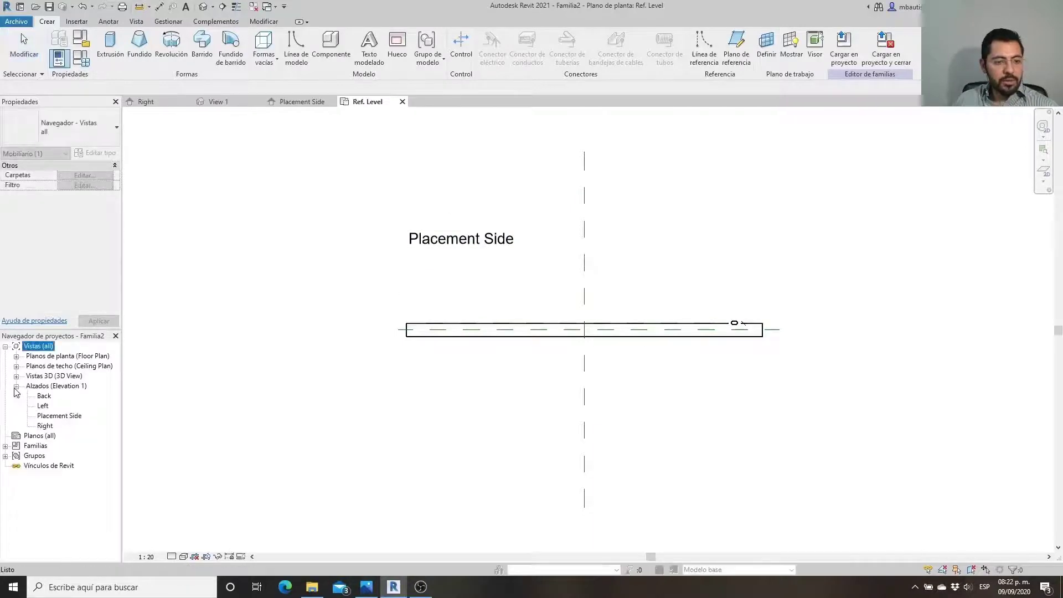
double_click(61, 416)
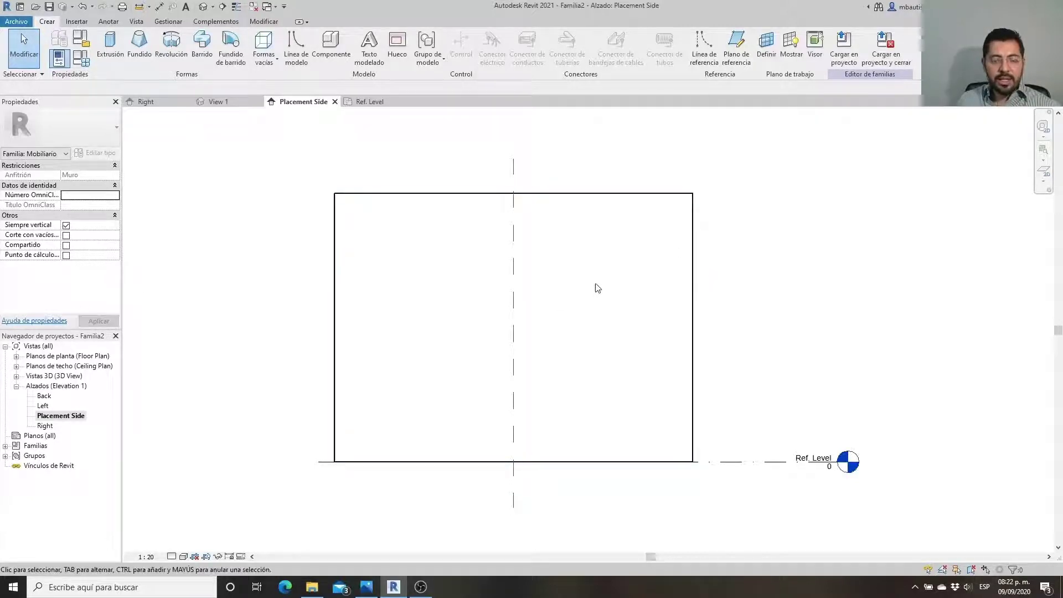
left_click(366, 587)
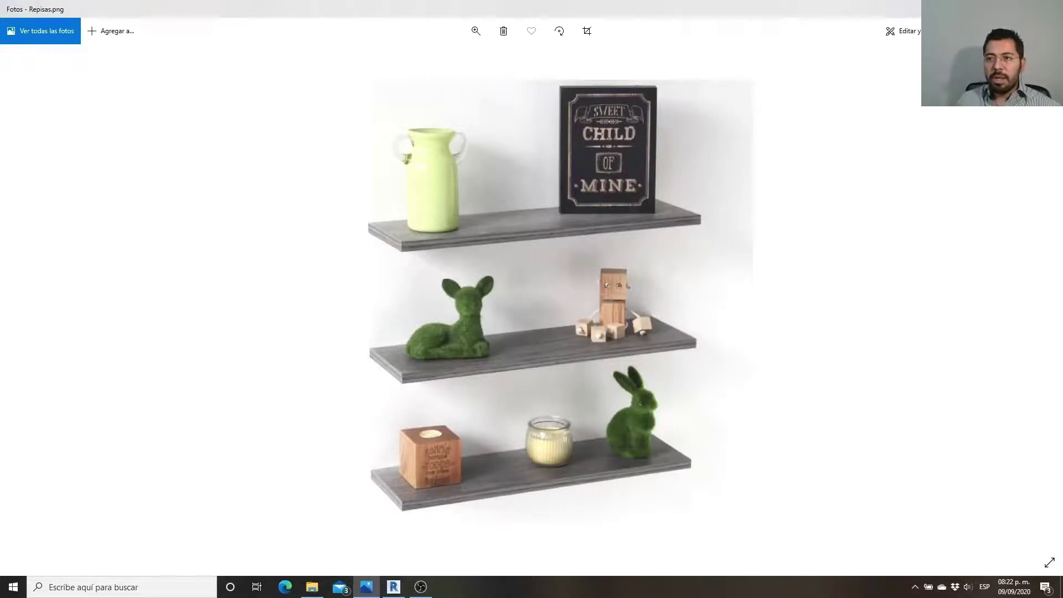
key("alt+Tab")
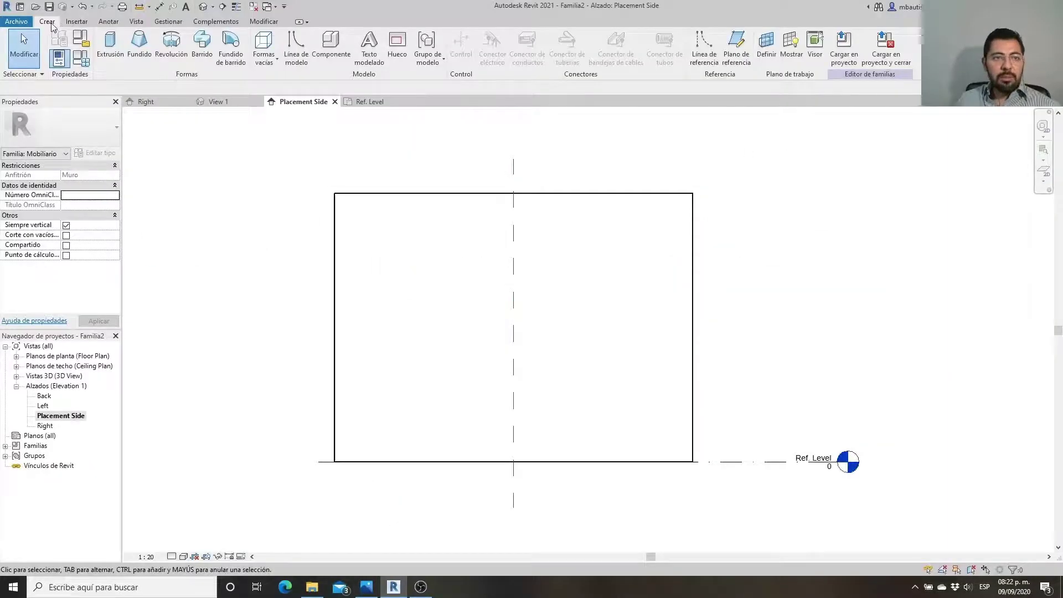
Draw three horizontal reference planes across the wall at shelf heights
left_click(741, 58)
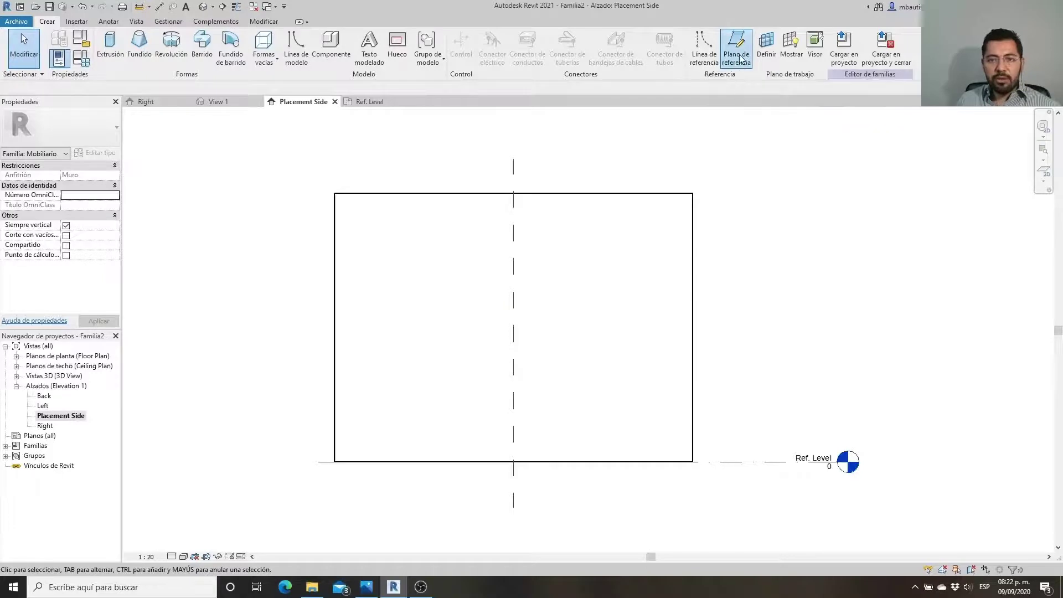
left_click(255, 359)
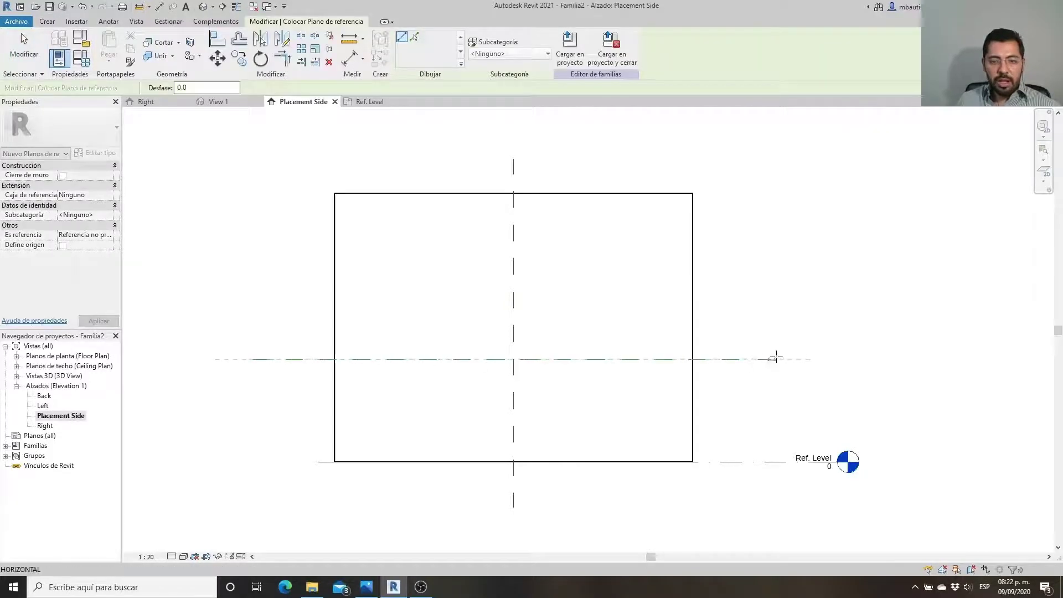
left_click(785, 360)
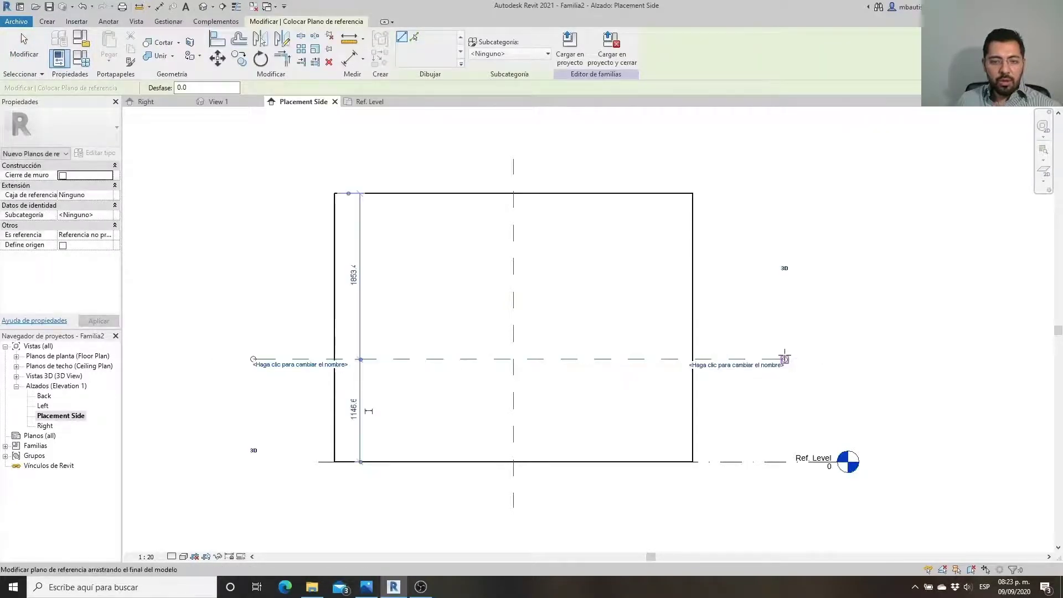
left_click(253, 314)
left_click(800, 314)
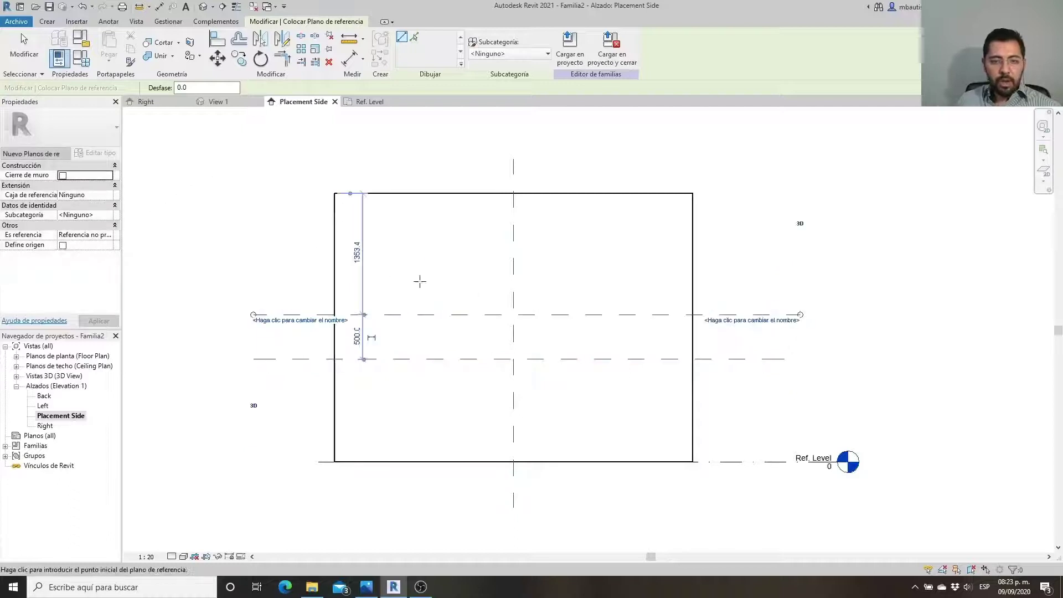
left_click(264, 266)
left_click(757, 267)
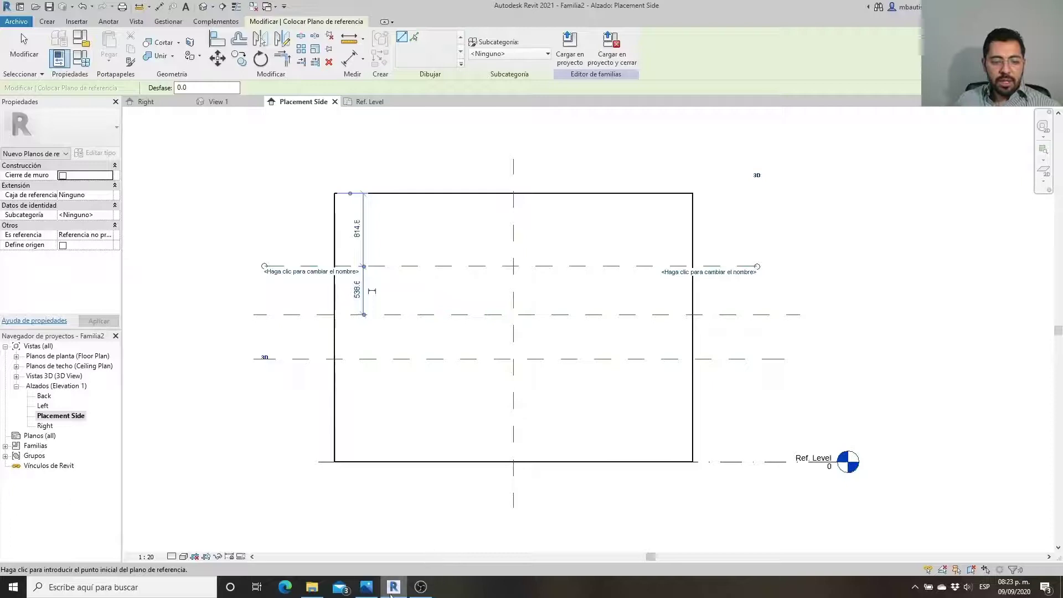
left_click(366, 587)
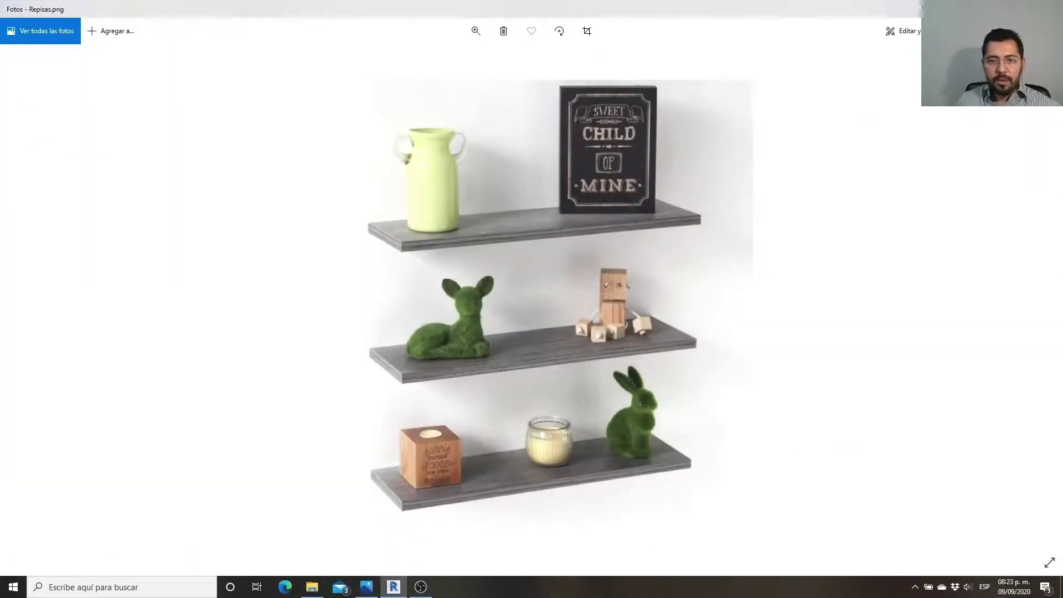
left_click(394, 587)
key("Escape")
key("Escape")
Nudge the three horizontal reference planes slightly lower
left_click_drag(754, 395, 722, 241)
key("Down")
key("Down")
key("Down")
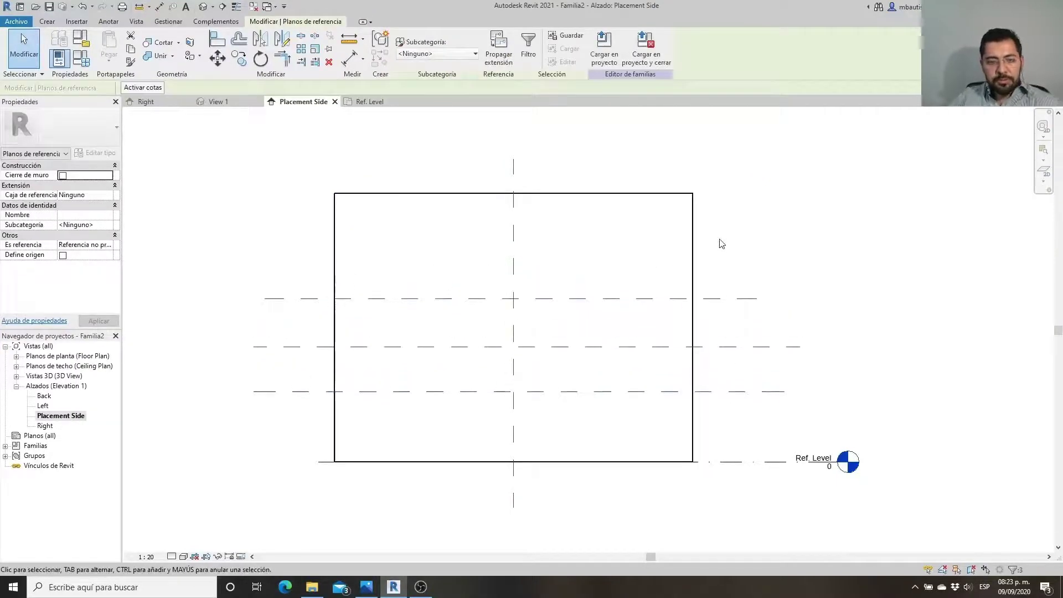
key("Escape")
scroll(496, 385, "up", 1)
scroll(497, 384, "up", 1)
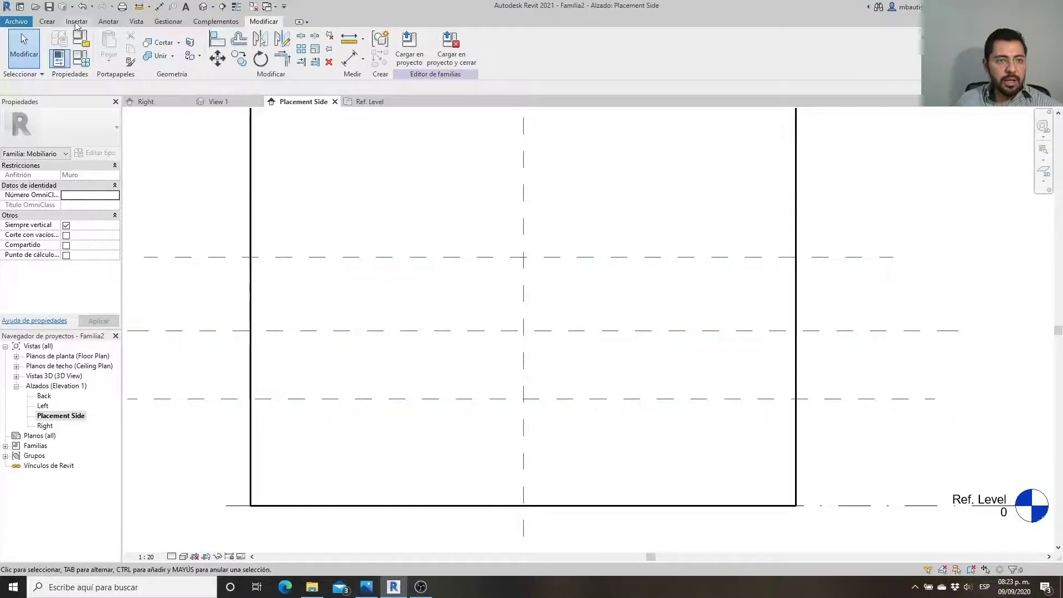
Add three more horizontal reference planes just above each existing one, defining shelf thicknesses
left_click(47, 21)
left_click(736, 50)
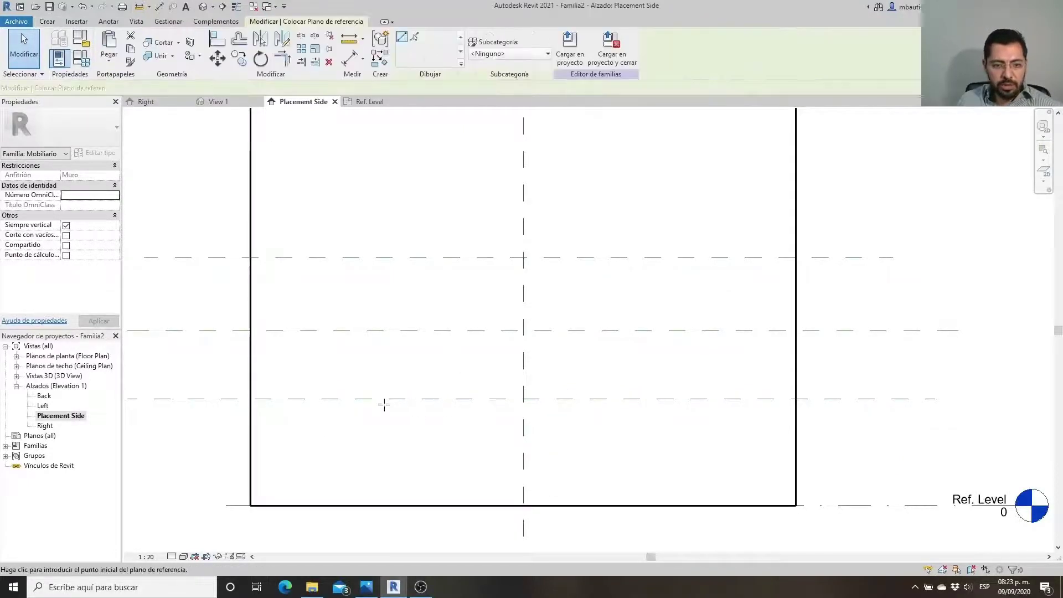
left_click(289, 382)
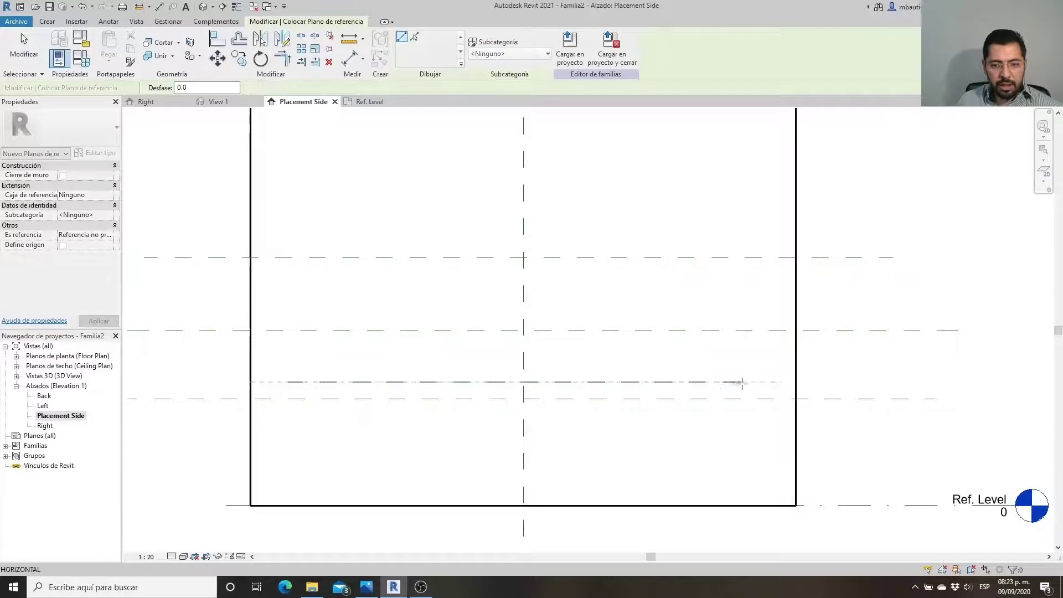
left_click(758, 382)
left_click(289, 314)
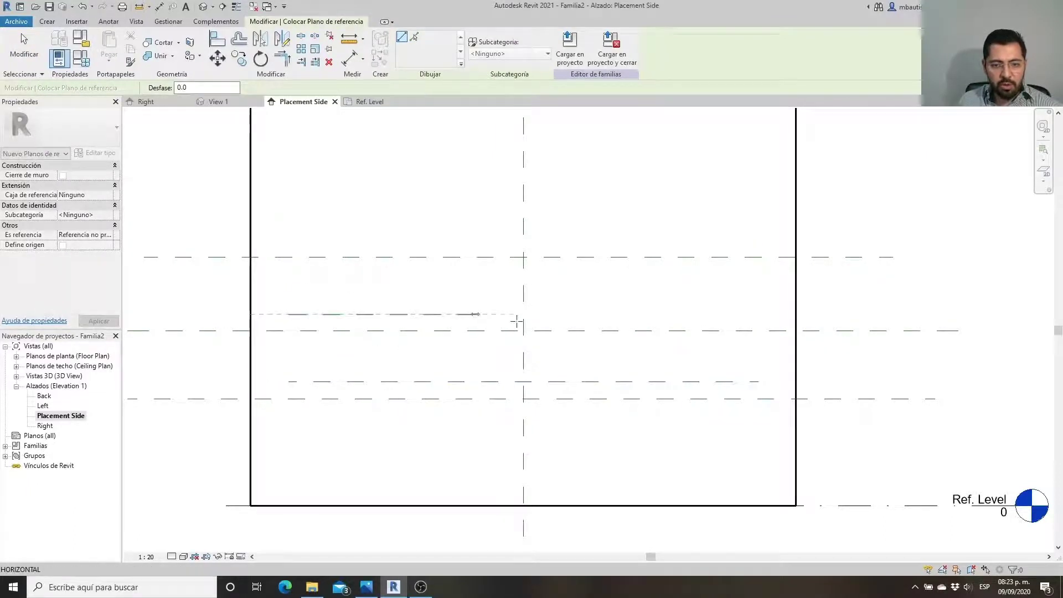
left_click(752, 314)
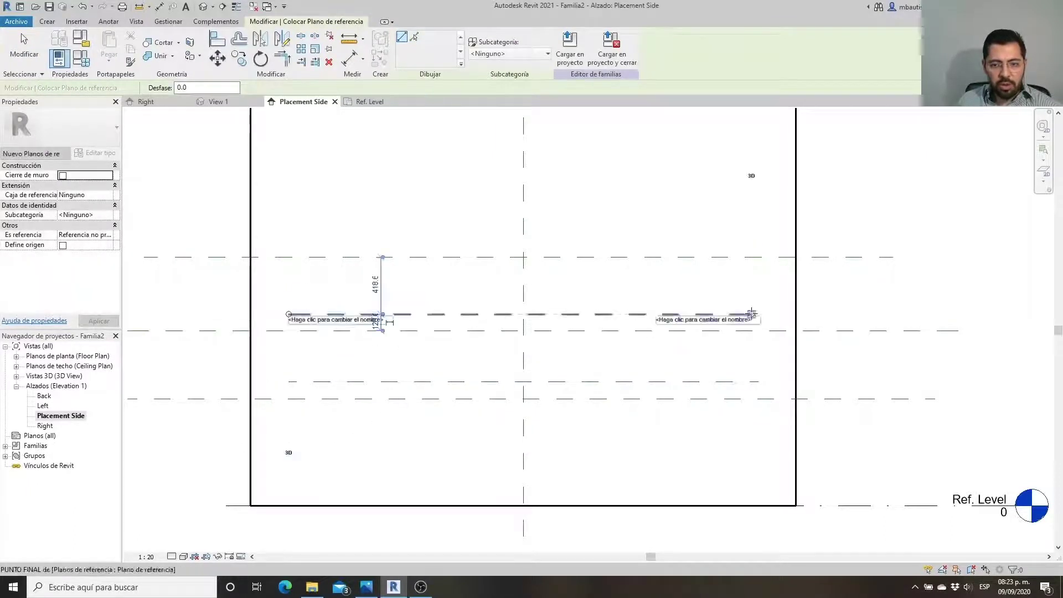
left_click(296, 240)
left_click(737, 239)
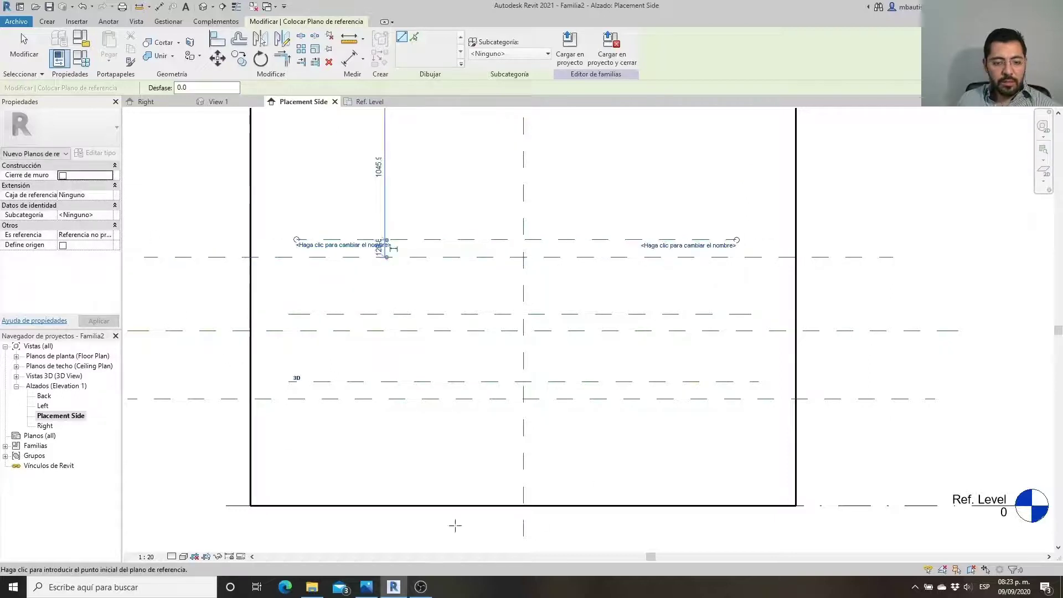
left_click(367, 589)
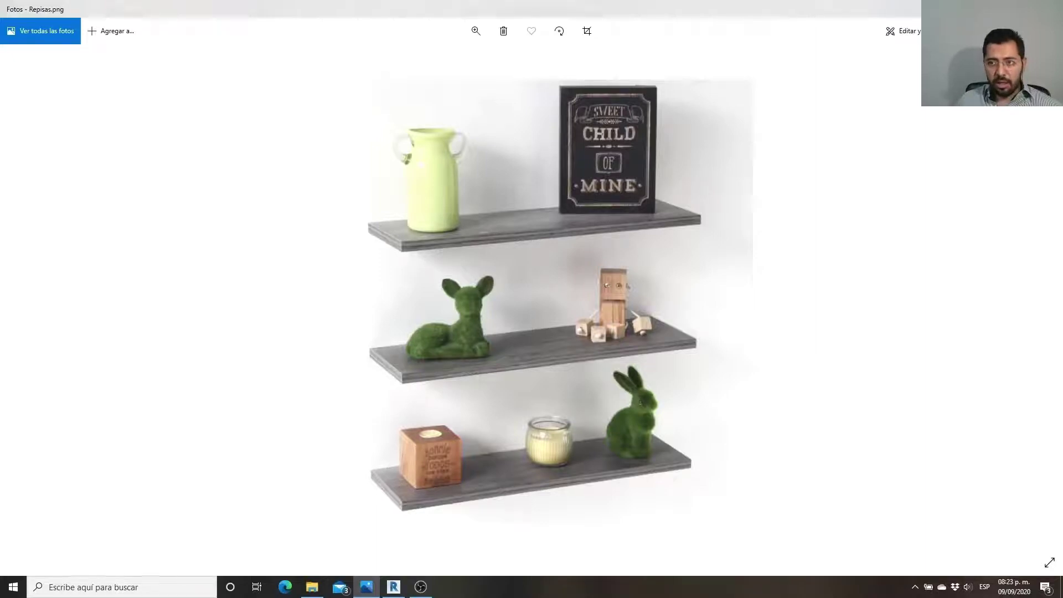
key("alt+Tab")
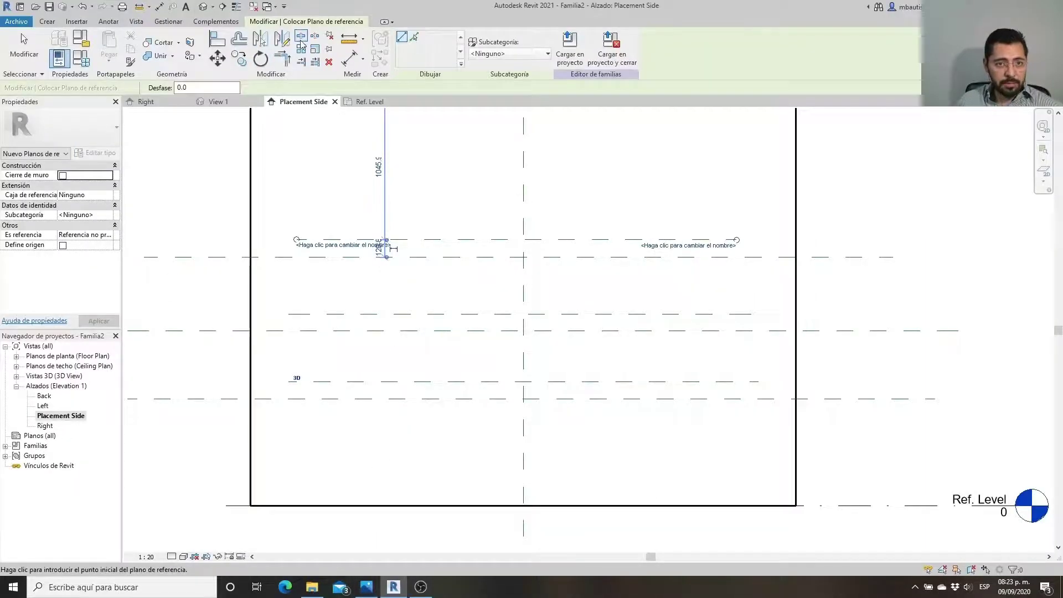
Draw two vertical reference planes, one left and one right of centre
left_click(410, 166)
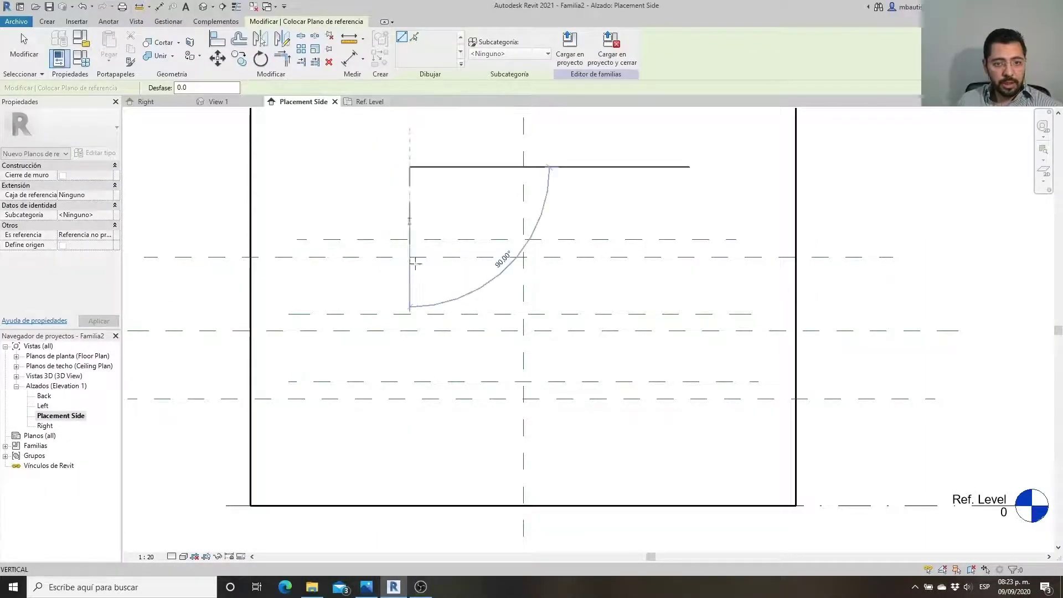
left_click(410, 454)
left_click(643, 175)
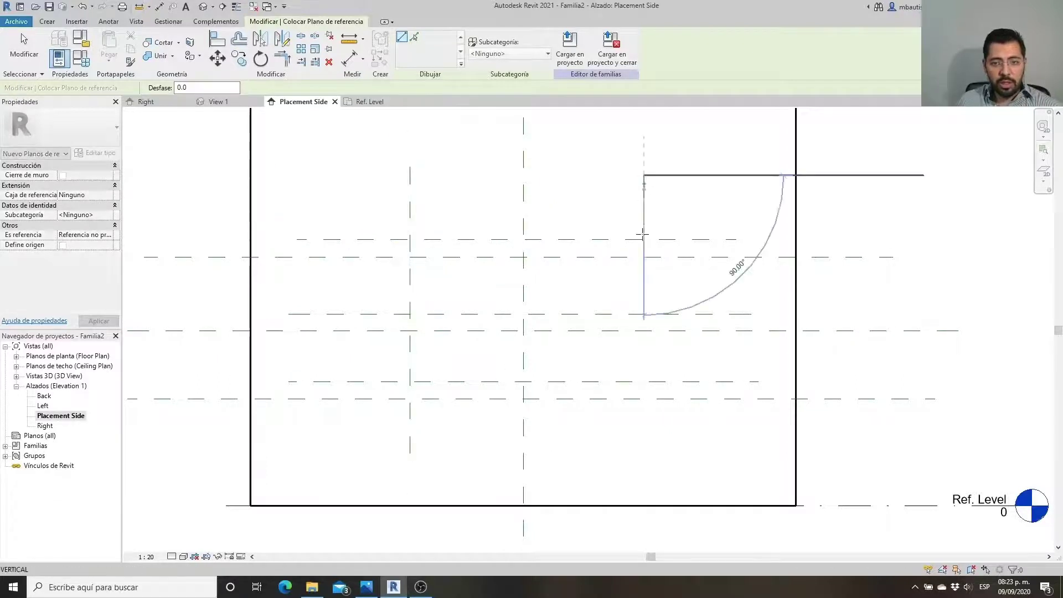
left_click(644, 459)
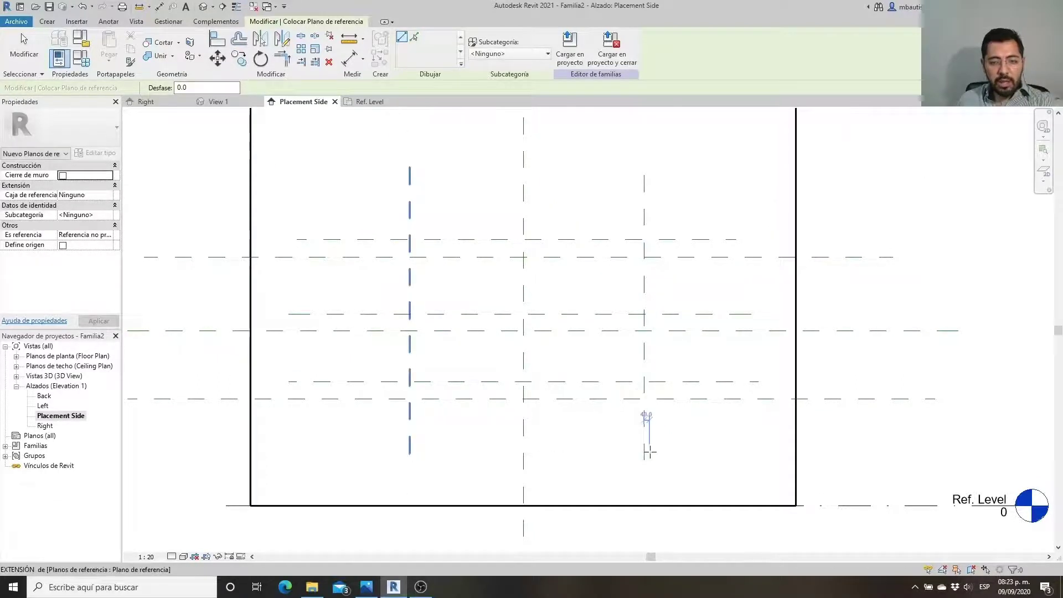
key("Escape")
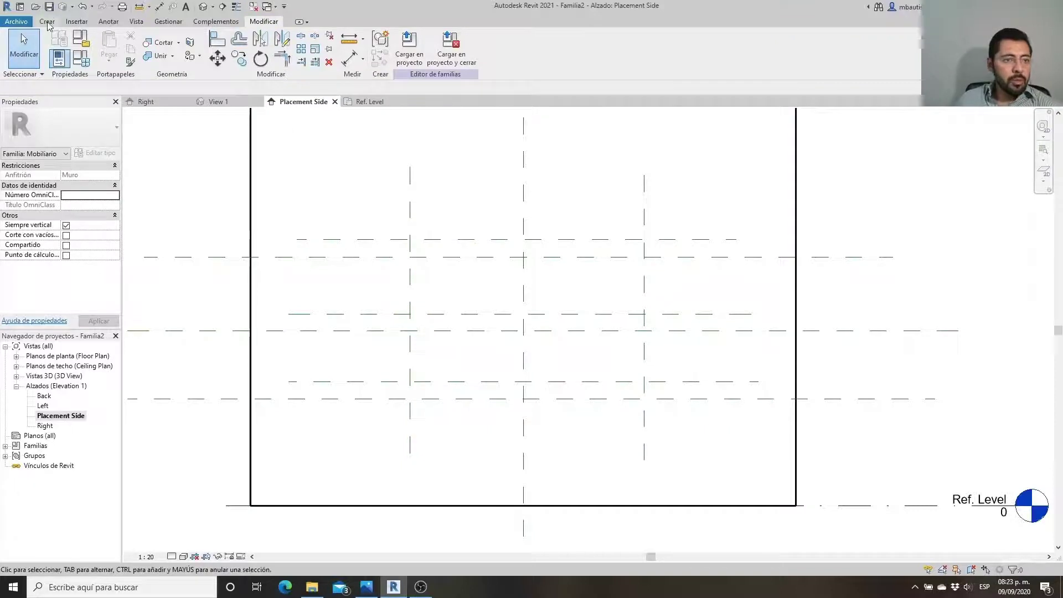
left_click(47, 23)
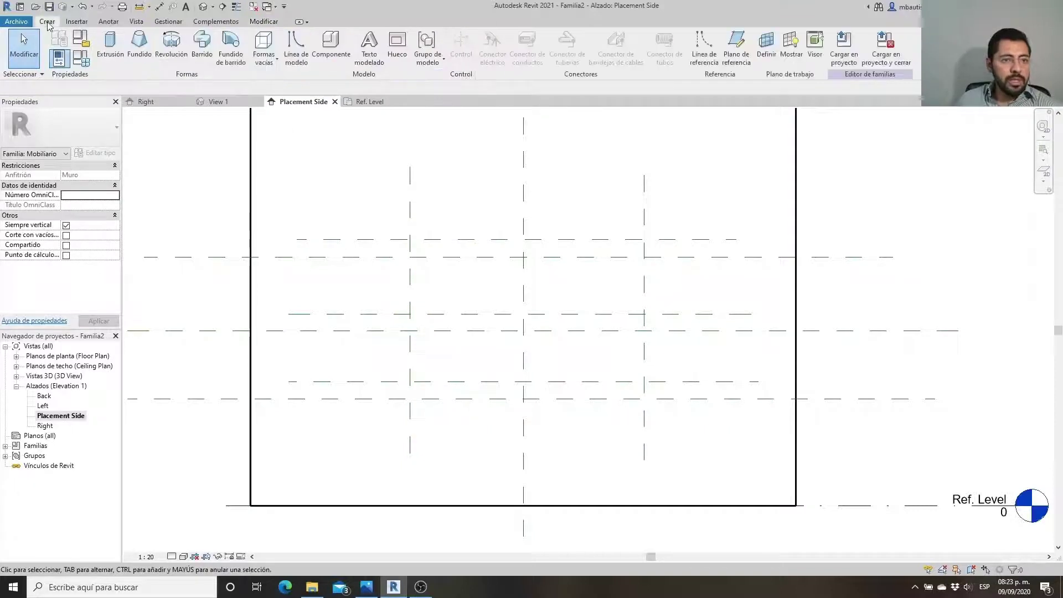
Sketch three stacked shelf rectangles in a solid extrusion, the bottom one 1200 × 160
left_click(108, 43)
left_click(438, 38)
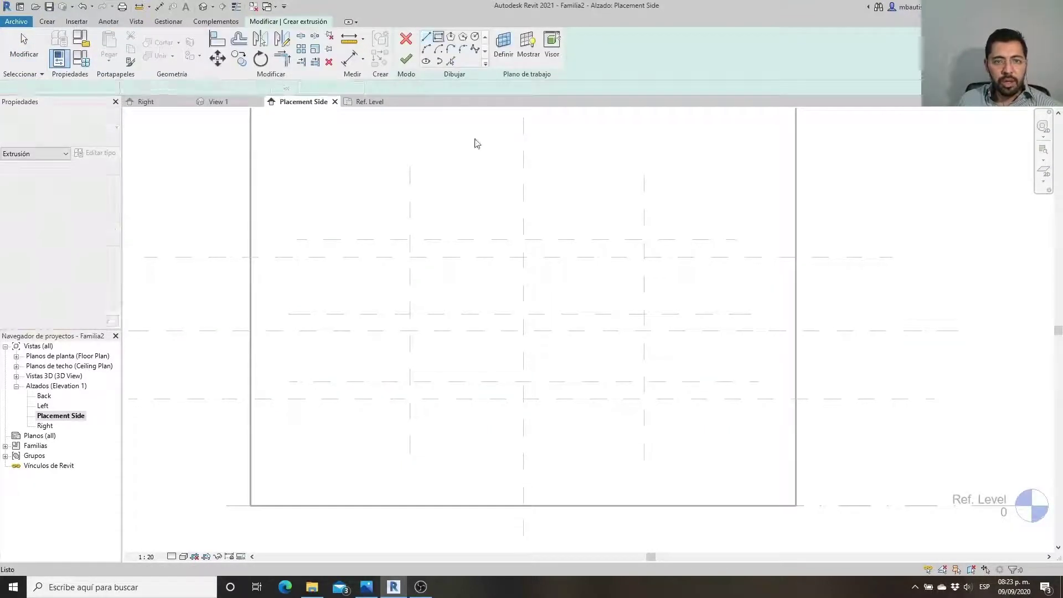
left_click(449, 391)
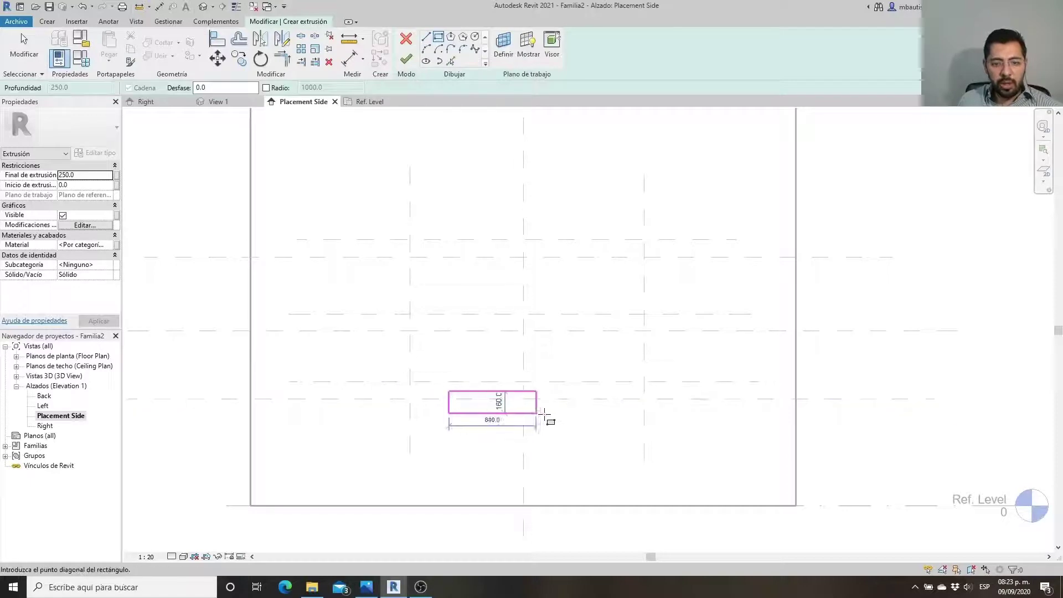
left_click(613, 414)
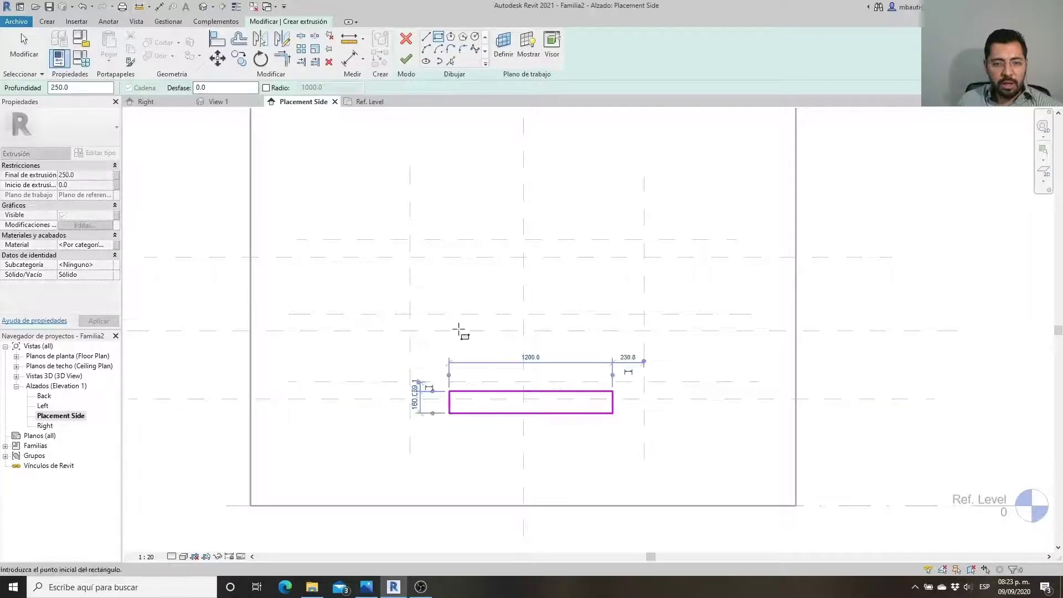
left_click(429, 324)
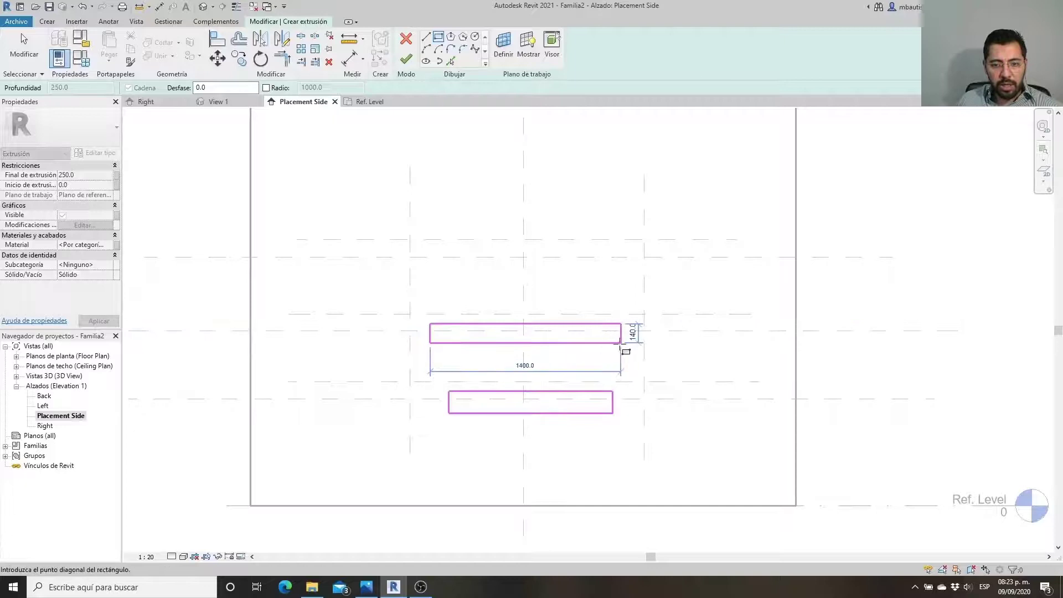
left_click(621, 344)
left_click(430, 249)
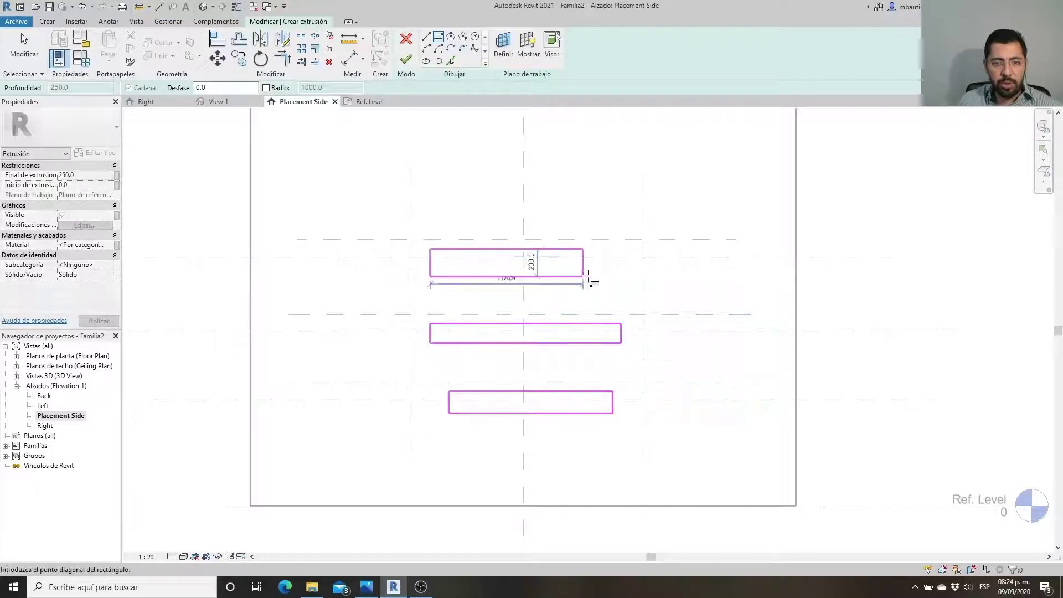
left_click(605, 274)
key("Escape")
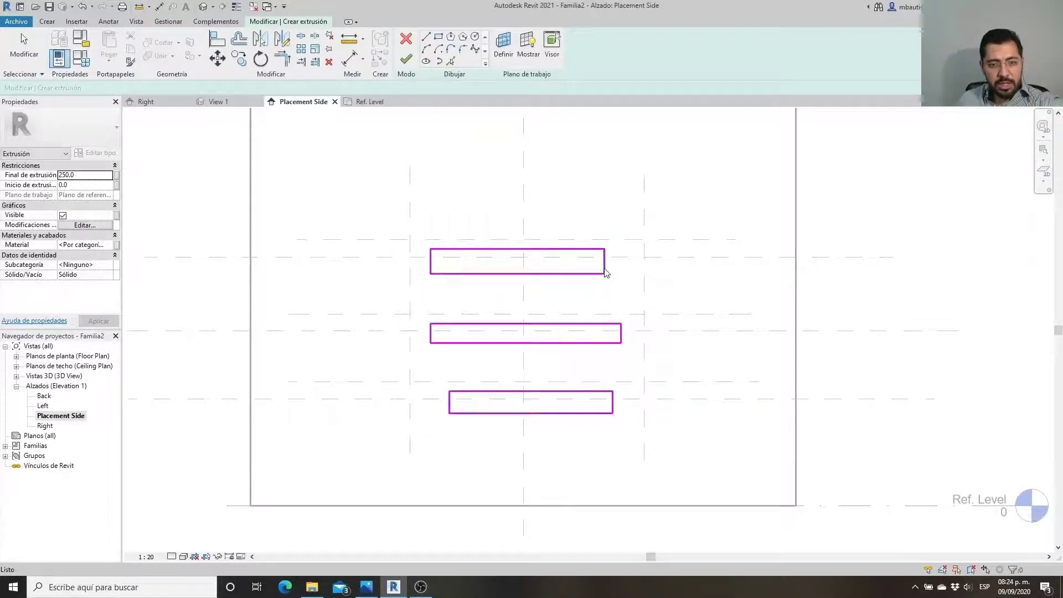
left_click(218, 43)
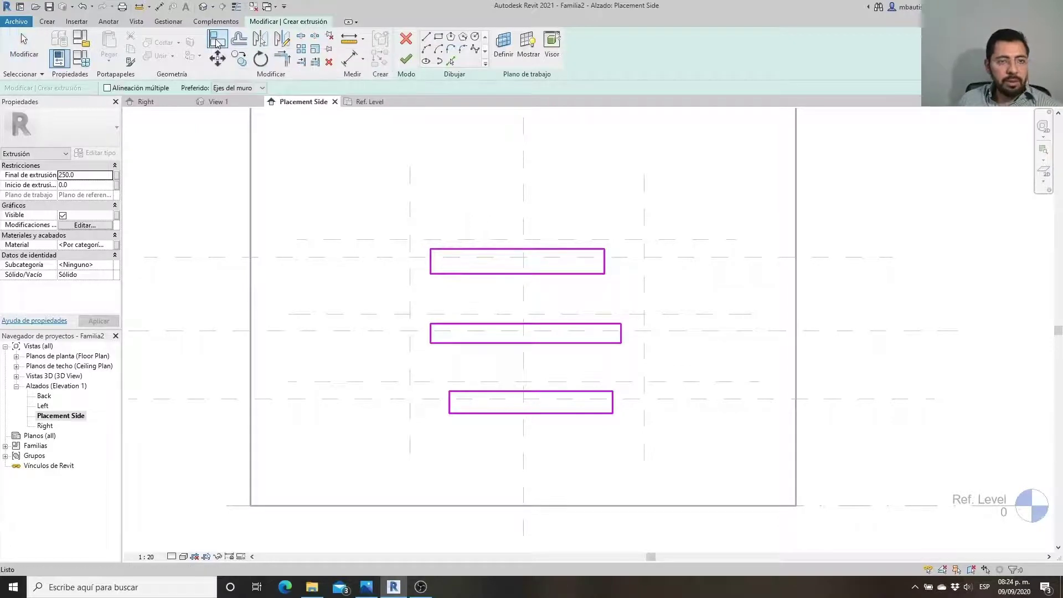
Align the top shelf rectangle's left, right, top and bottom edges to their reference planes
left_click(410, 208)
left_click(429, 264)
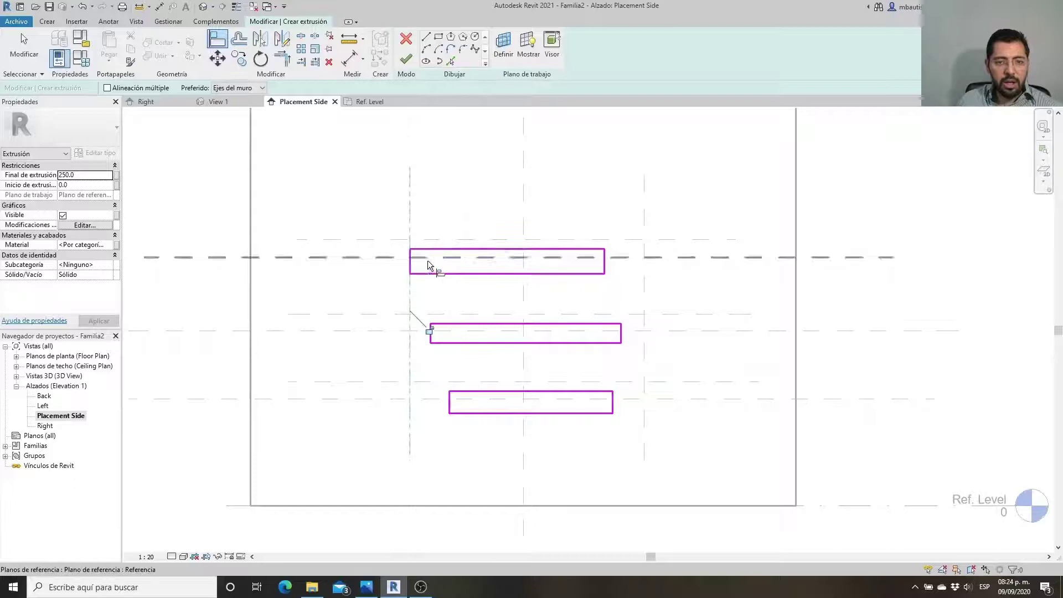
left_click(458, 239)
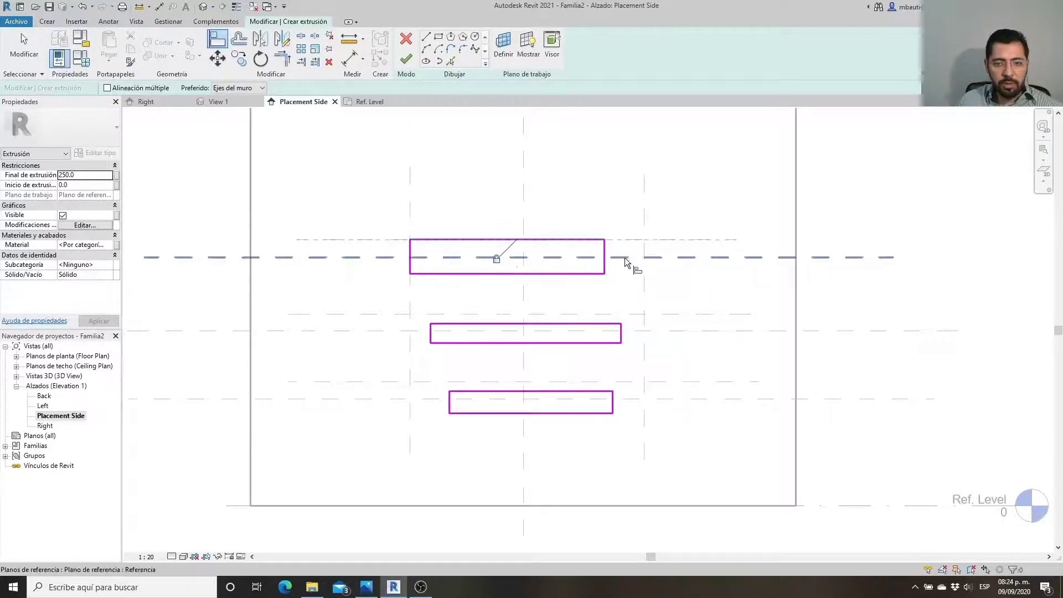
left_click(587, 274)
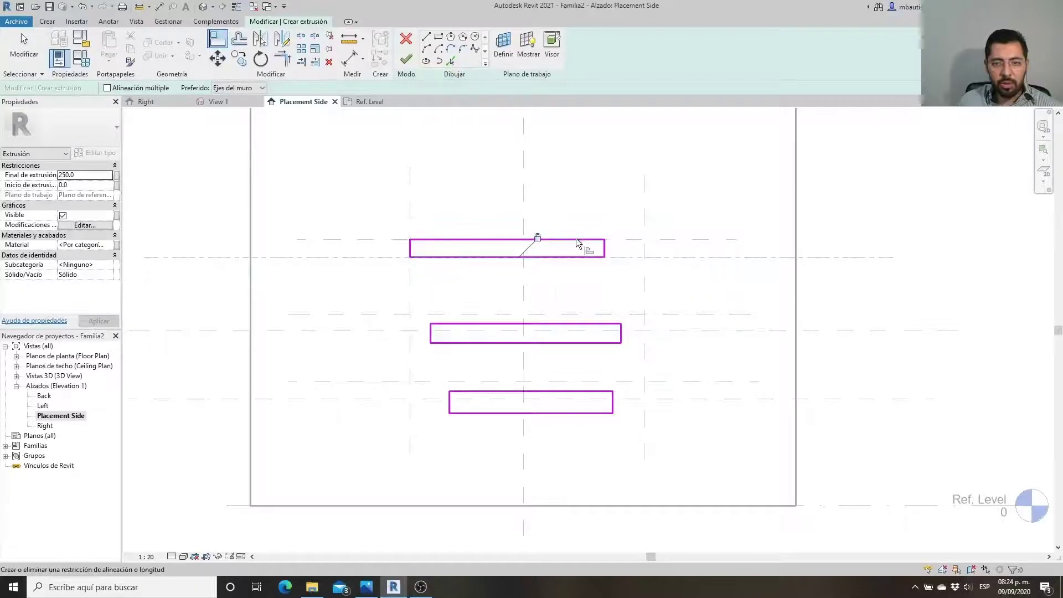
left_click(644, 221)
left_click(605, 252)
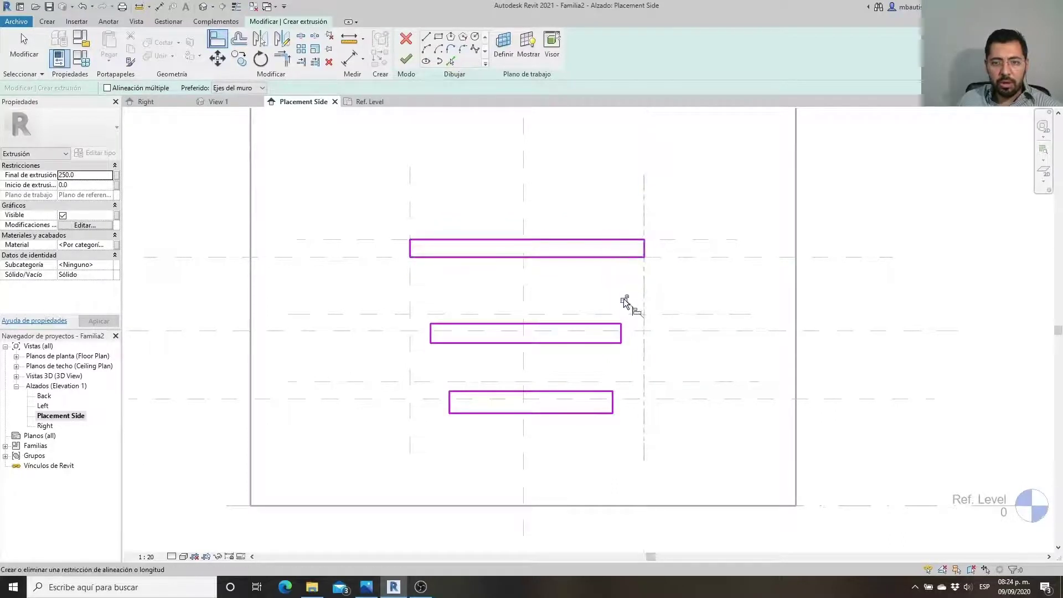
left_click(556, 315)
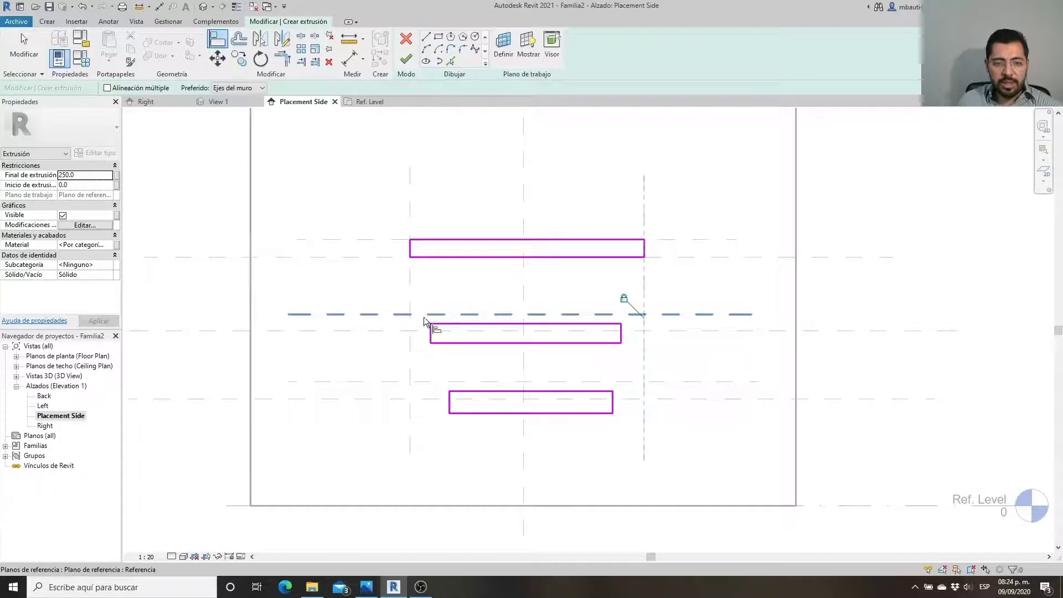
key("Escape")
key("Escape")
Align the middle and bottom shelf rectangles' edges to the reference planes
key("al")
left_click(427, 330)
left_click(502, 341)
left_click(449, 400)
left_click(537, 390)
left_click(613, 398)
left_click(551, 413)
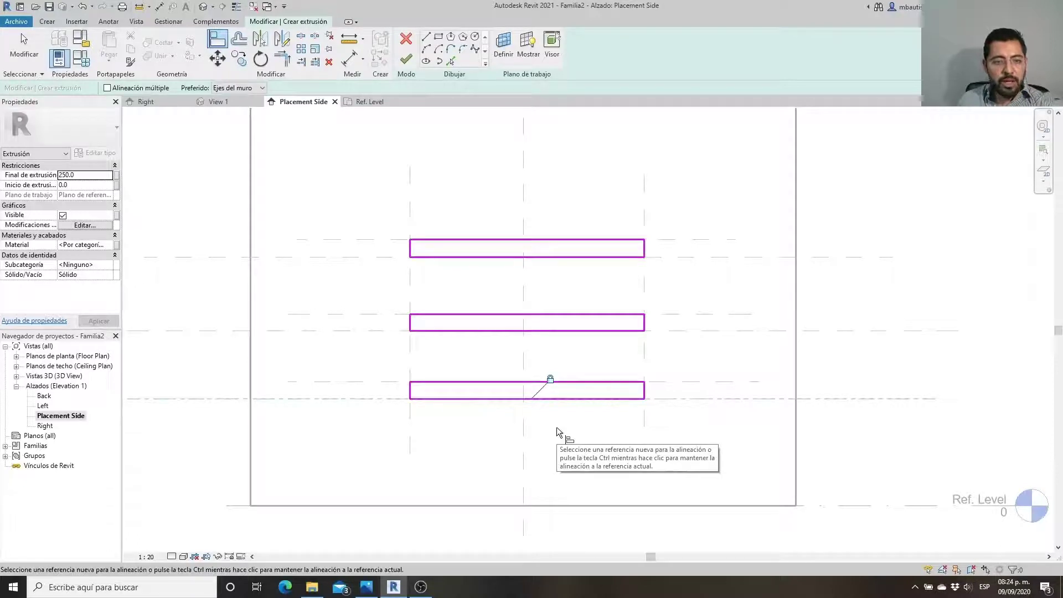
key("Escape")
key("Escape")
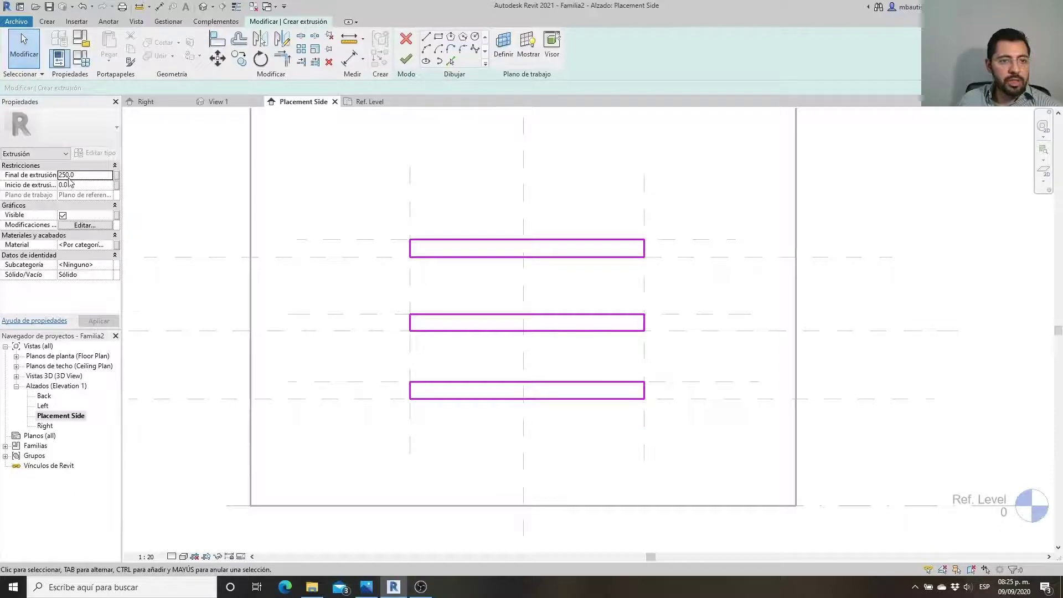
Set project length units to metres rounded to 2 decimal places via UN
key("u")
key("n")
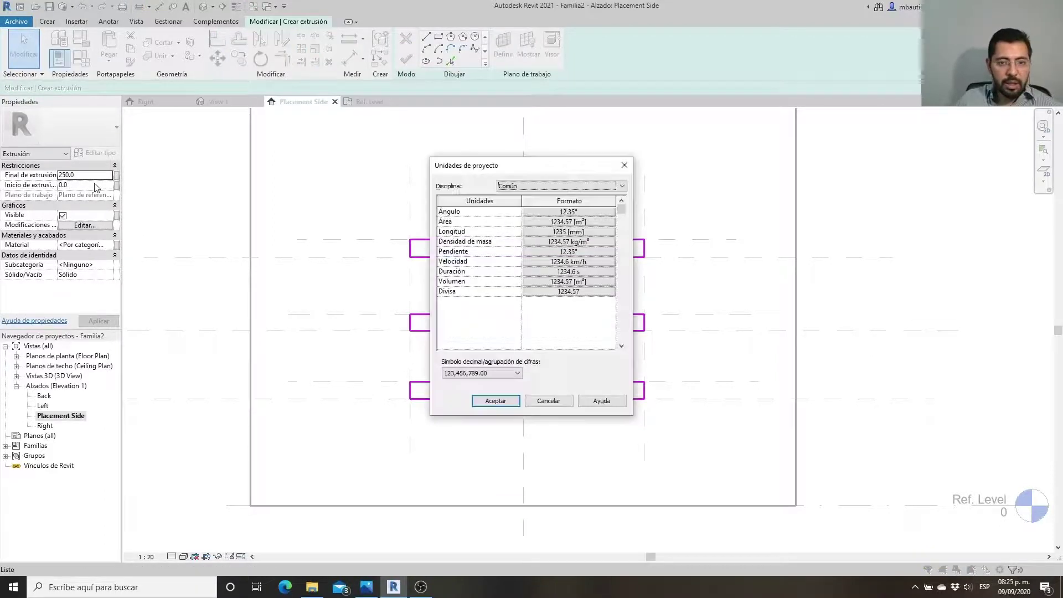
left_click(560, 233)
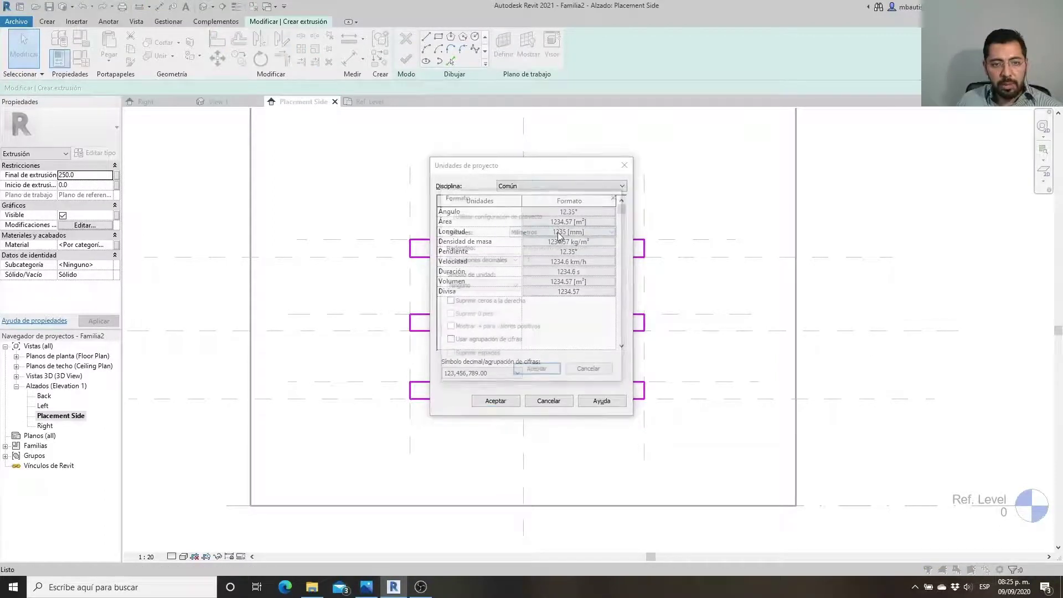
left_click(556, 231)
left_click(552, 270)
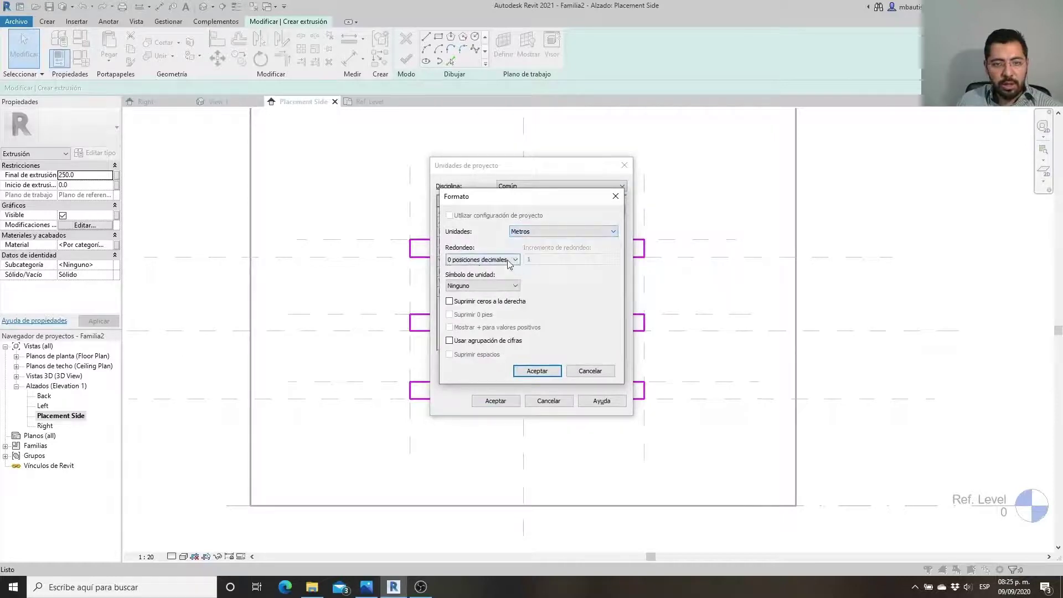
left_click(482, 259)
left_click(482, 282)
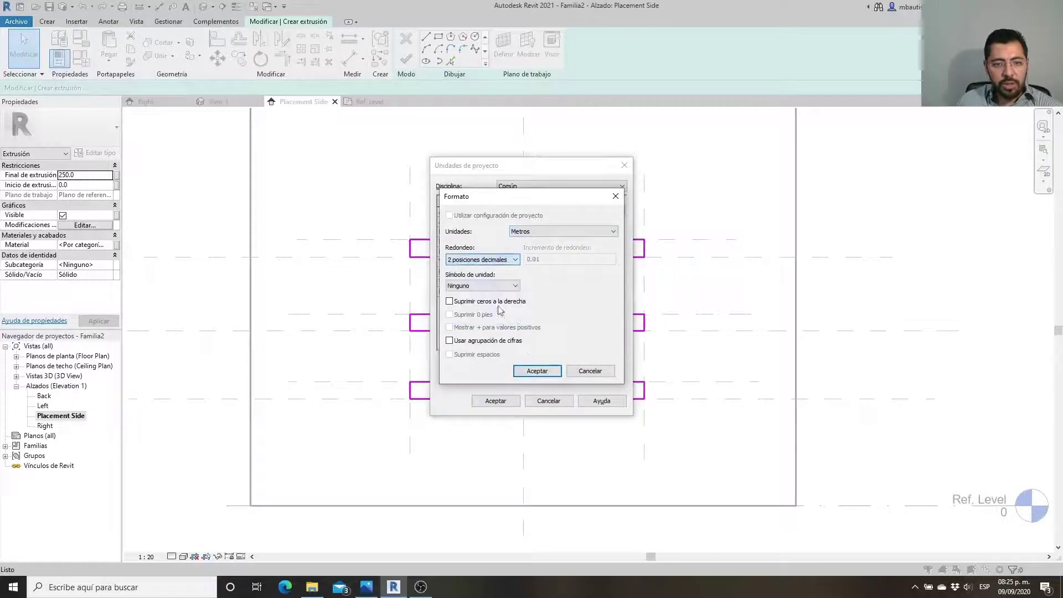
left_click(537, 370)
left_click(495, 400)
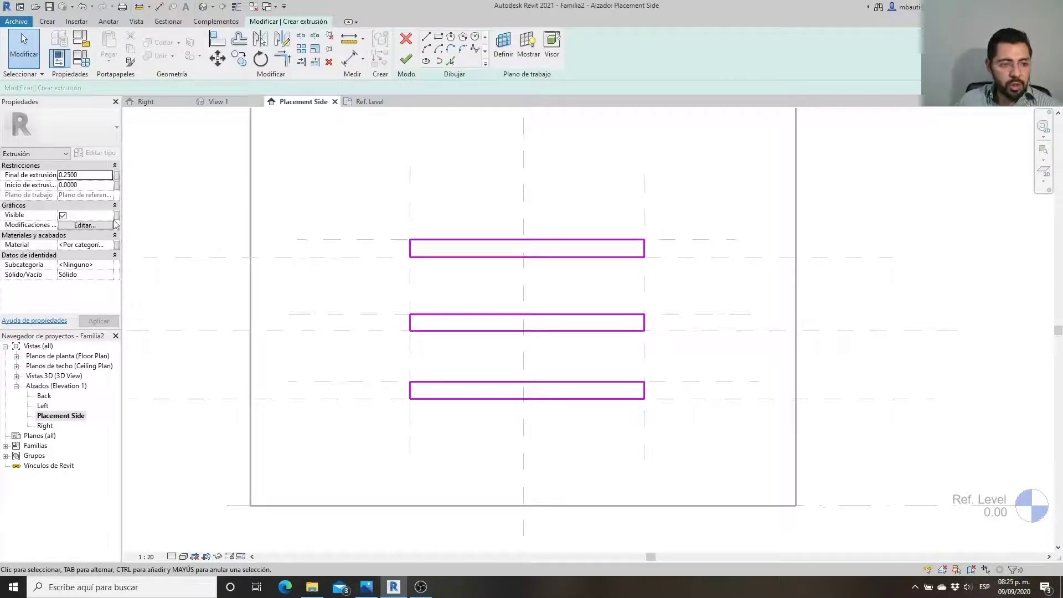
Set the extrusion end to 0.4, finish the sketch, and view the shelves in 3D
left_click(92, 174)
key("BackSpace")
type(".4")
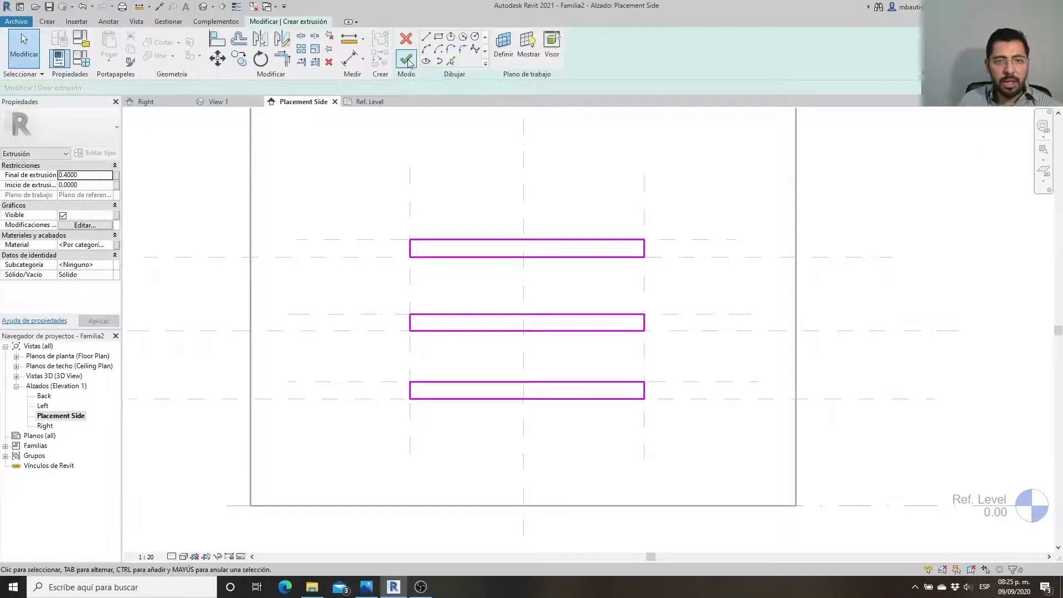
left_click(406, 59)
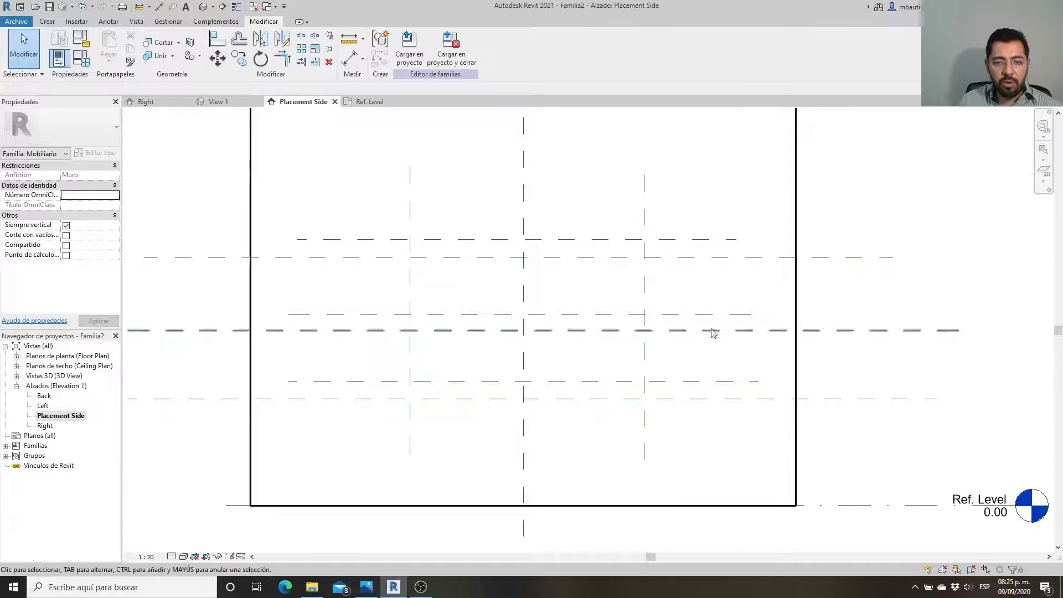
left_click(204, 9)
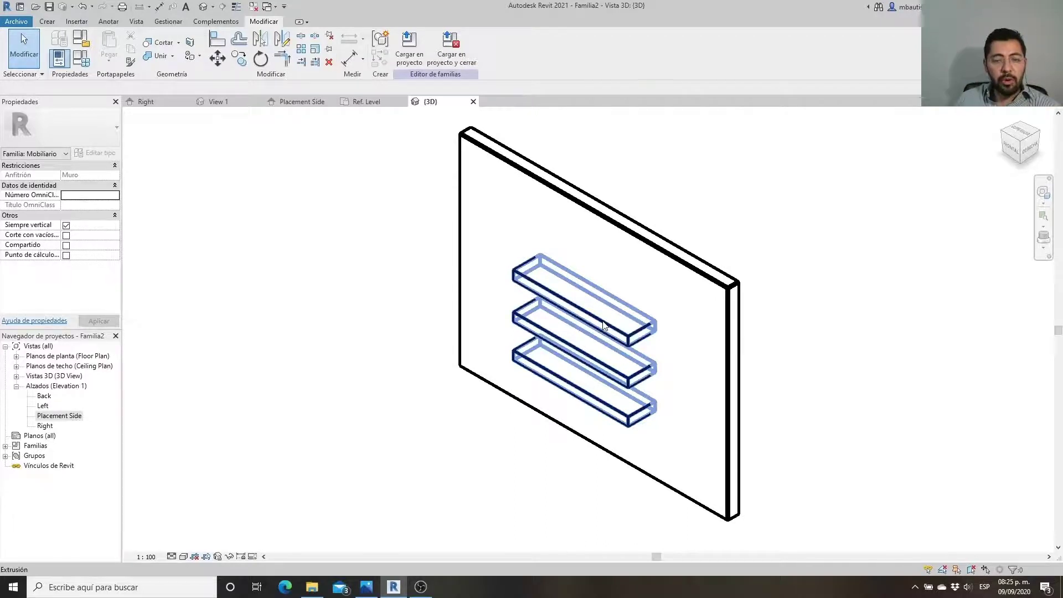
Flip the shelf extrusion end to -0.4 and reopen the Placement Side elevation
left_click(604, 326)
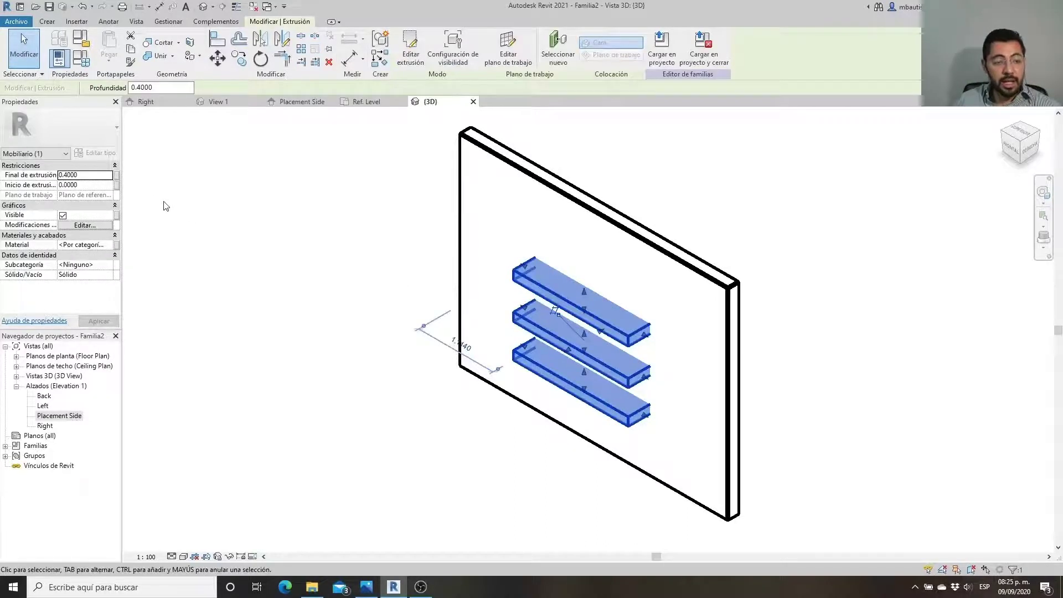
left_click(97, 175)
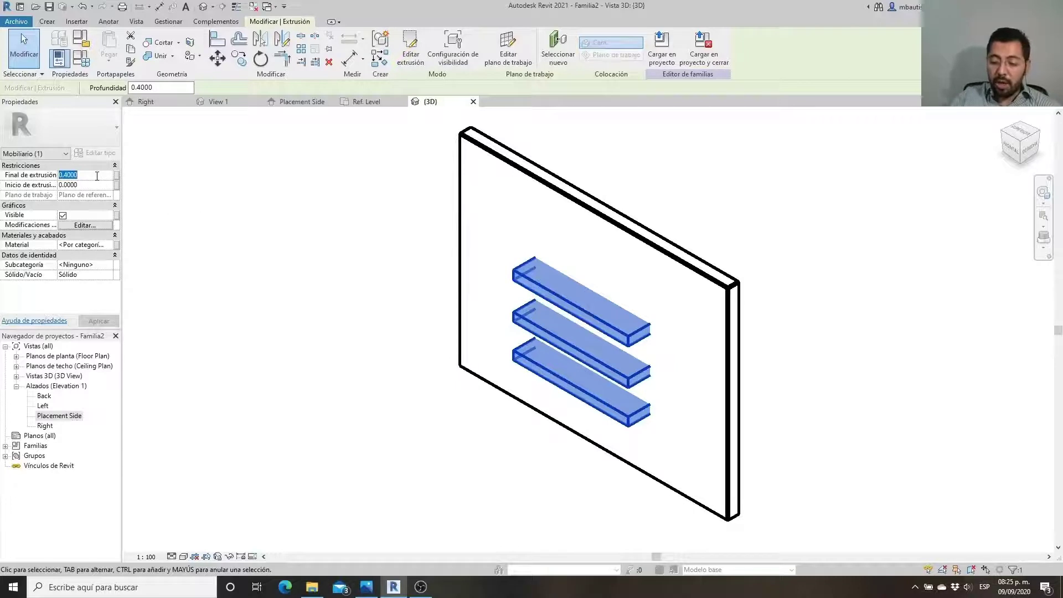
type("-.4")
left_click(105, 322)
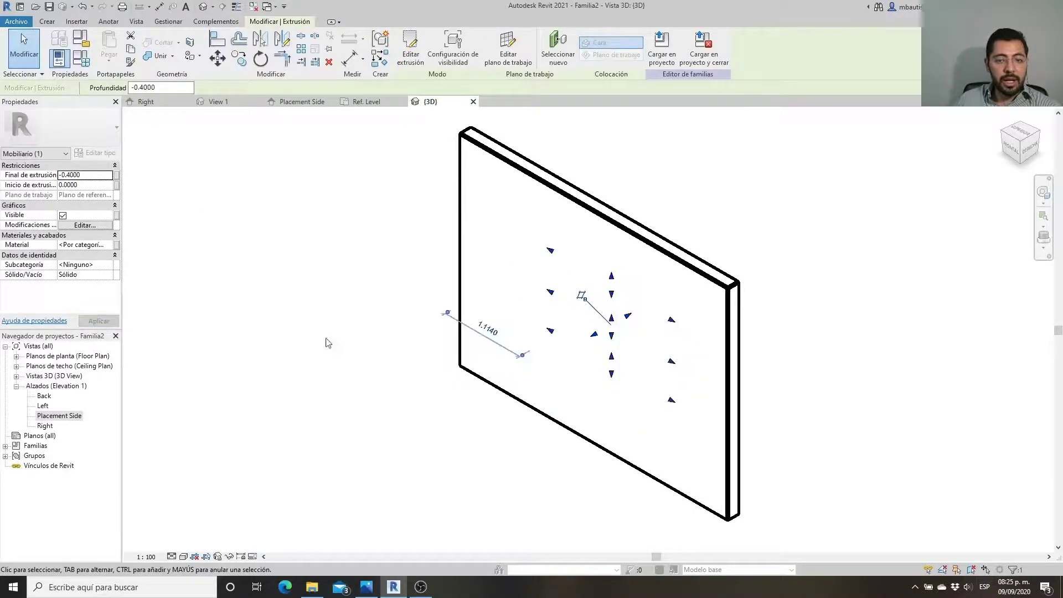
middle_click_drag(681, 458, 497, 434, "shift")
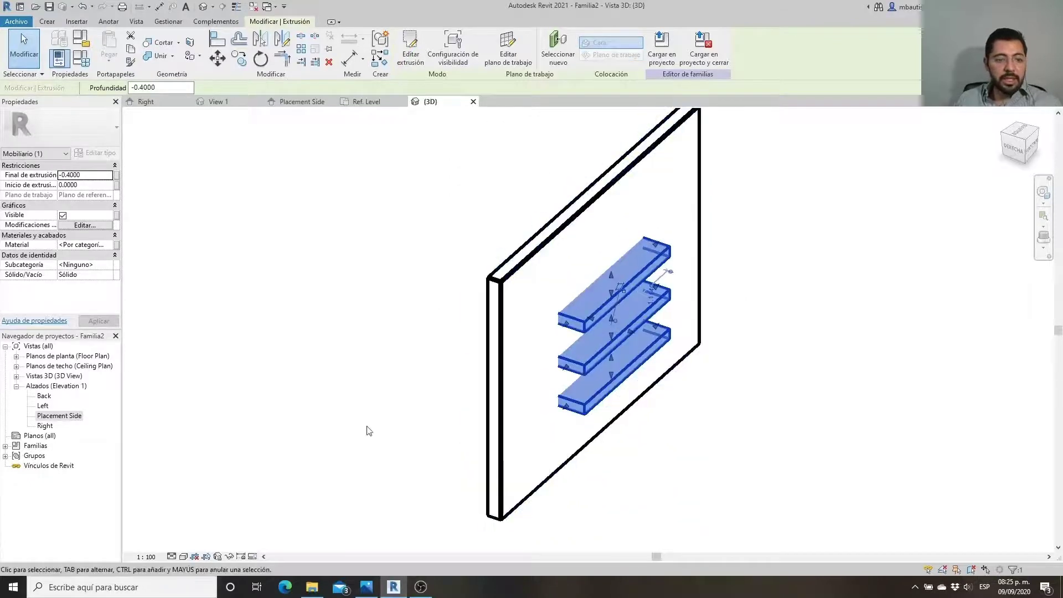
double_click(51, 419)
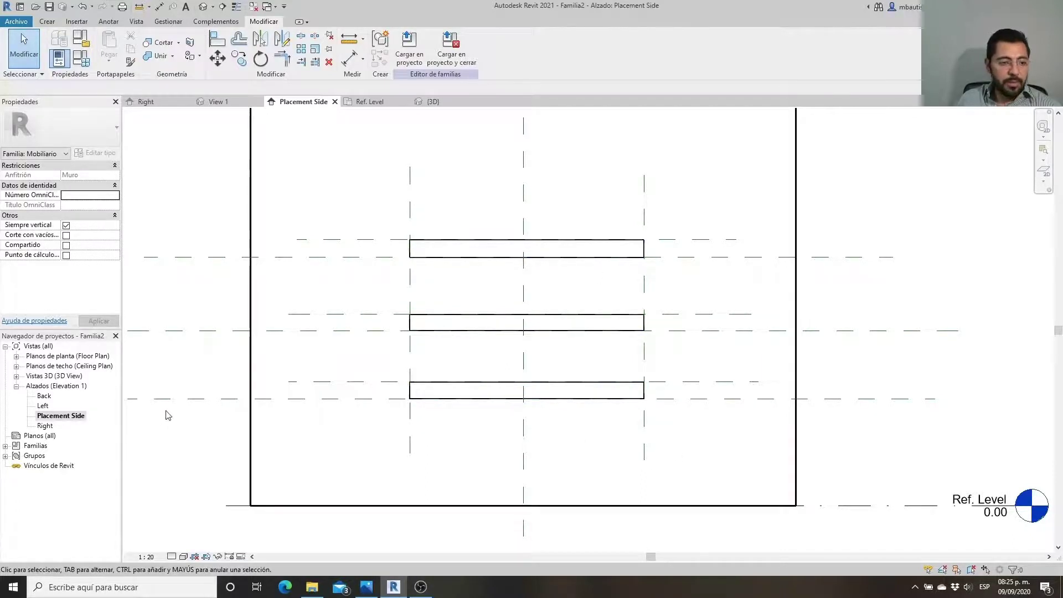
Open the Ref. Level plan and zoom in on the shelf extrusion's edge at the host wall
left_click(16, 357)
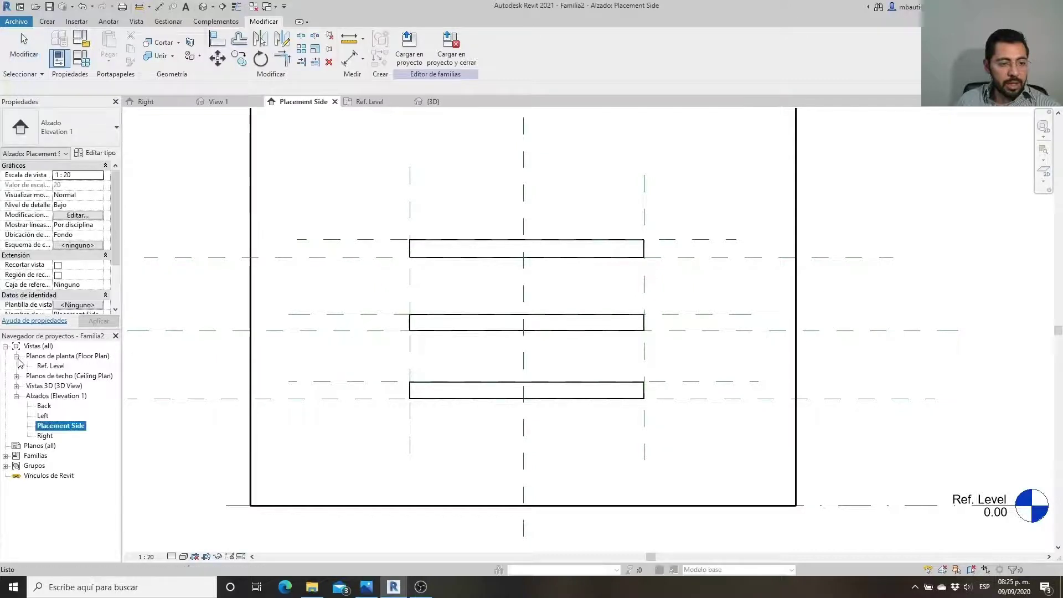
double_click(51, 366)
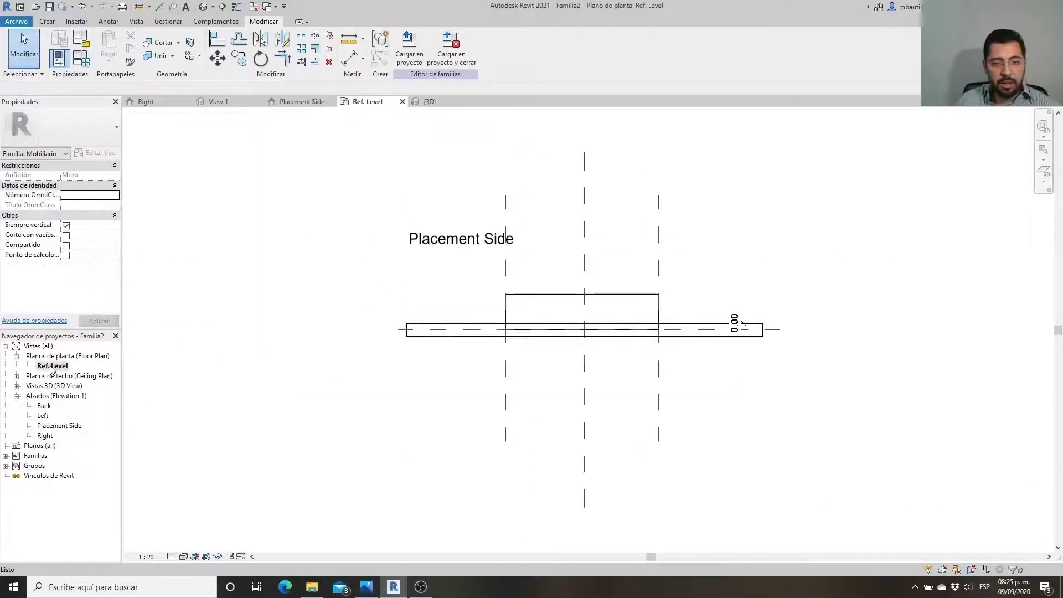
scroll(527, 340, "up", 1)
scroll(551, 375, "up", 2)
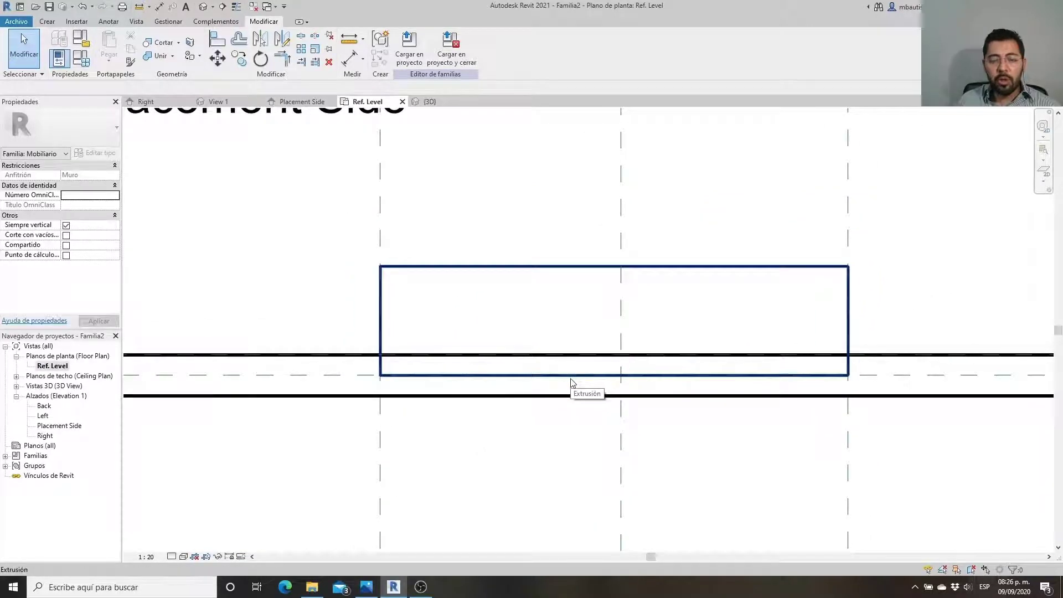
scroll(572, 382, "down", 1)
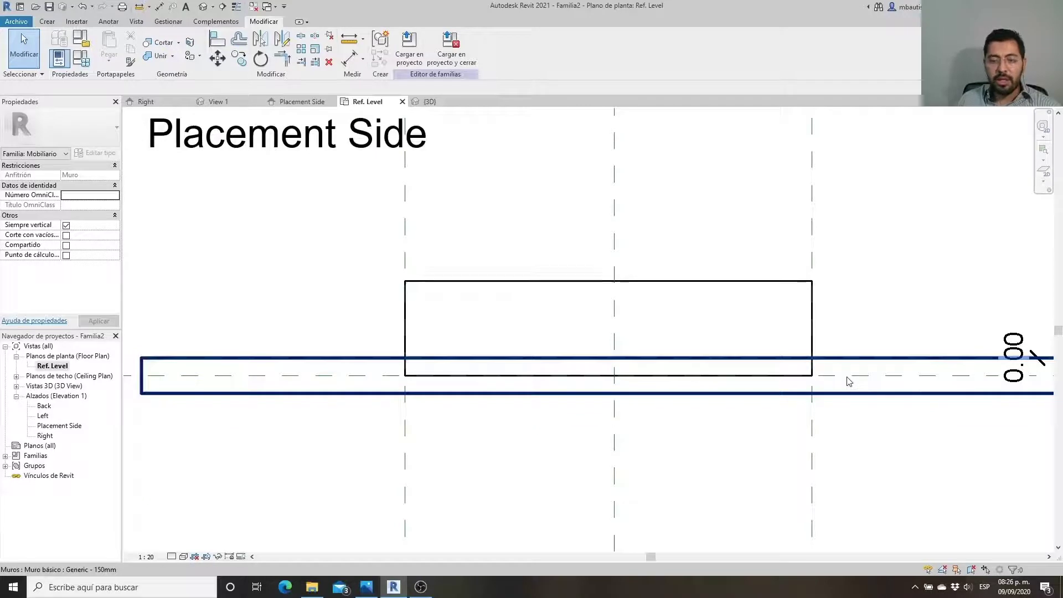
scroll(850, 380, "up", 2)
scroll(820, 360, "up", 2)
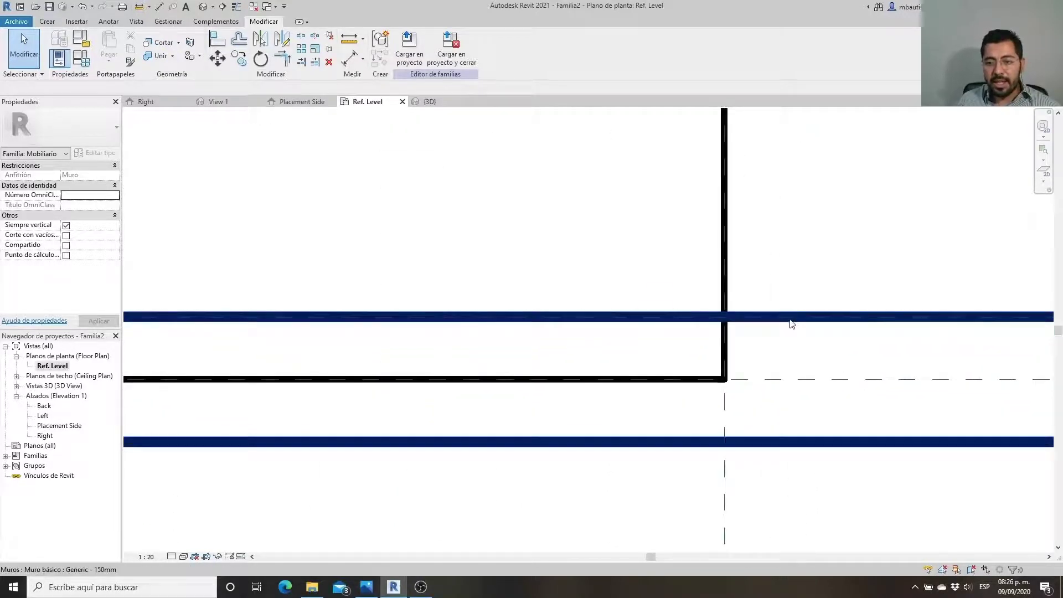
scroll(791, 324, "up", 1)
scroll(795, 320, "up", 2)
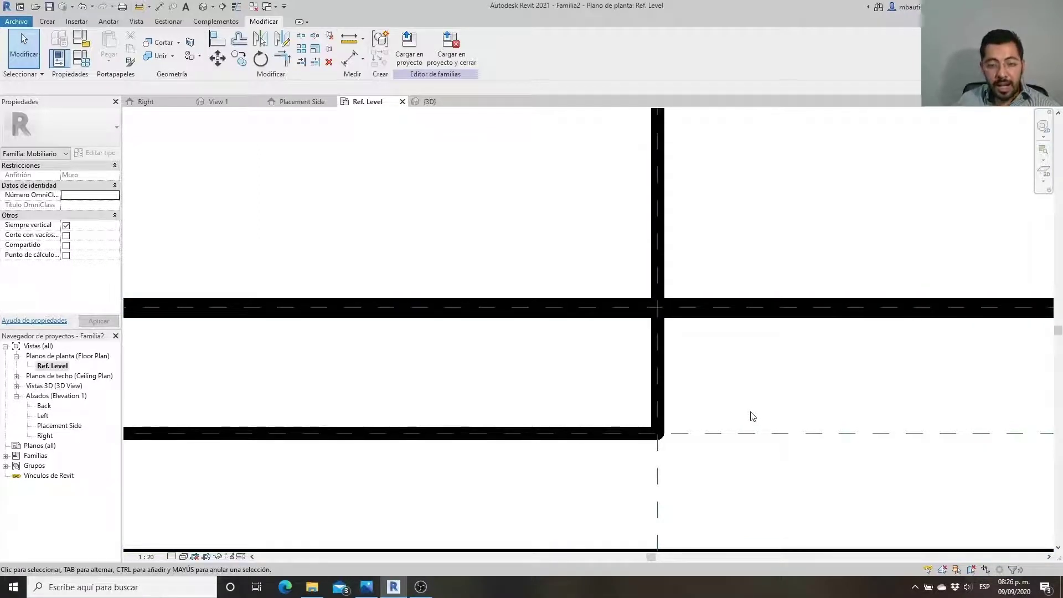
scroll(759, 303, "down", 2)
scroll(779, 325, "down", 3)
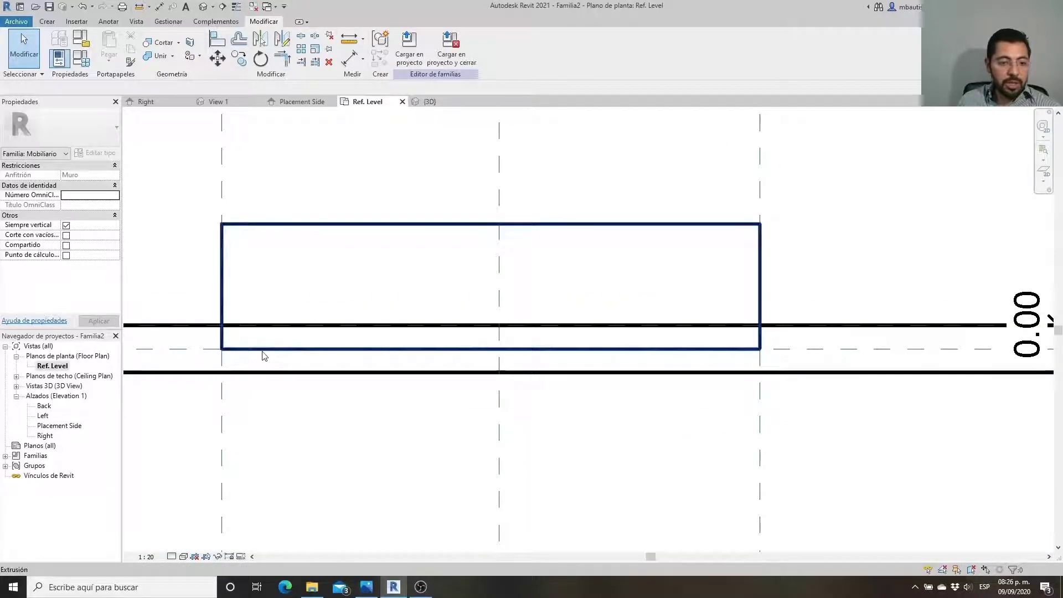
scroll(171, 332, "up", 2)
middle_click_drag(172, 332, 236, 333)
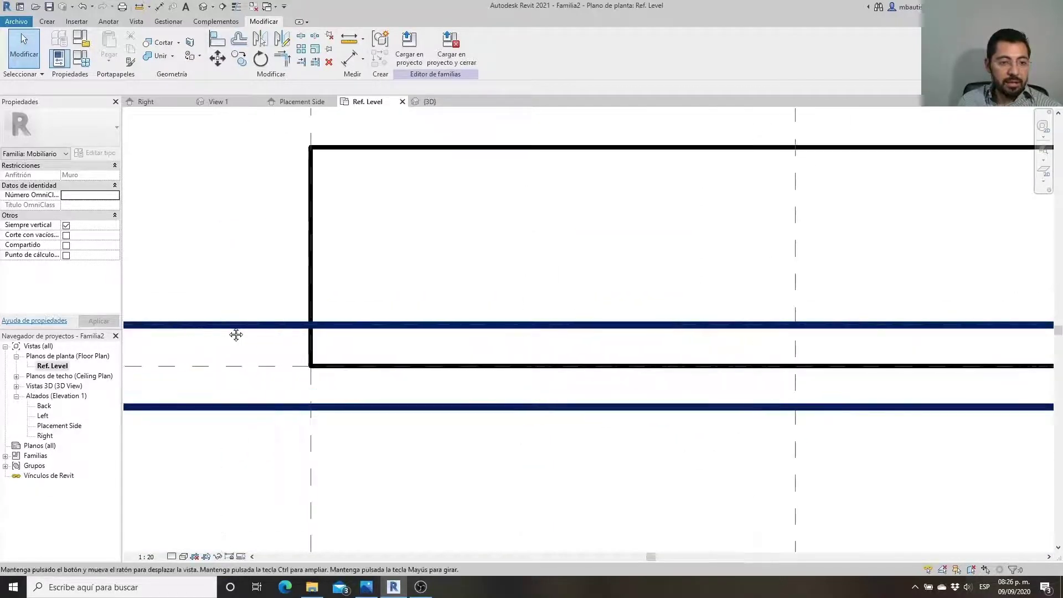
Set the Align tool's preference to Wall faces
left_click(217, 39)
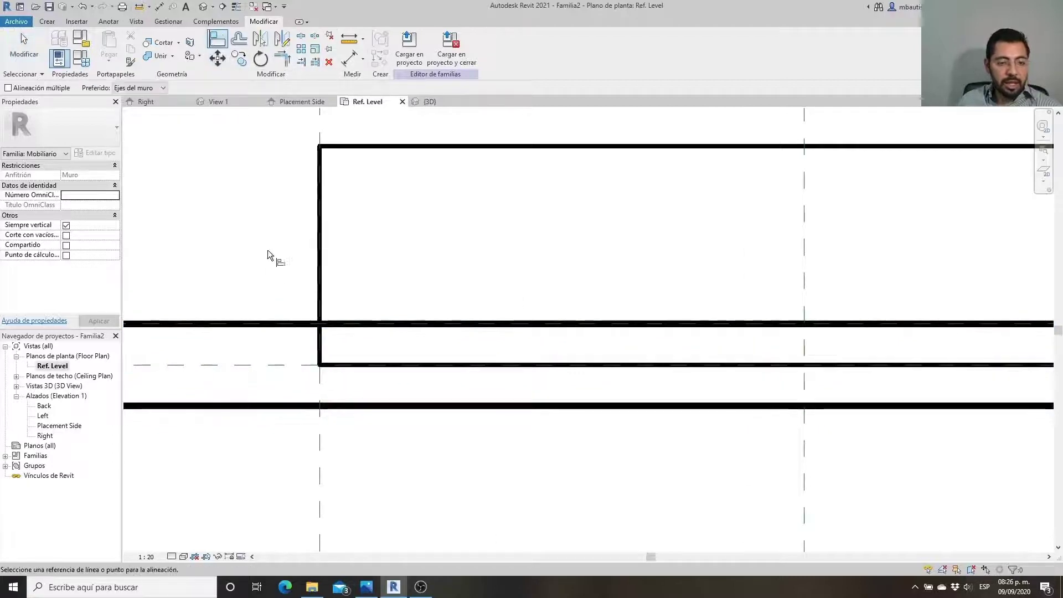
scroll(260, 326, "up", 2)
scroll(260, 324, "up", 2)
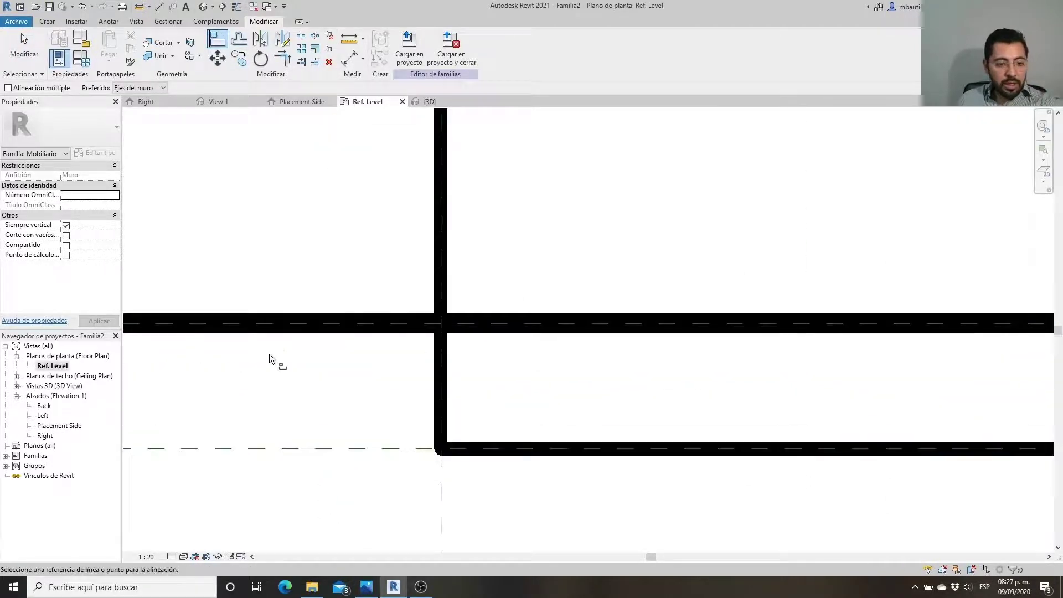
scroll(343, 279, "down", 3)
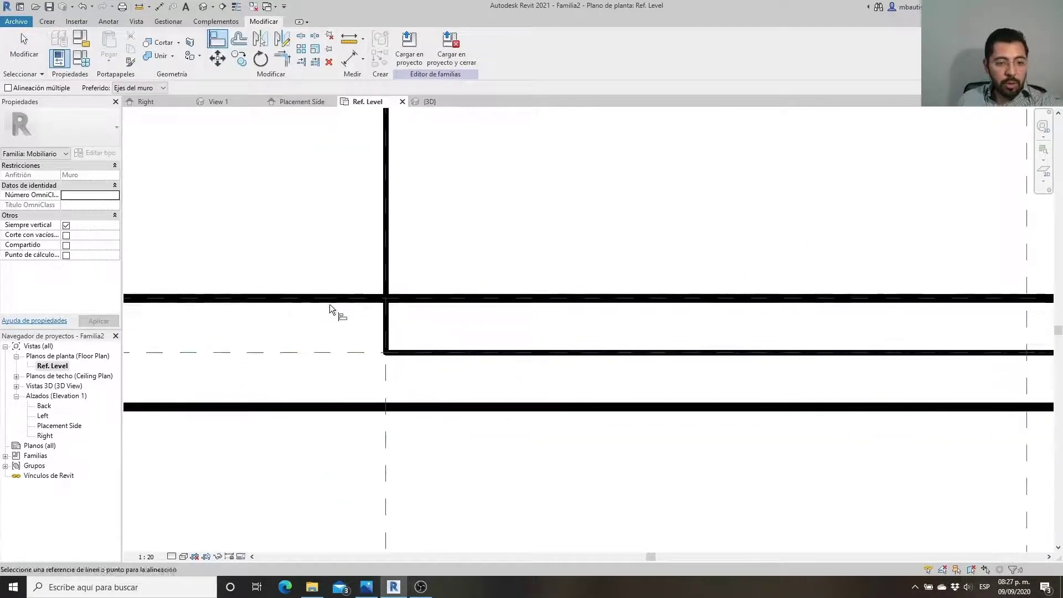
left_click(141, 88)
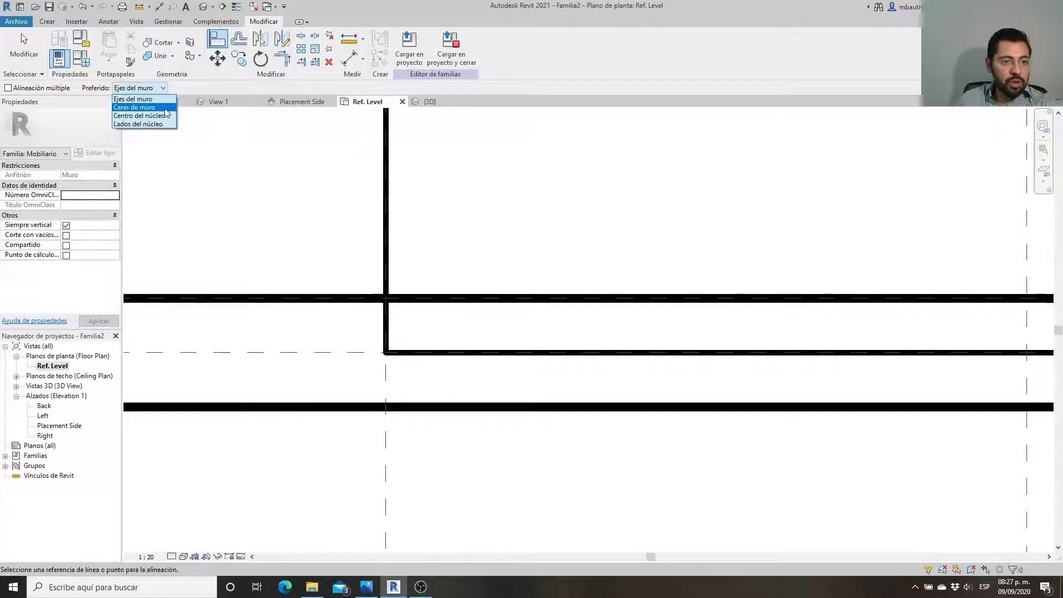
left_click(165, 108)
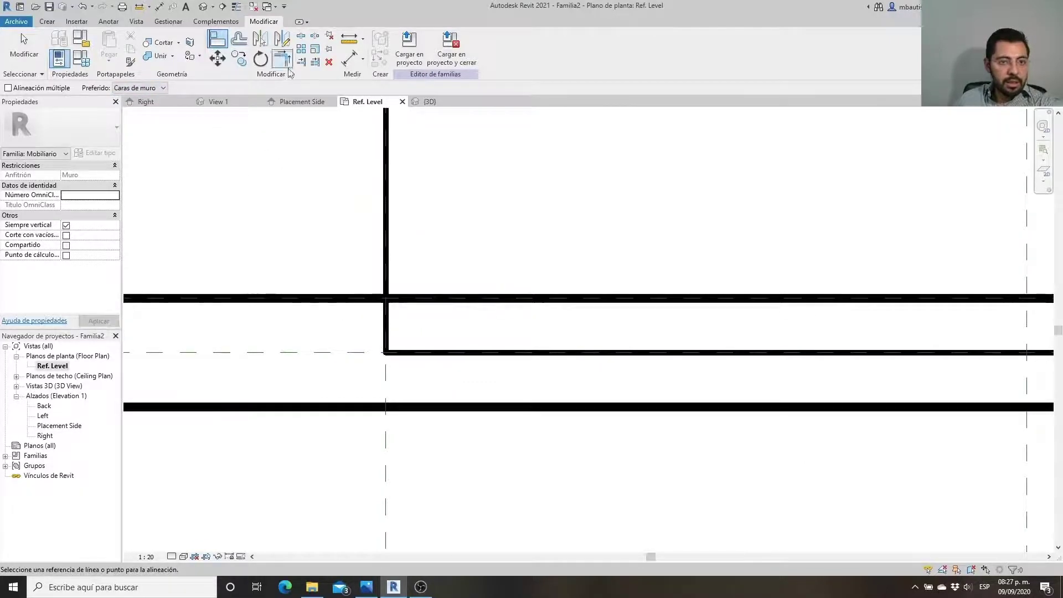
key("Escape")
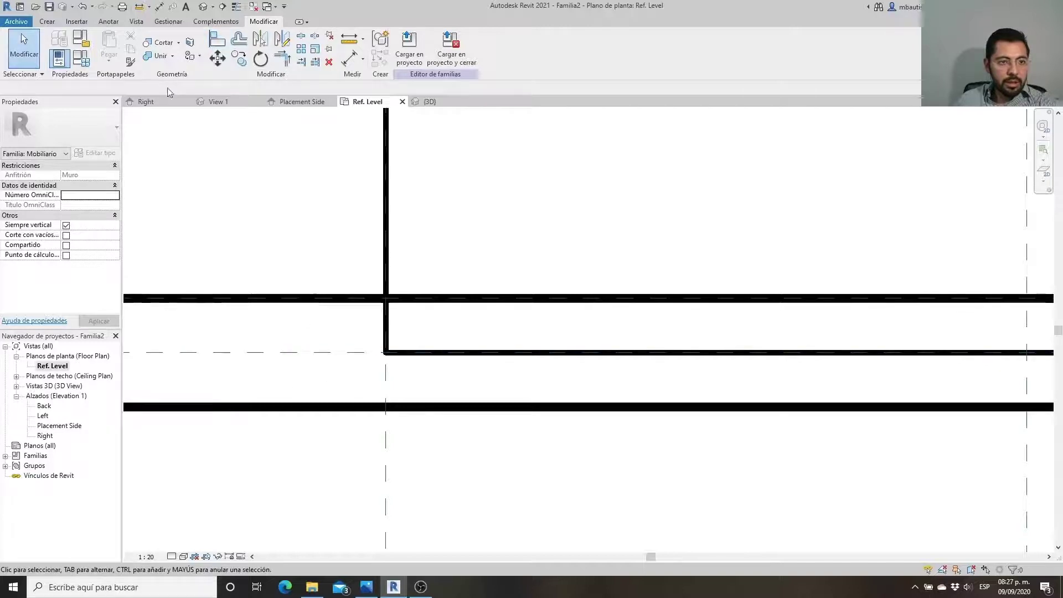
Align the shelf extrusion's back edge to the Back reference plane on the wall face
left_click(217, 40)
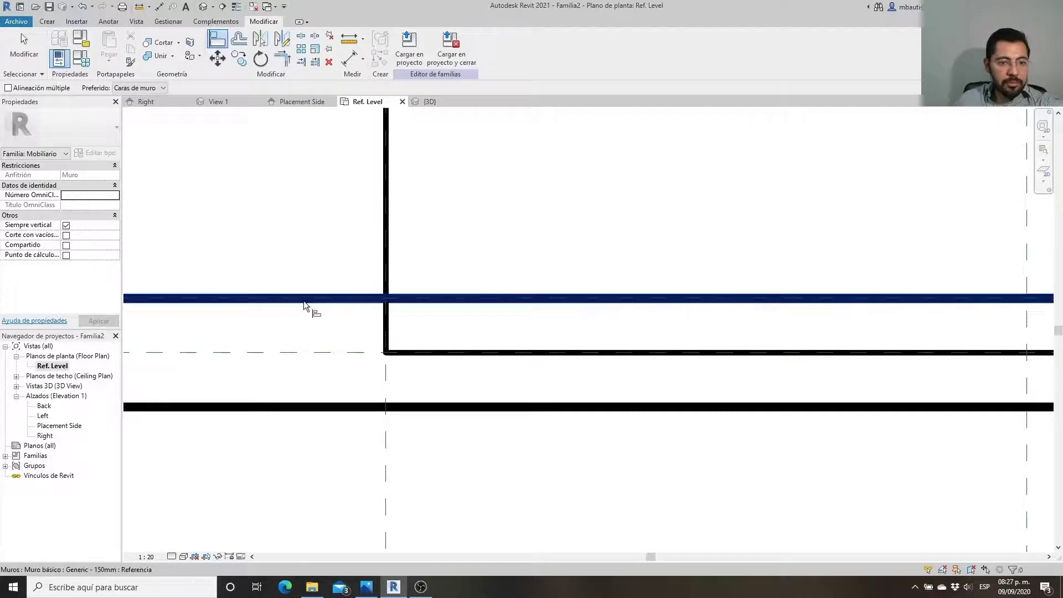
scroll(304, 300, "up", 2)
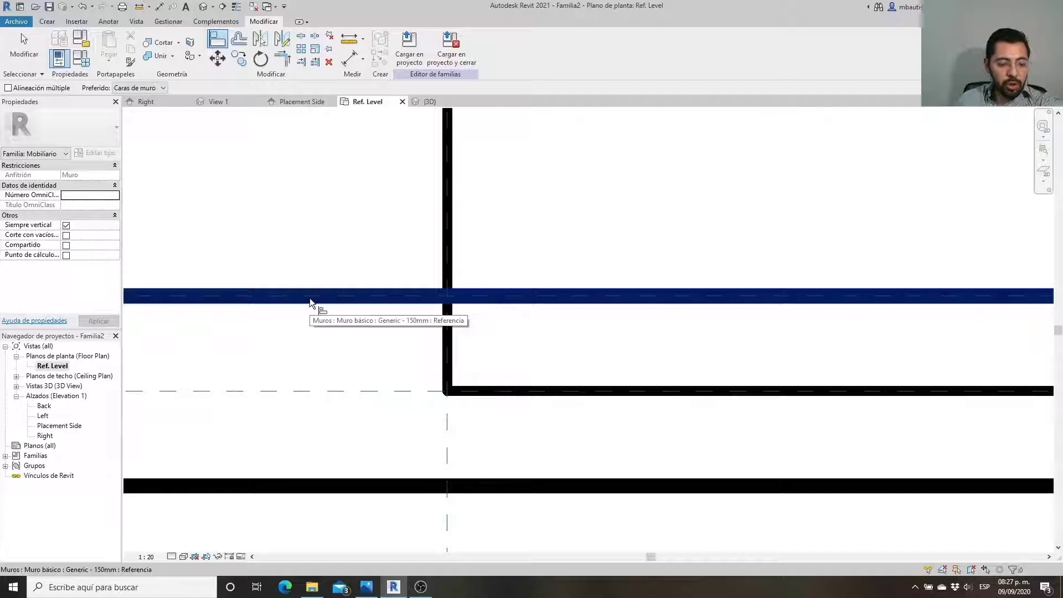
key("Tab")
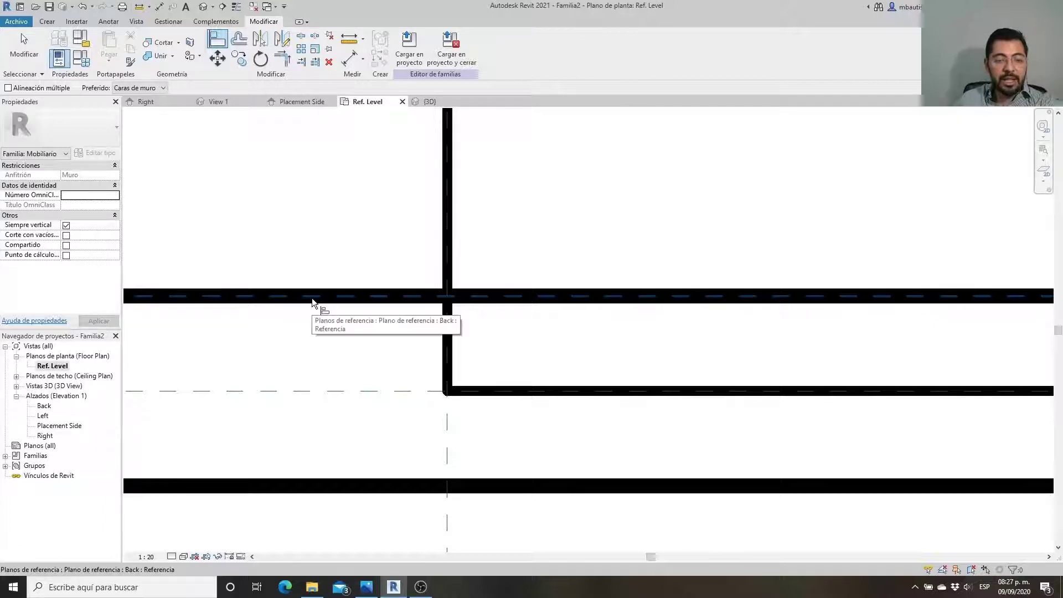
key("Tab")
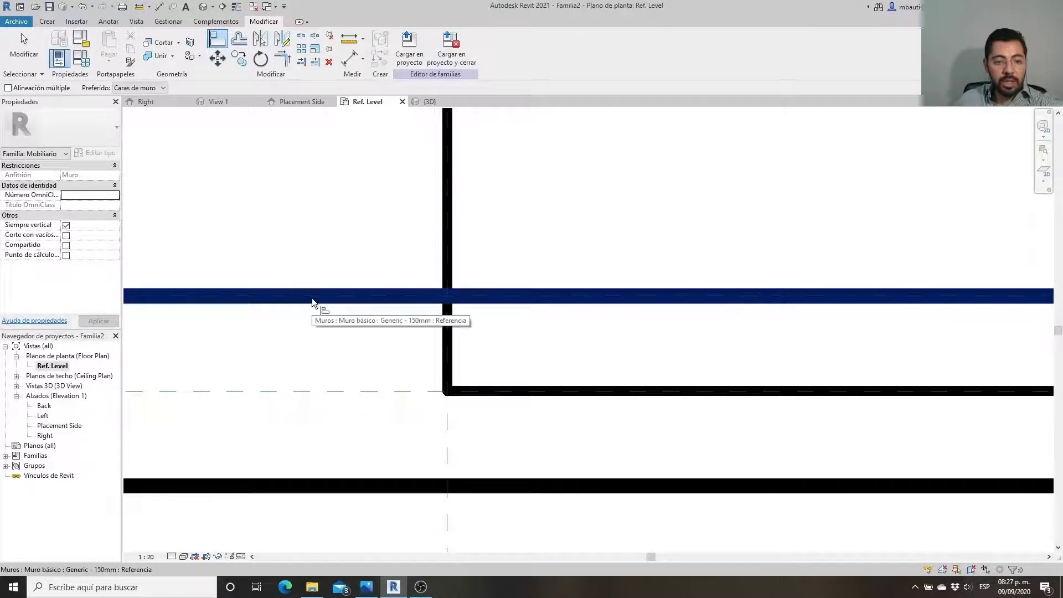
key("Tab")
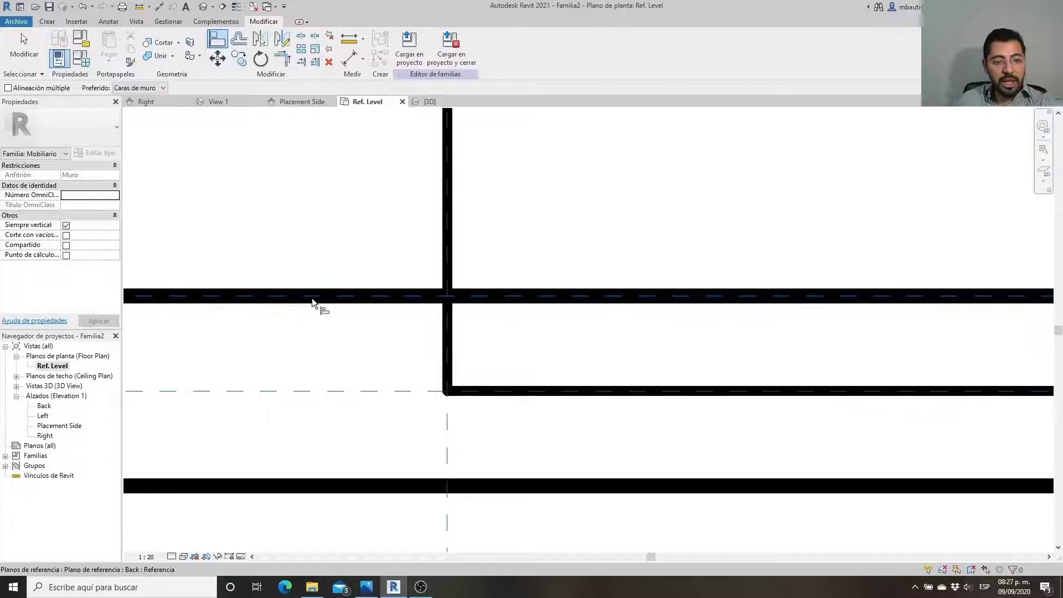
left_click(311, 298)
scroll(364, 333, "down", 2)
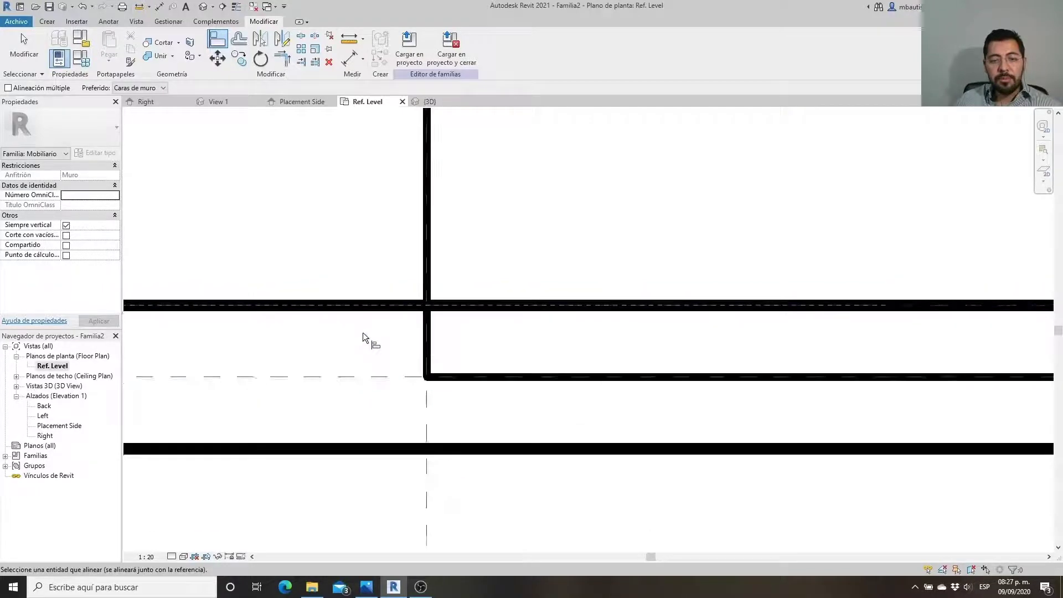
left_click(593, 371)
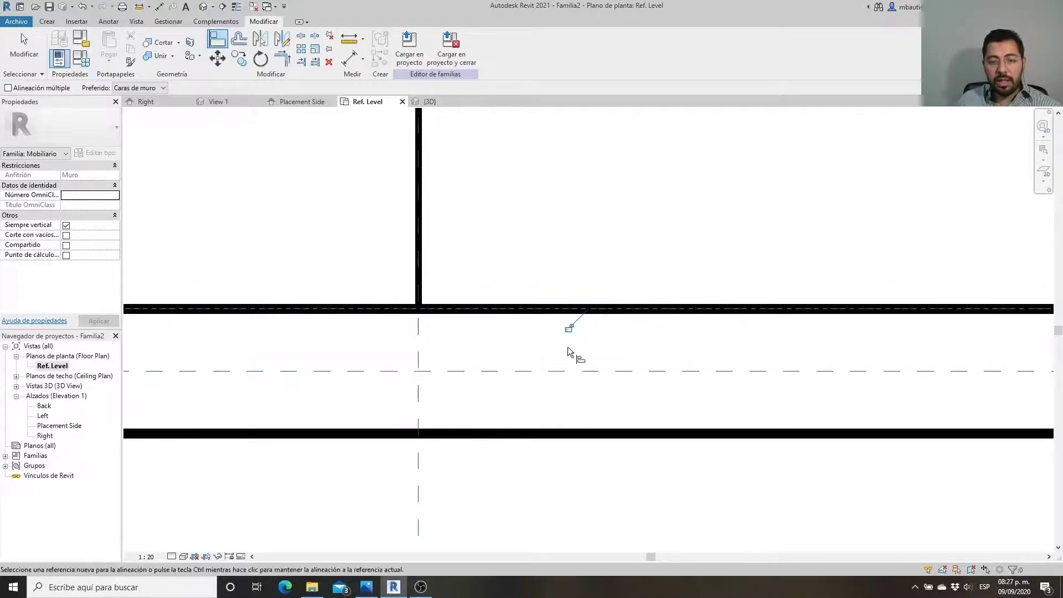
scroll(456, 397, "down", 1)
scroll(454, 394, "down", 1)
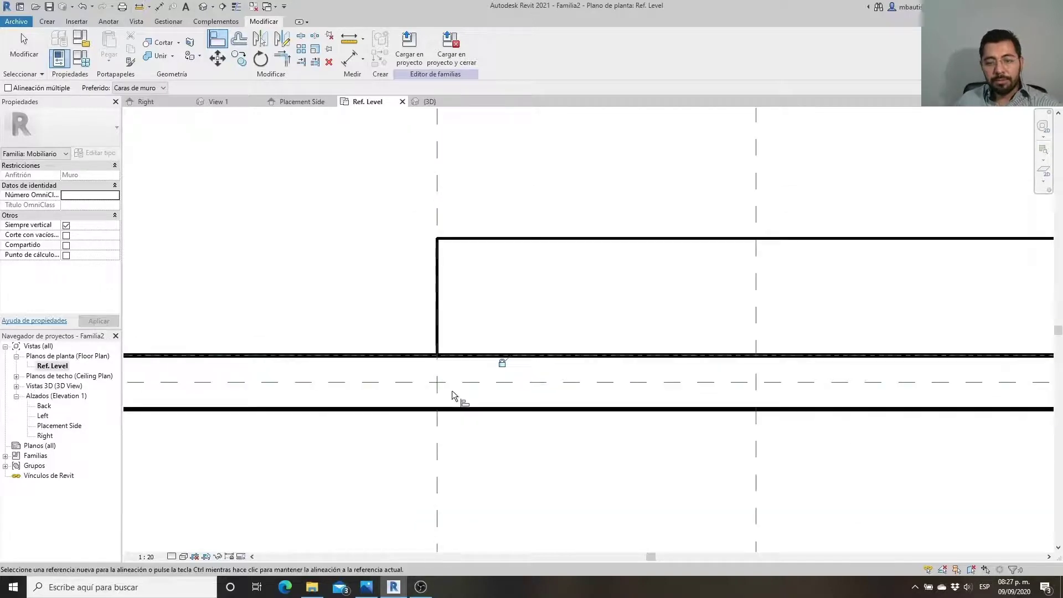
scroll(453, 391, "down", 2)
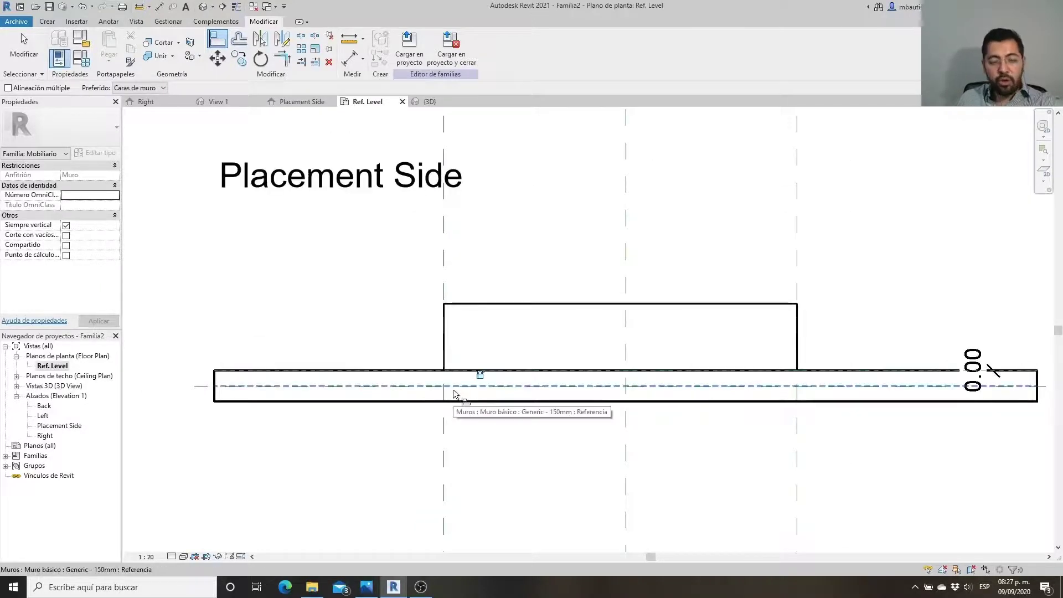
key("Escape")
key("Escape")
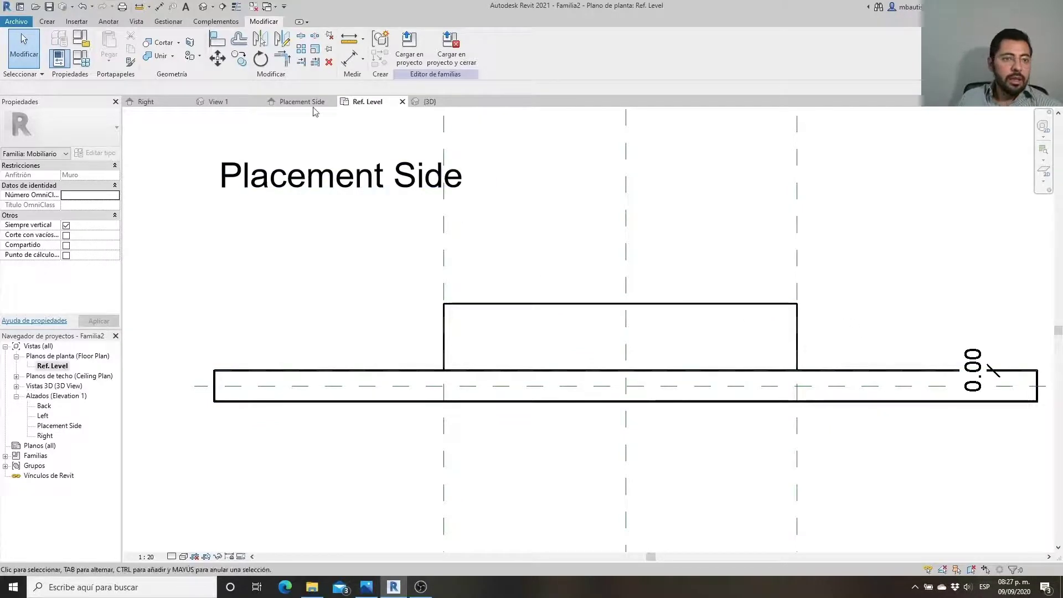
Draw a new horizontal reference plane in front of the shelf
left_click(47, 22)
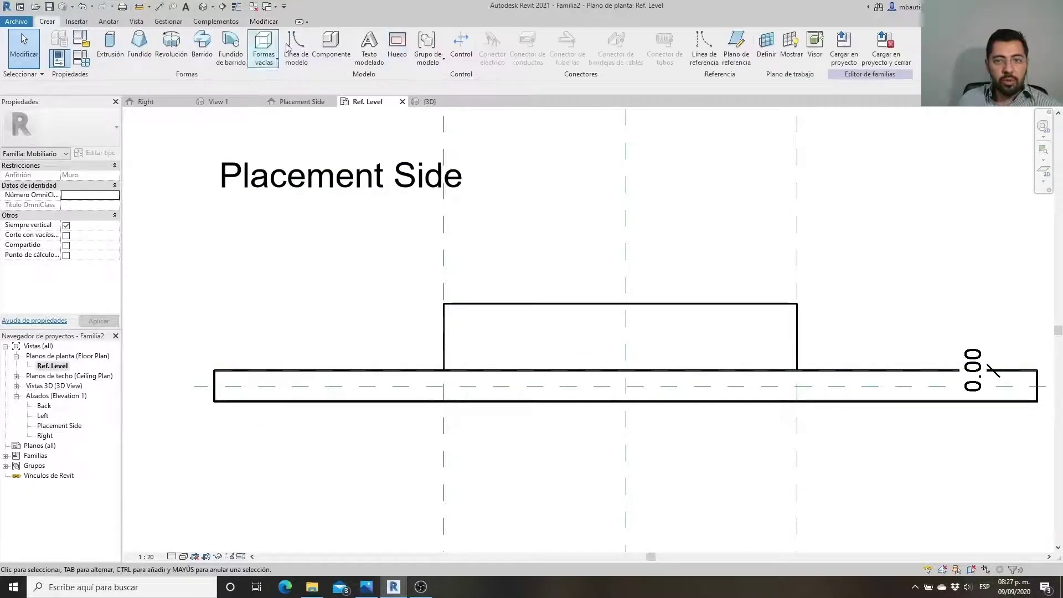
left_click(737, 47)
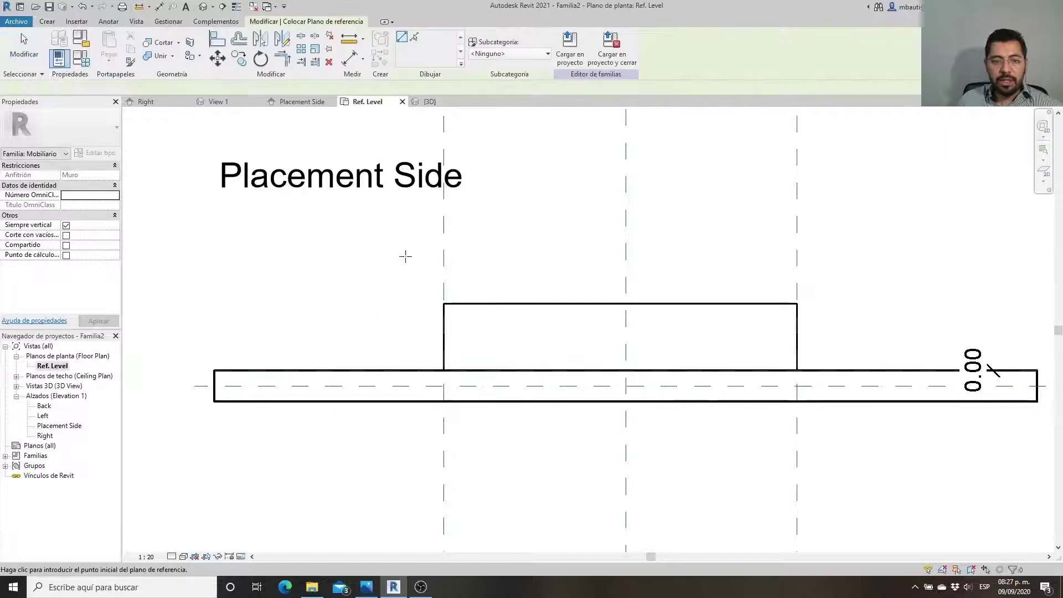
left_click(351, 275)
left_click(885, 276)
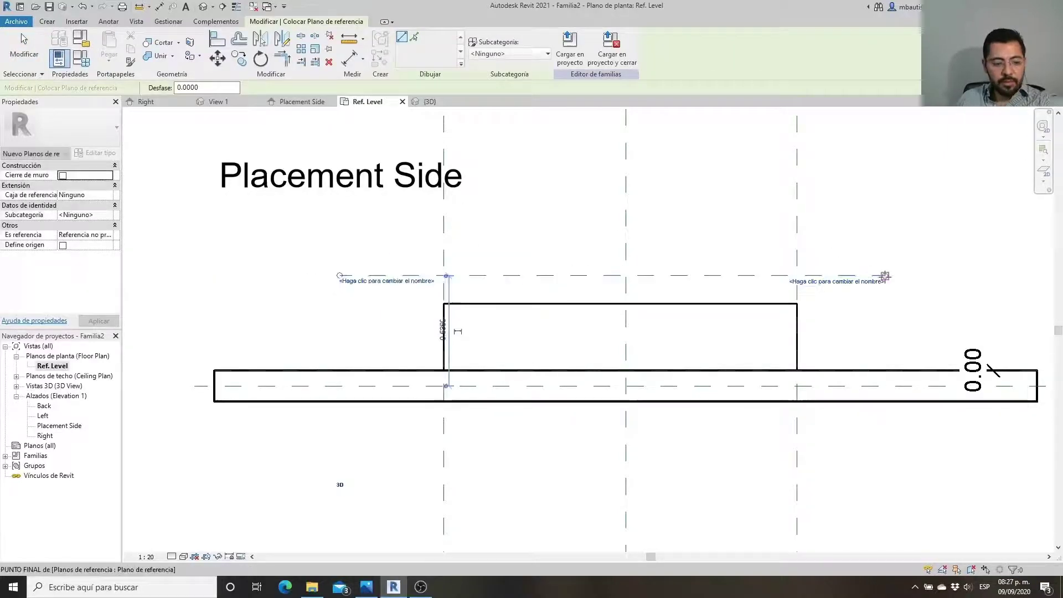
key("Escape")
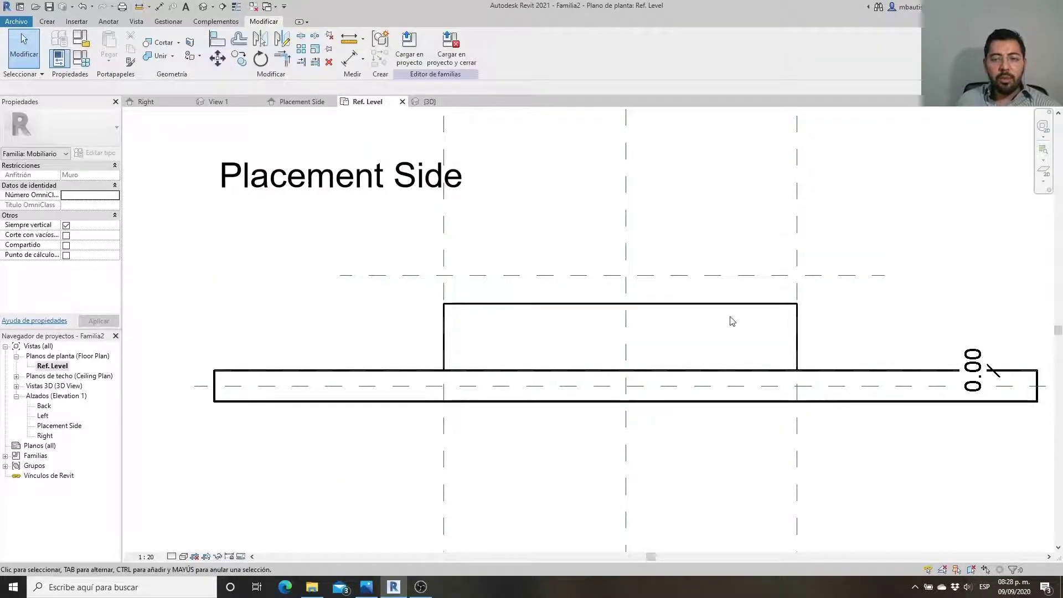
Align the shelf's front edge to the new reference plane and lock it
left_click(217, 39)
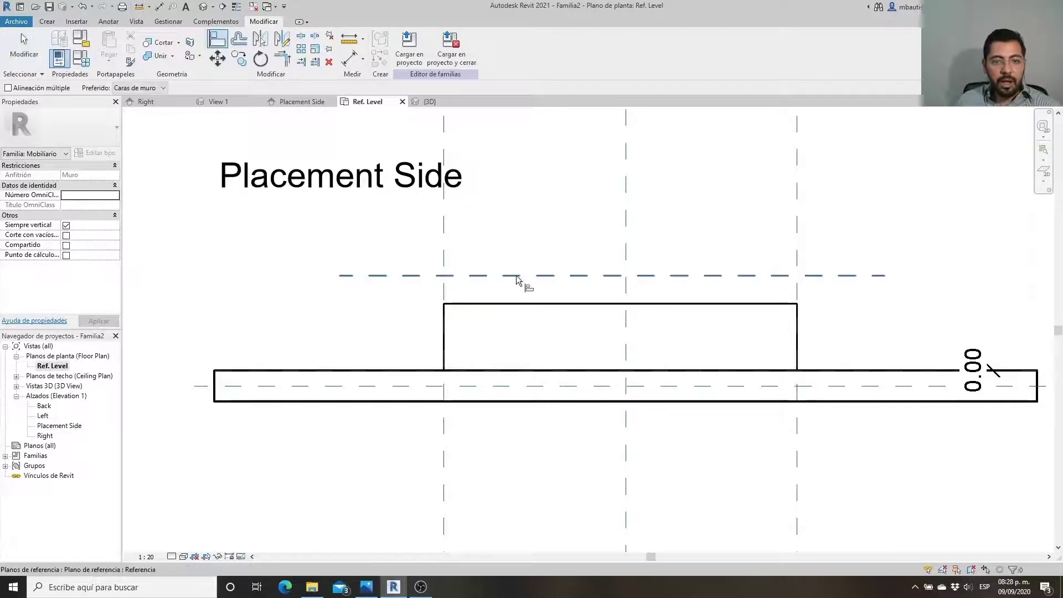
left_click(522, 304)
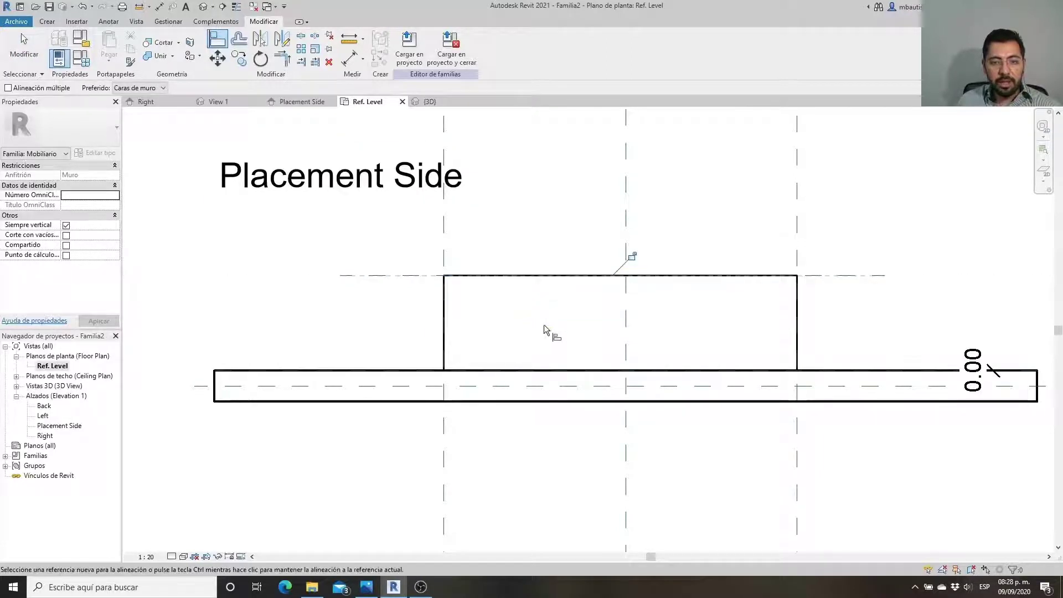
left_click(632, 257)
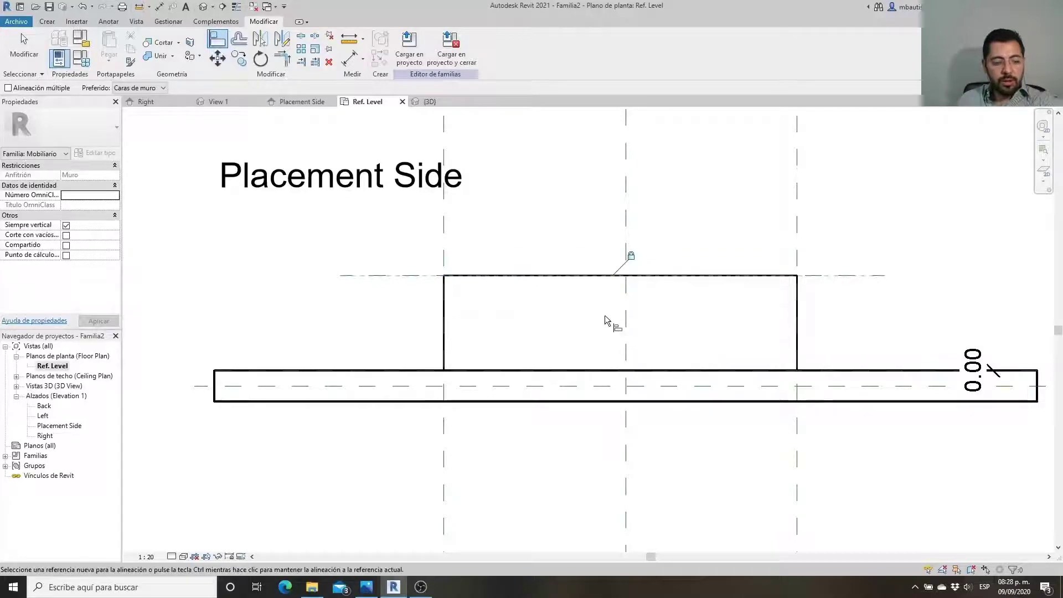
key("Escape")
key("Escape")
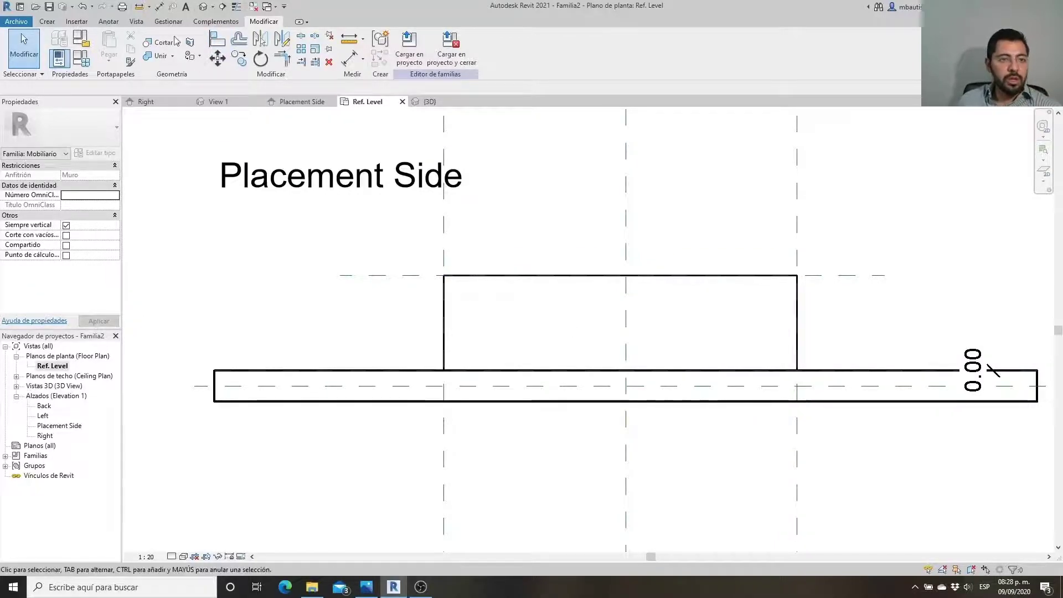
Place a 0.46 aligned depth dimension from the front reference plane to the Back plane
left_click(159, 6)
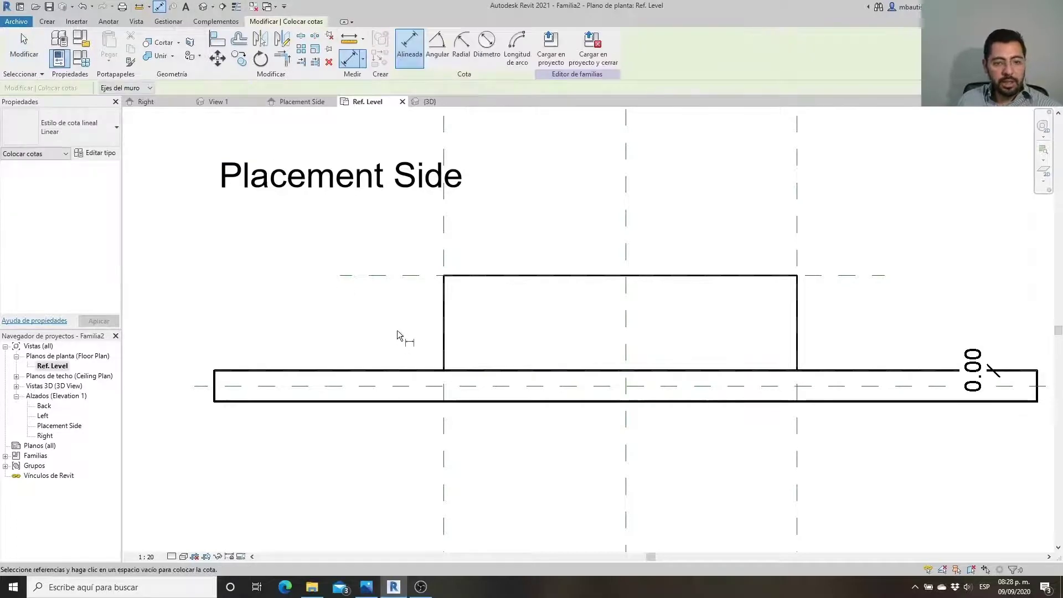
scroll(398, 335, "up", 2)
left_click(418, 249)
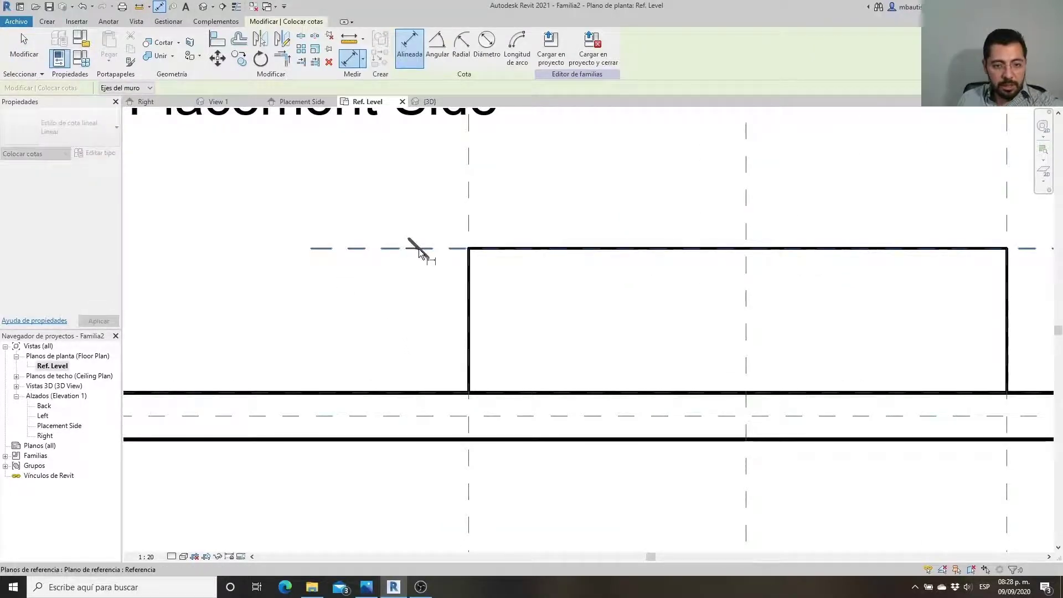
scroll(414, 403, "up", 5)
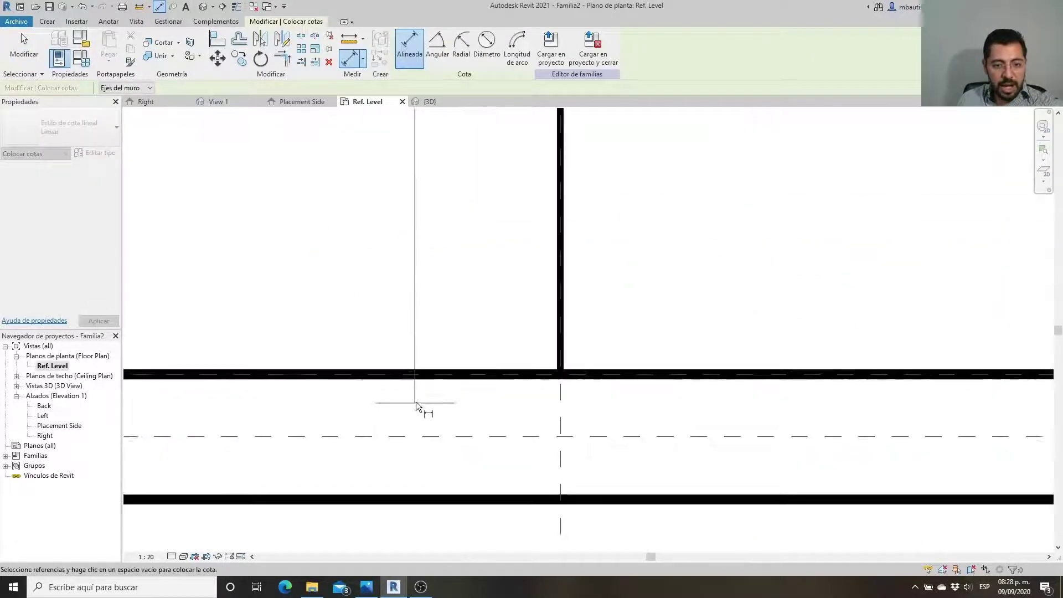
key("Tab")
left_click(454, 375)
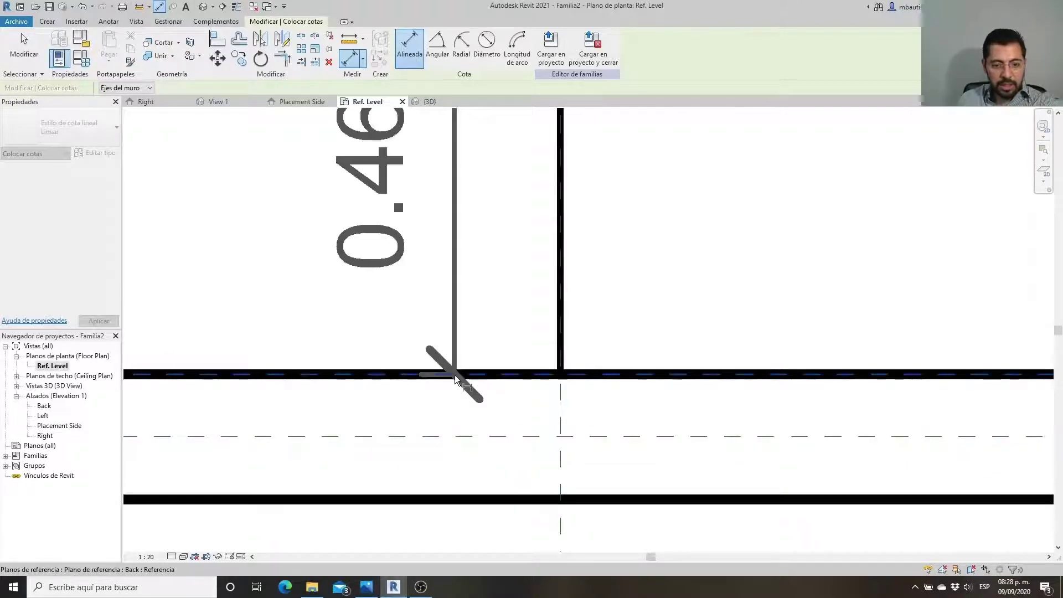
scroll(452, 374, "down", 3)
left_click(376, 289)
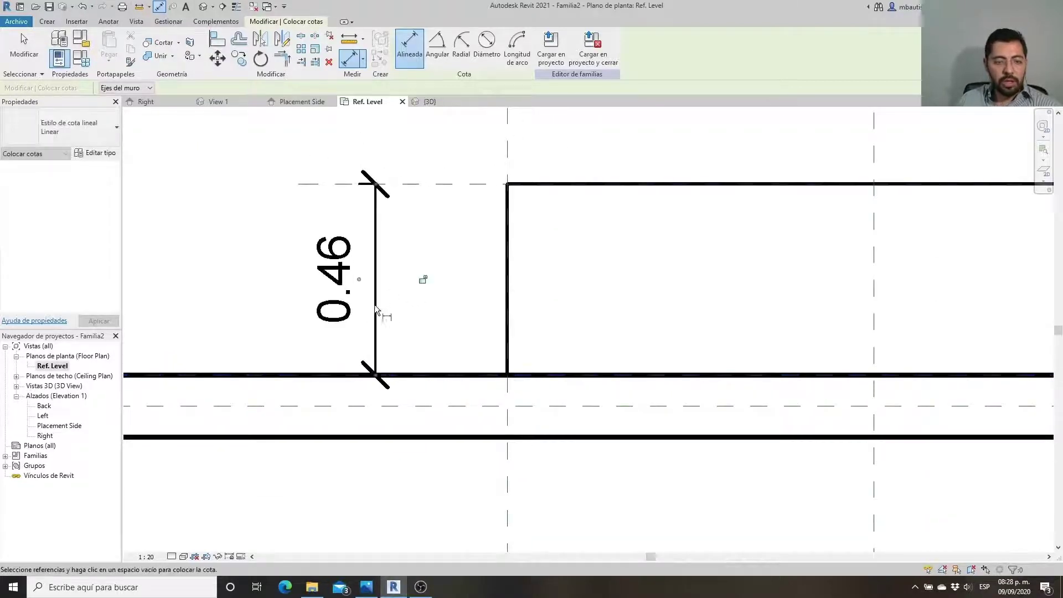
scroll(287, 370, "down", 2)
key("Escape")
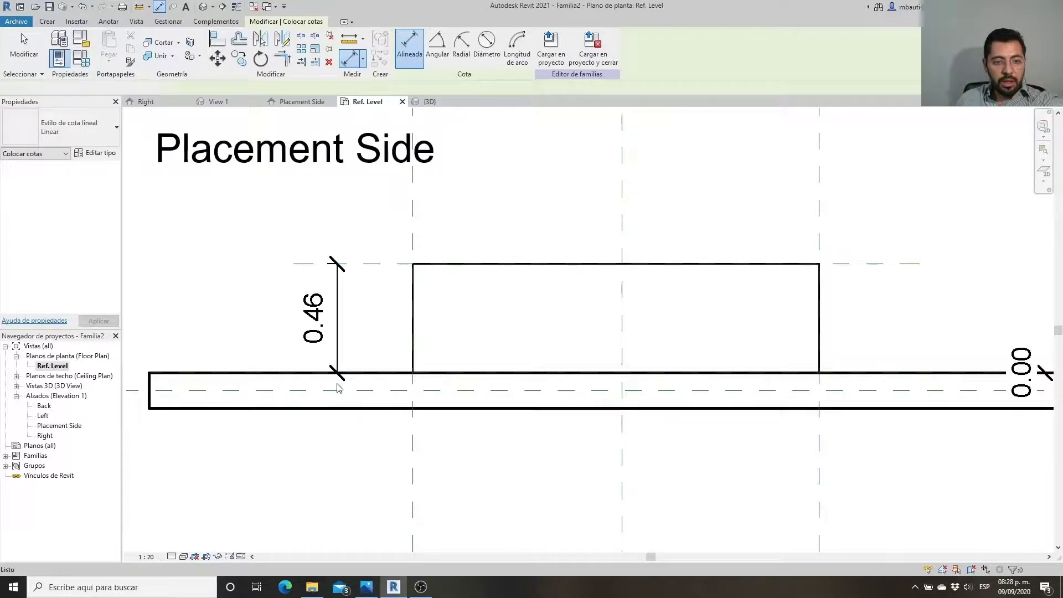
Label the depth dimension with a new Profundidad type parameter grouped under Restricciones
left_click(343, 317)
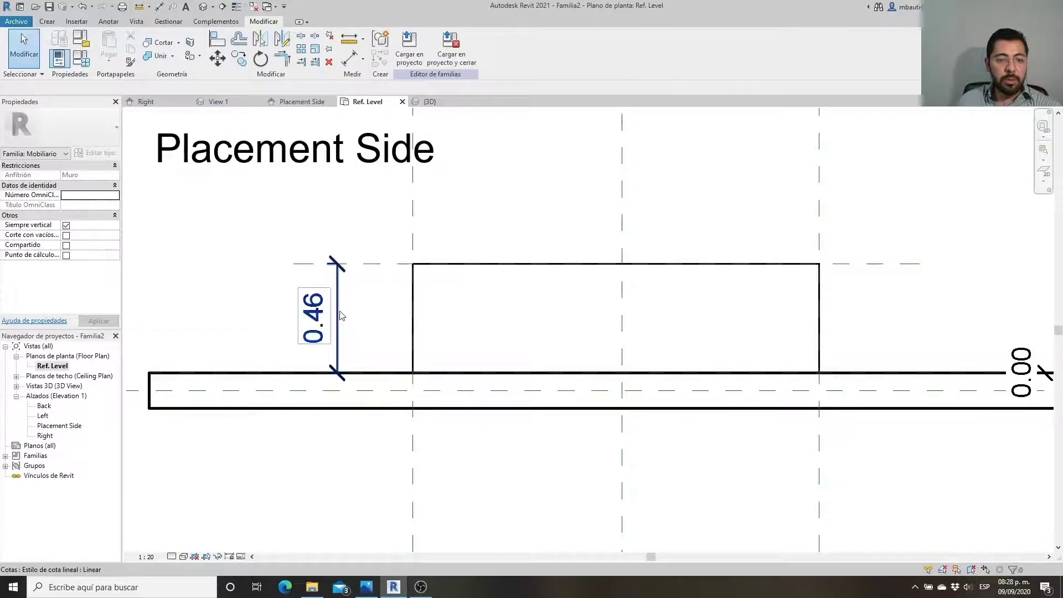
left_click(341, 315)
left_click(502, 48)
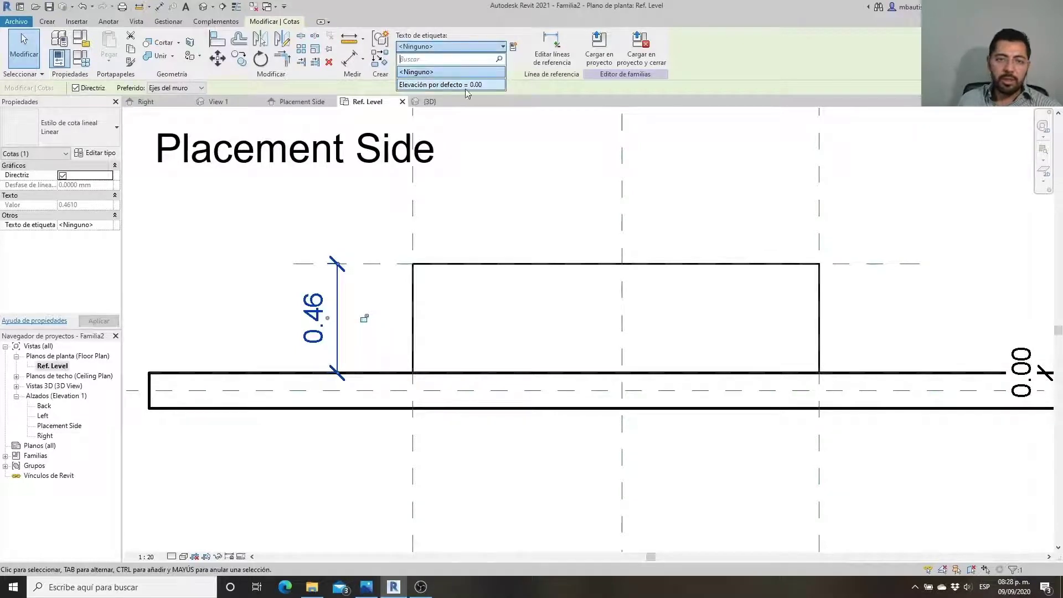
left_click(514, 47)
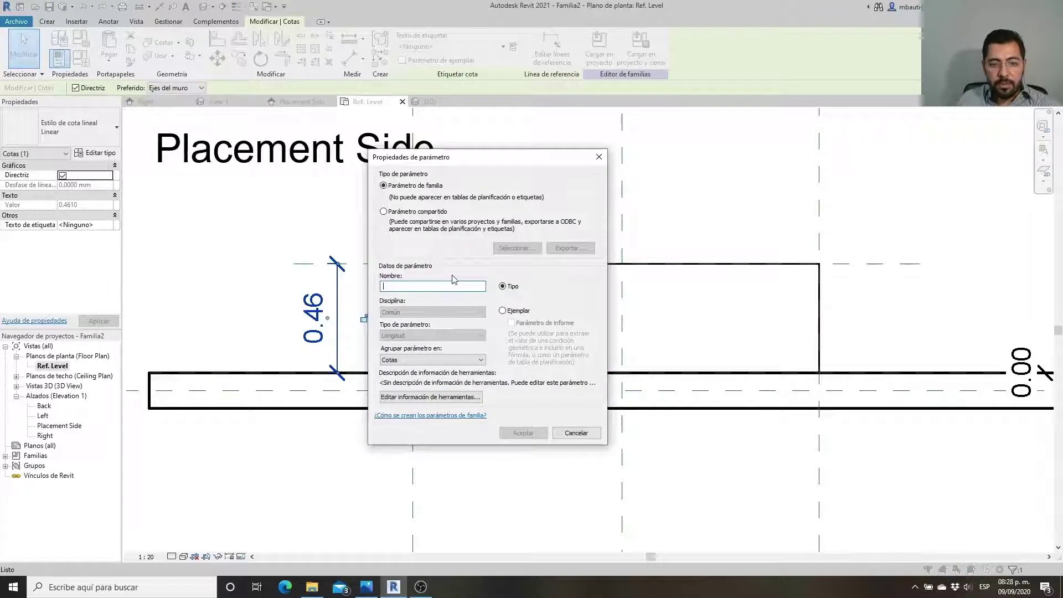
type("Profundidad")
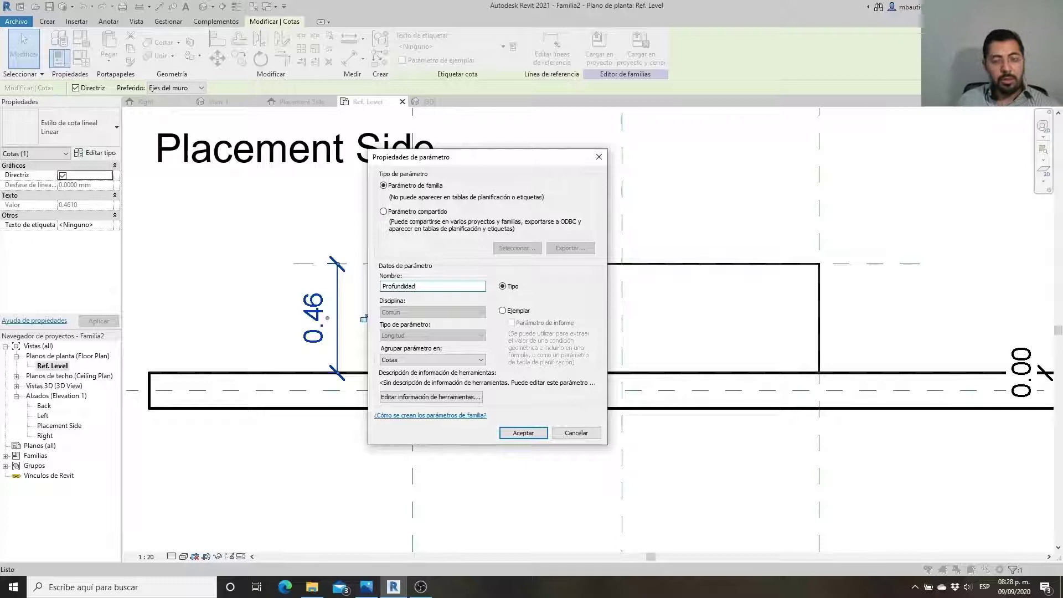
left_click(409, 361)
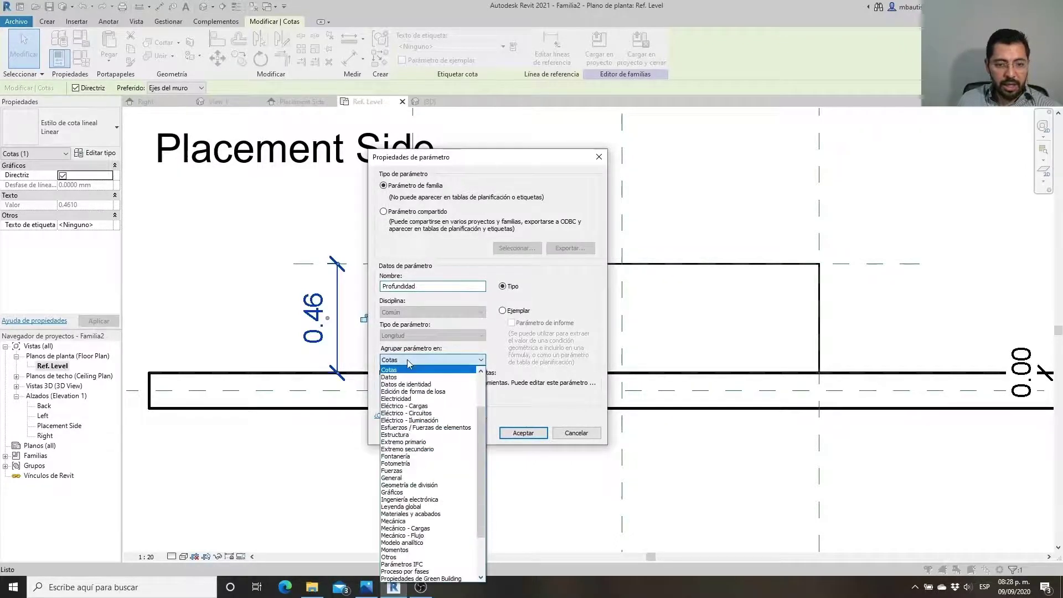
scroll(476, 502, "down", 5)
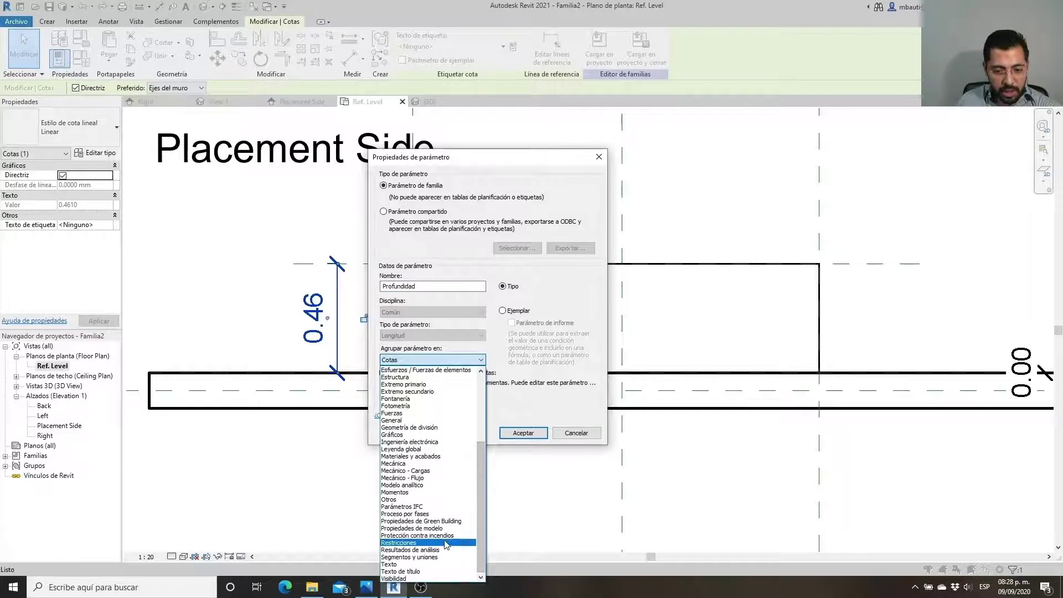
left_click(445, 544)
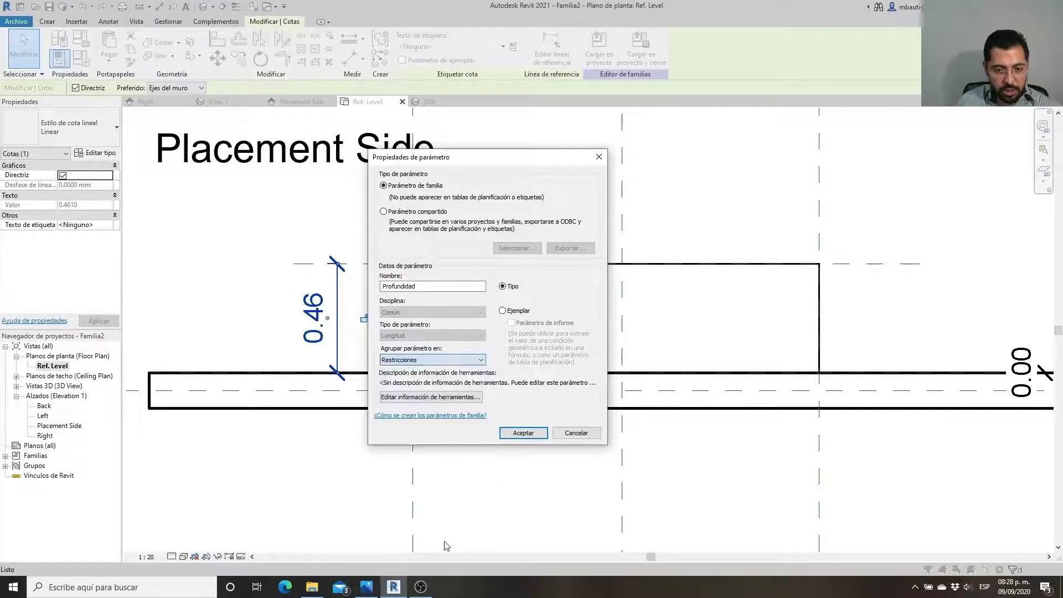
left_click(523, 434)
left_click(502, 492)
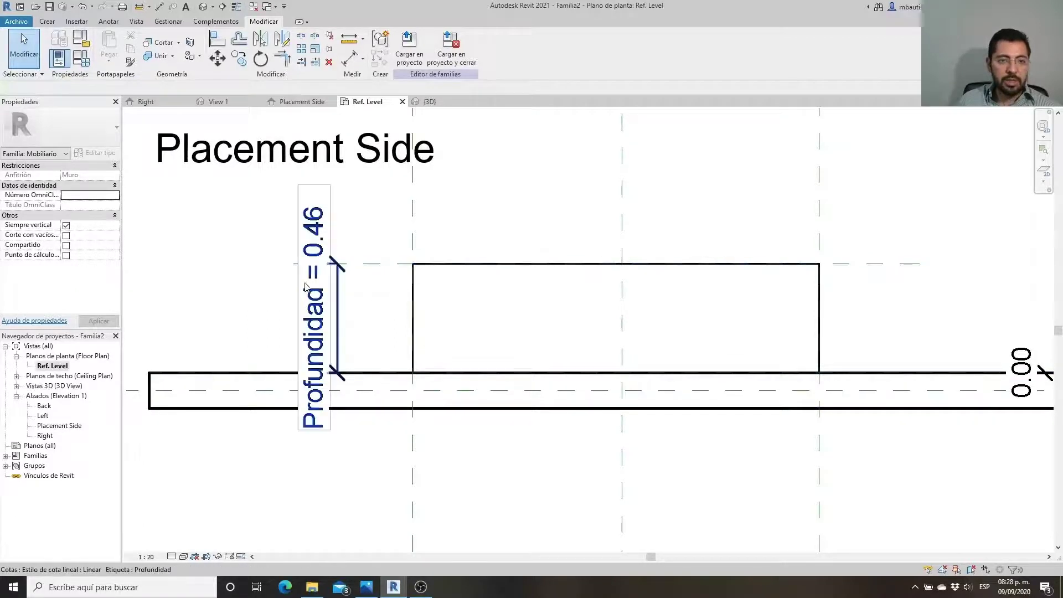
scroll(302, 288, "down", 2)
middle_click_drag(530, 338, 468, 356)
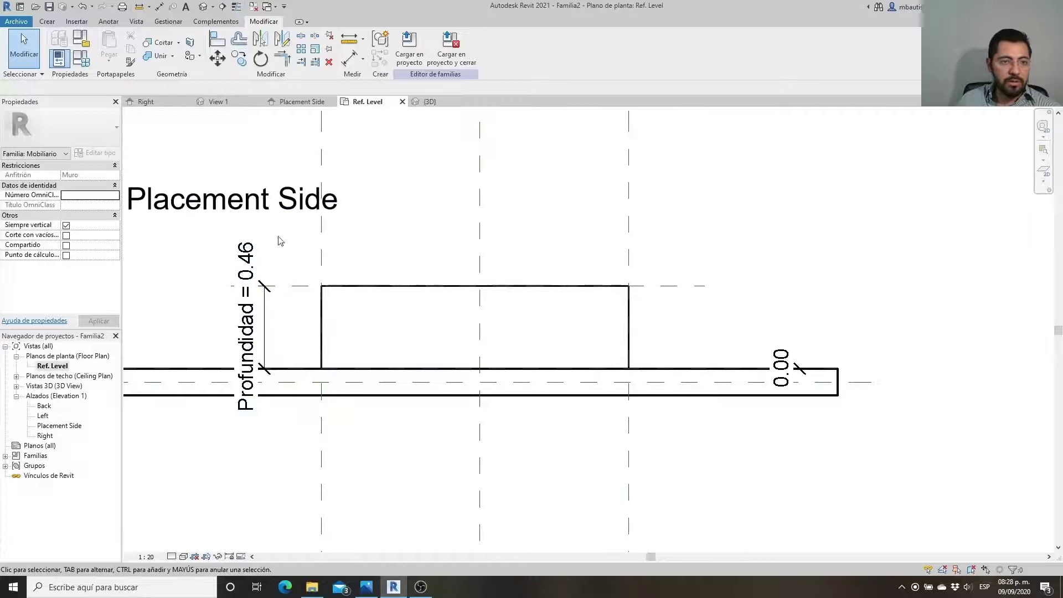
Change Profundidad to 0.3 in Family Types, apply it and close
left_click(86, 65)
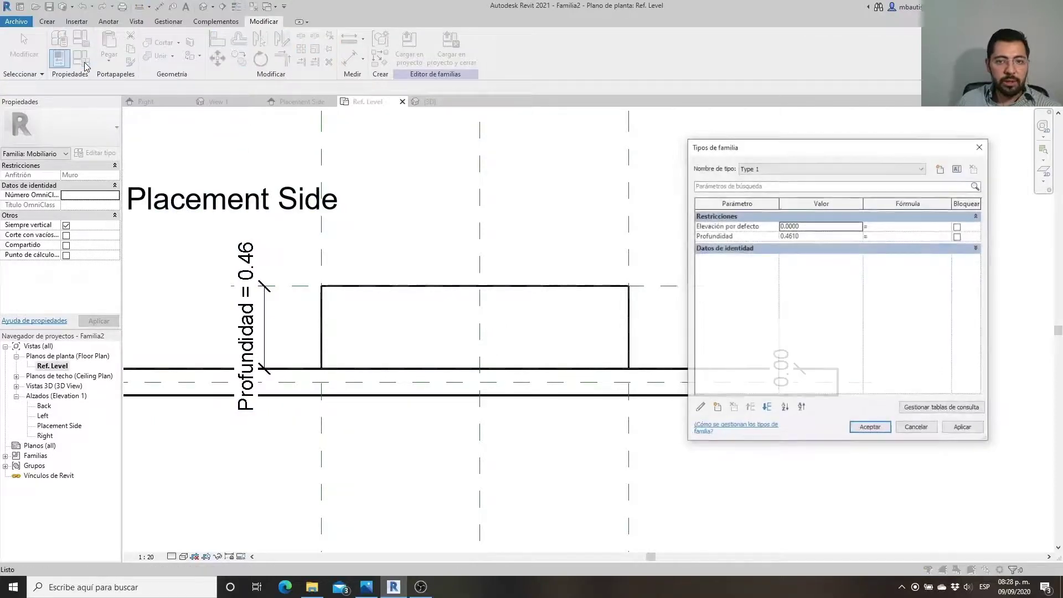
double_click(818, 236)
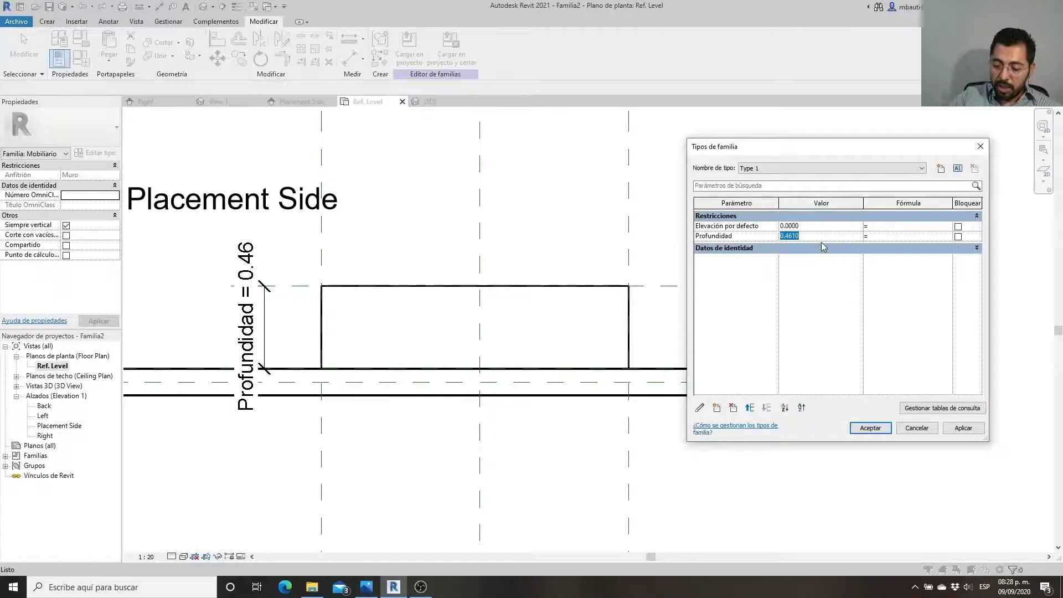
type(".3")
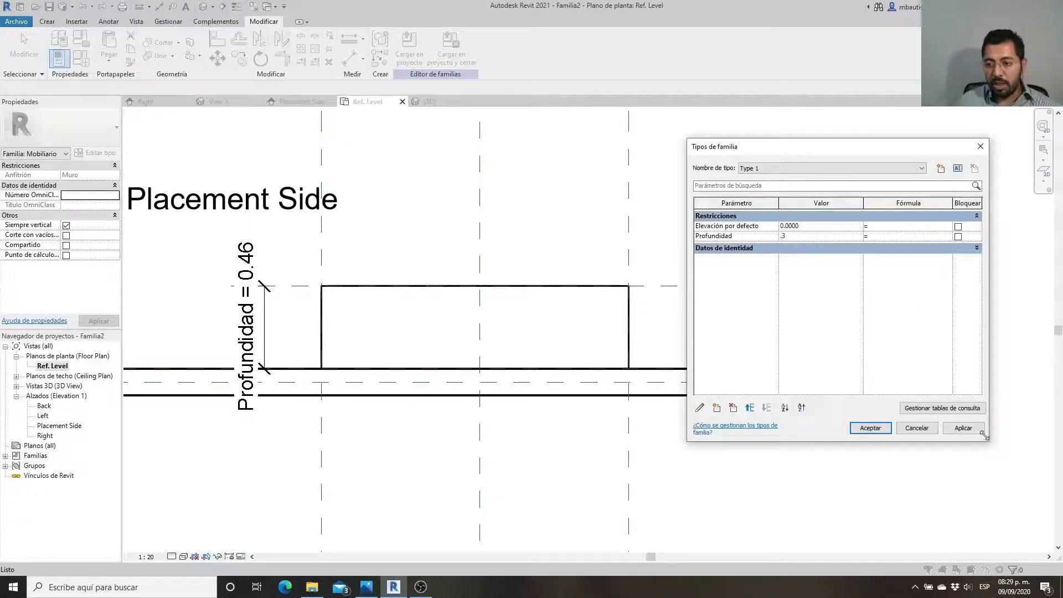
left_click(964, 428)
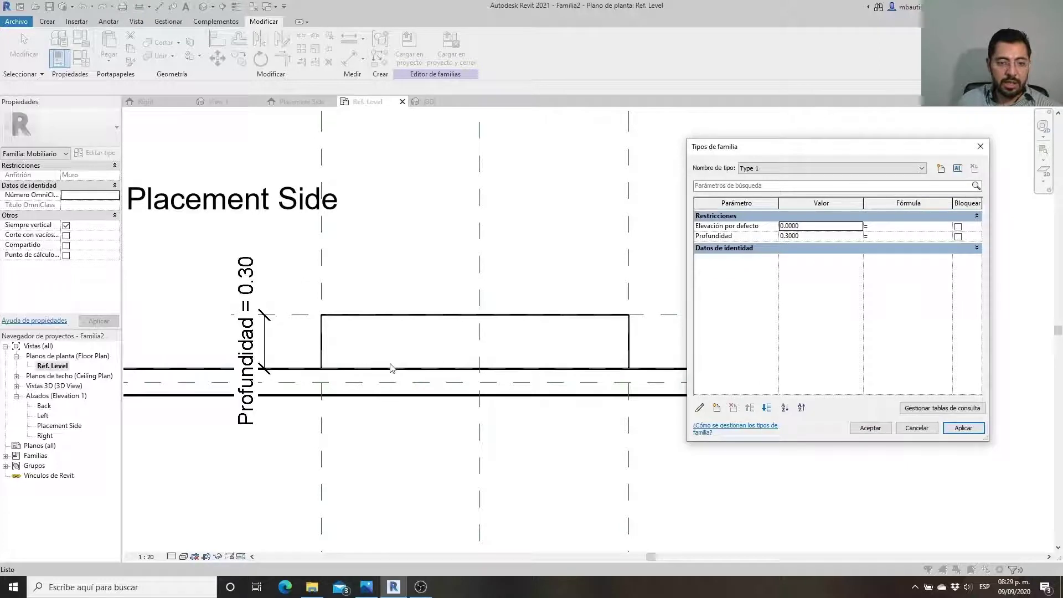
left_click(856, 429)
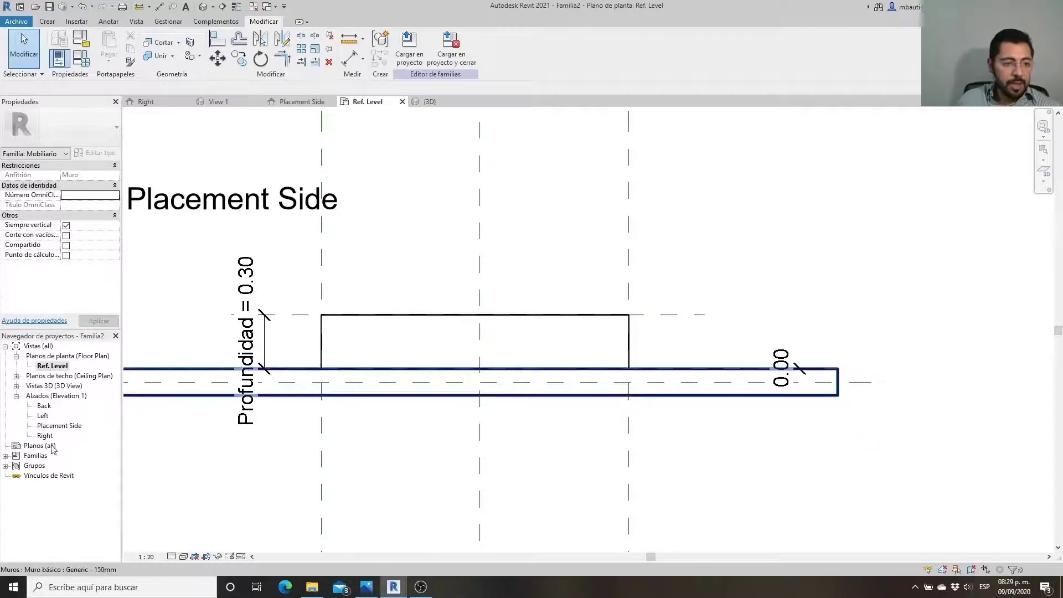
In the Placement Side elevation, dimension the three shelf thicknesses (0.12, 0.13, 0.12)
double_click(72, 427)
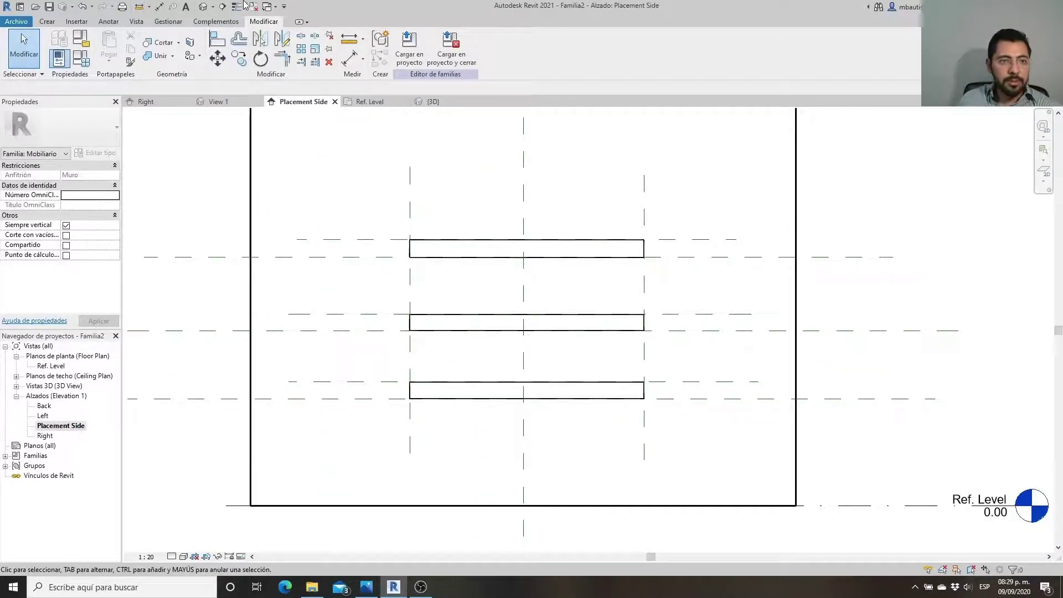
left_click(159, 7)
left_click(424, 386)
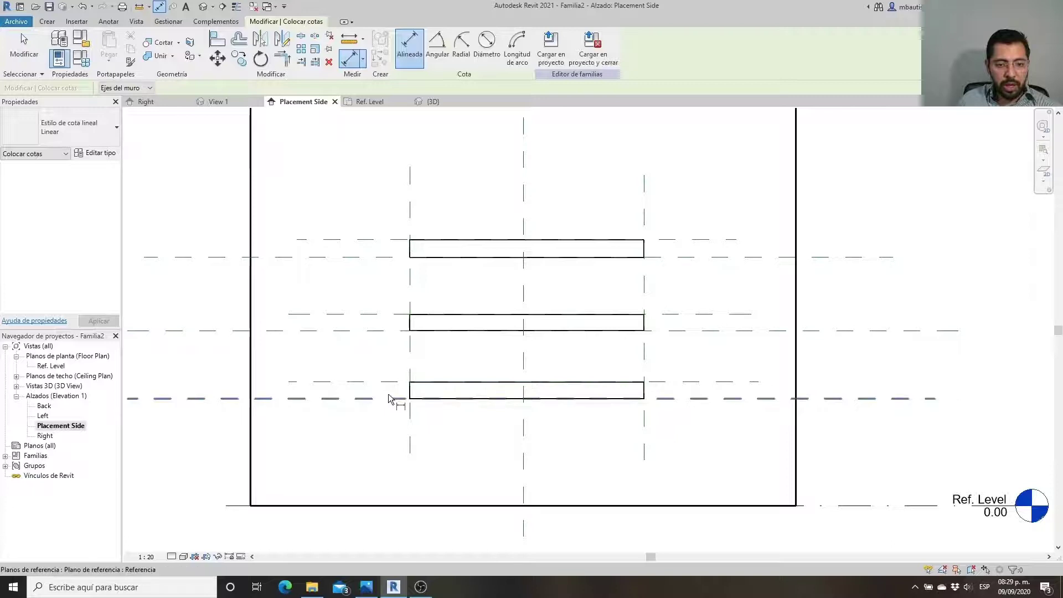
left_click(392, 398)
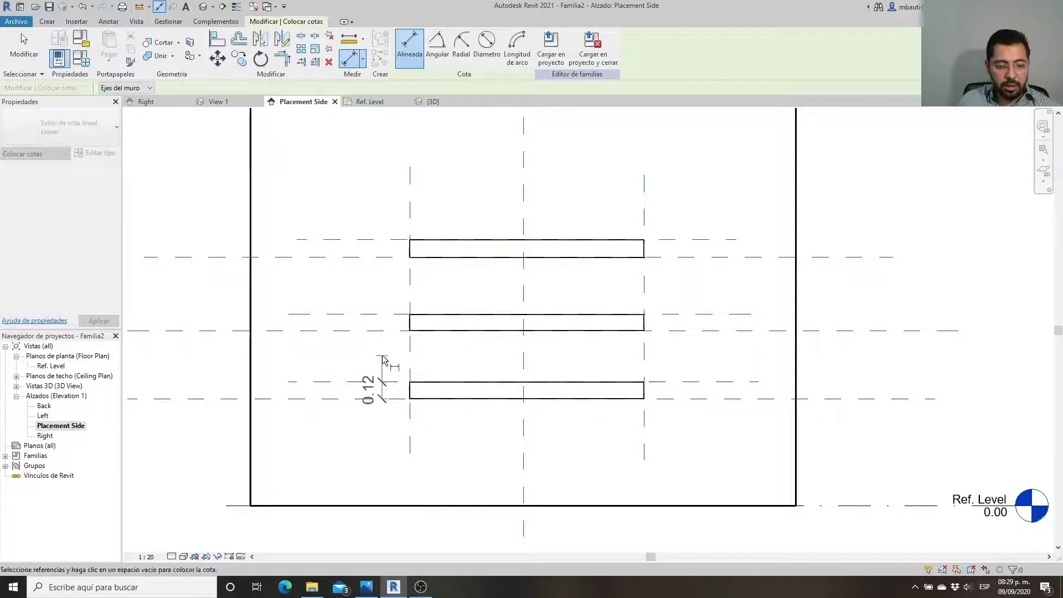
left_click(373, 374)
left_click(375, 240)
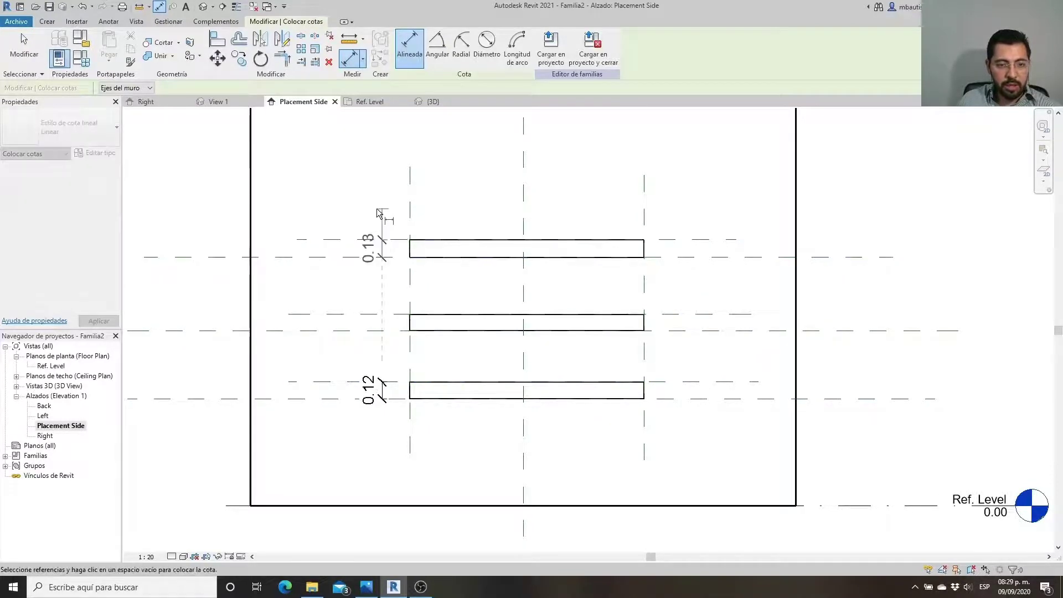
left_click(379, 249)
left_click(704, 315)
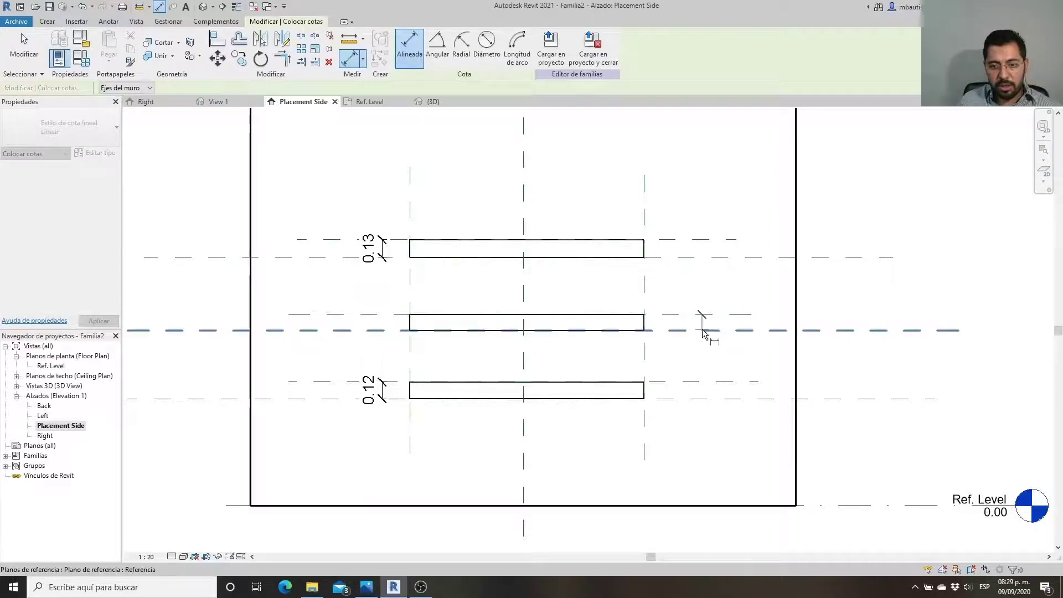
left_click(685, 355)
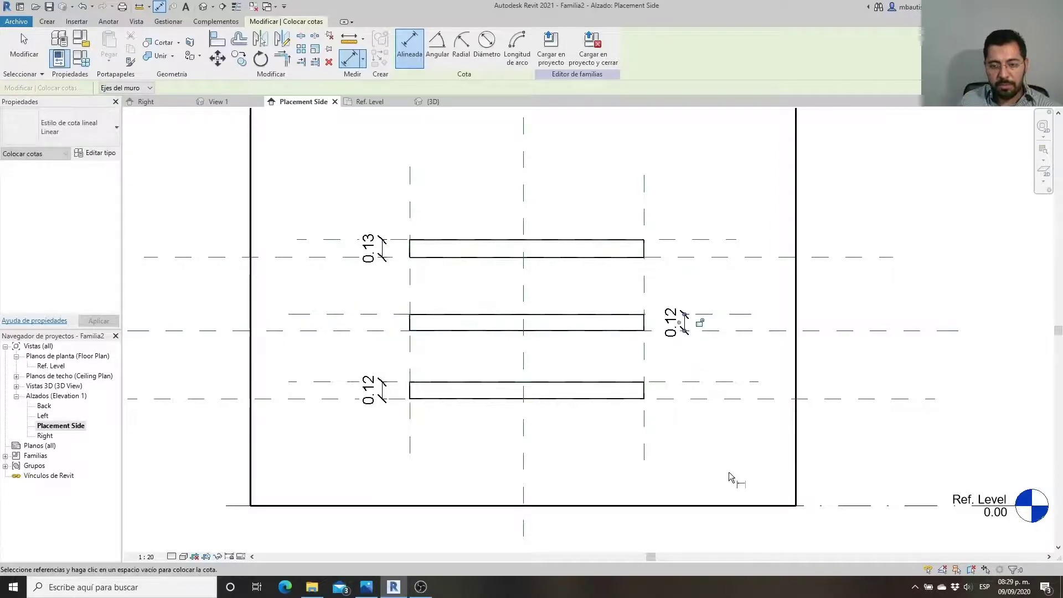
Add an EQ shelf-spacing chain on the right and a 0.52 spacing dimension on the left
left_click(776, 397)
left_click(839, 331)
left_click(825, 258)
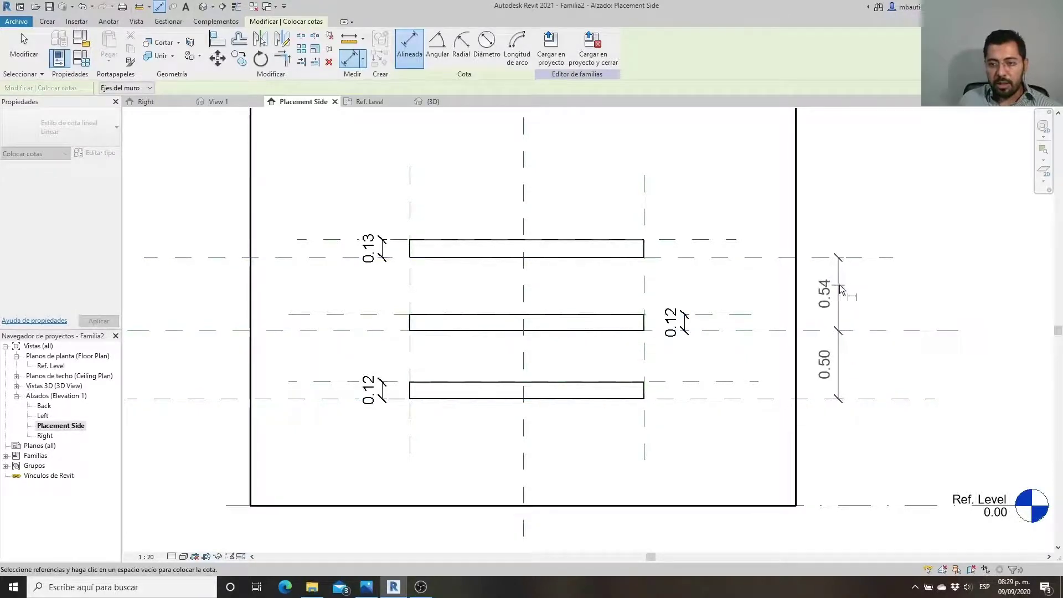
left_click(839, 363)
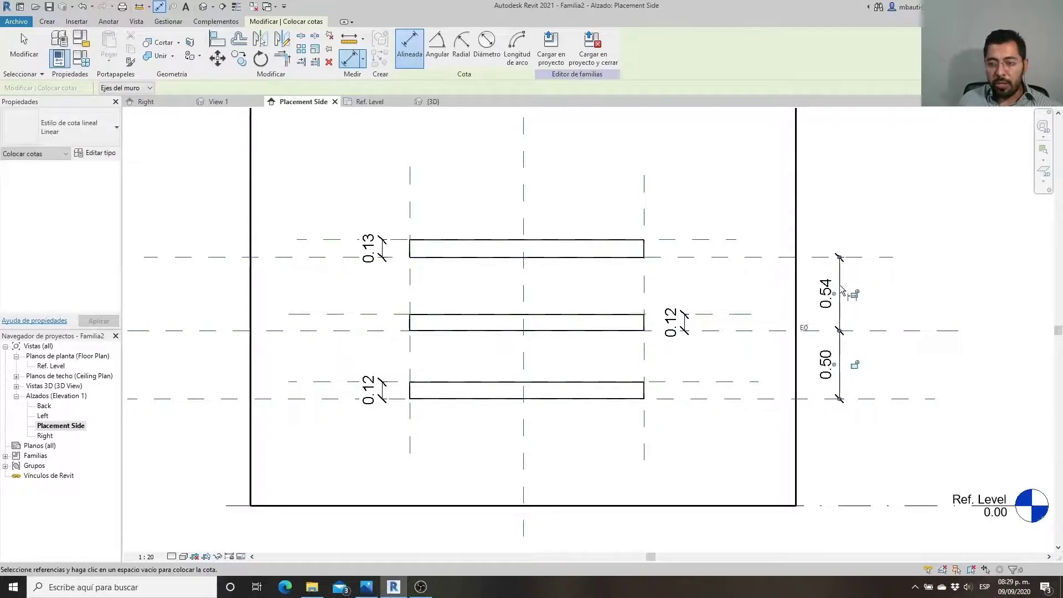
left_click(806, 329)
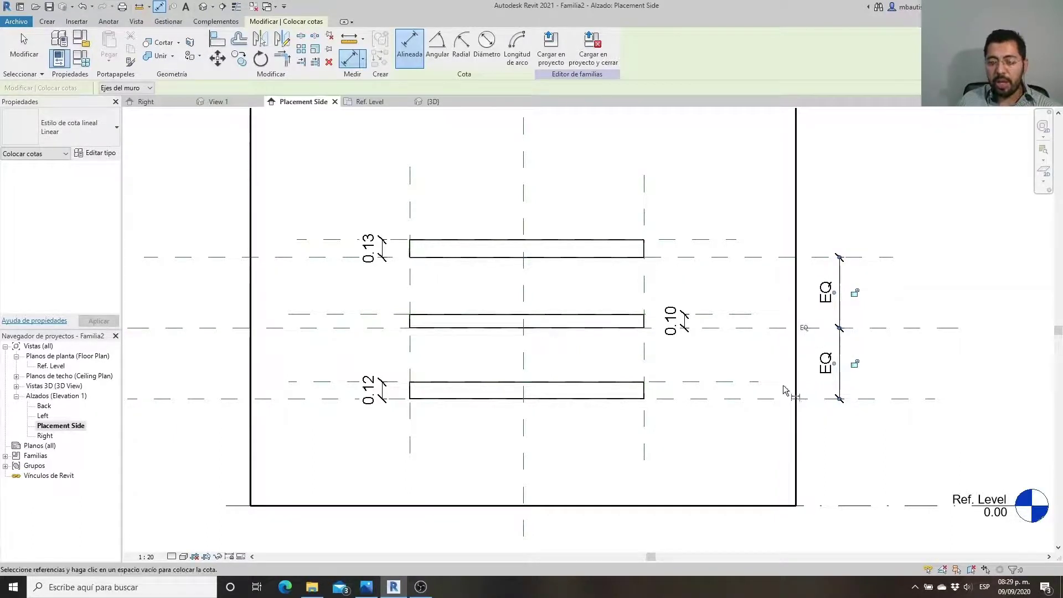
left_click(206, 398)
left_click(207, 328)
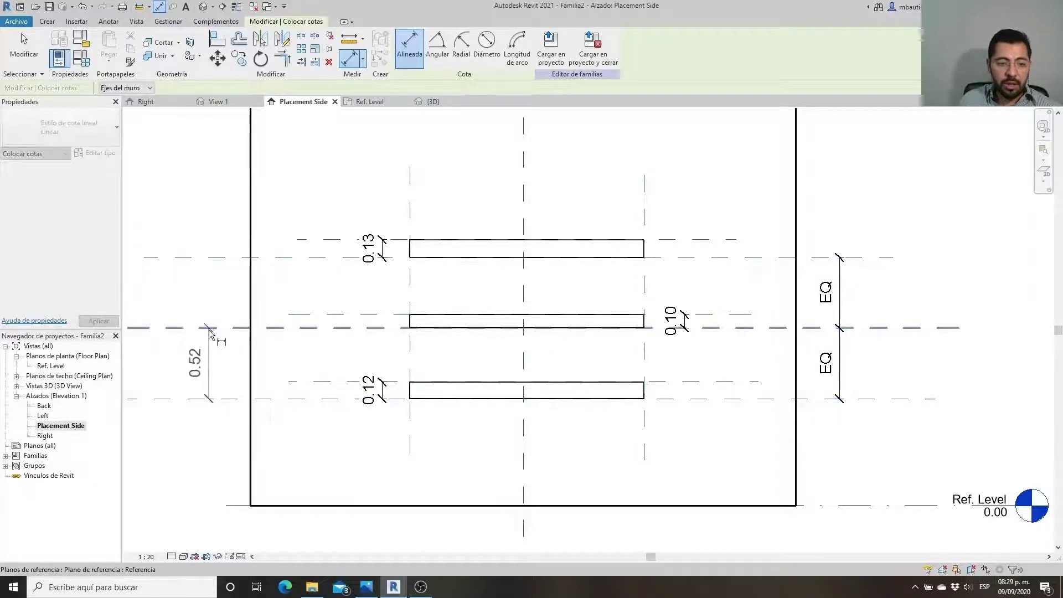
left_click(224, 362)
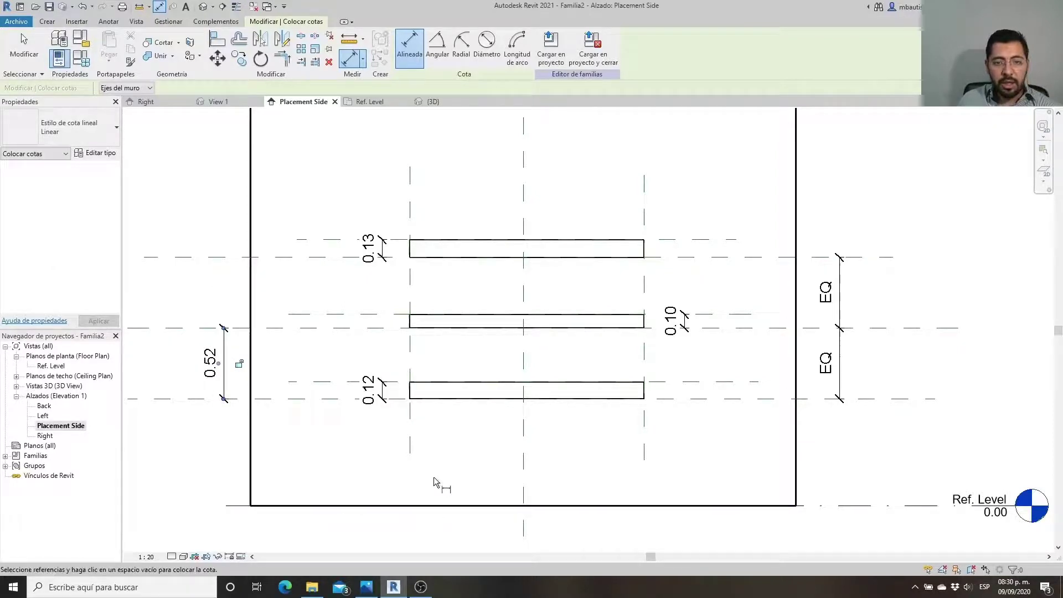
Dimension the width as equal EQ halves about the centre, plus an overall 1.67 dimension
left_click(411, 212)
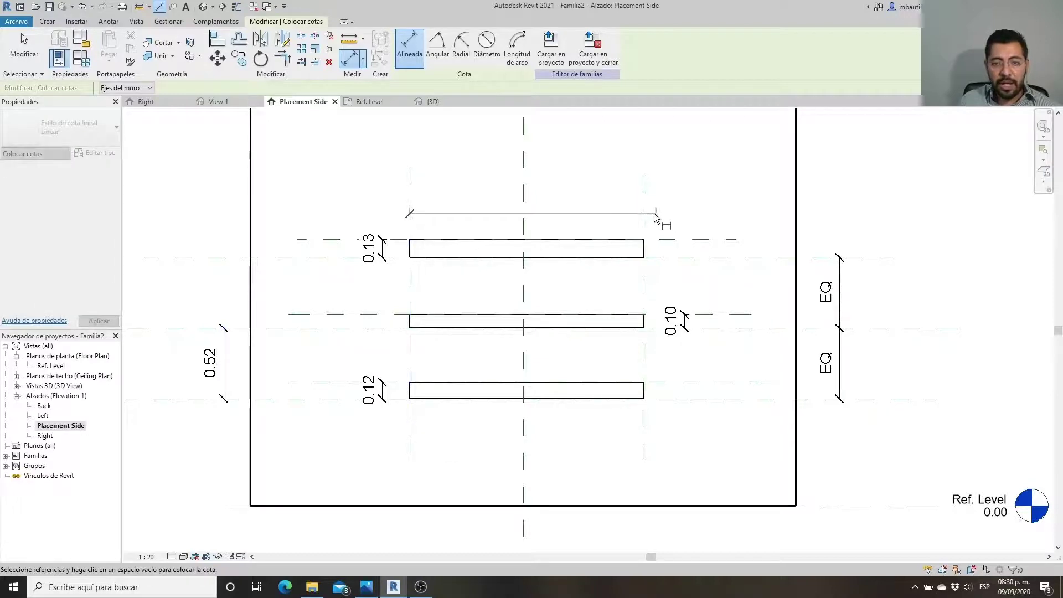
left_click(523, 211)
left_click(644, 220)
left_click(689, 182)
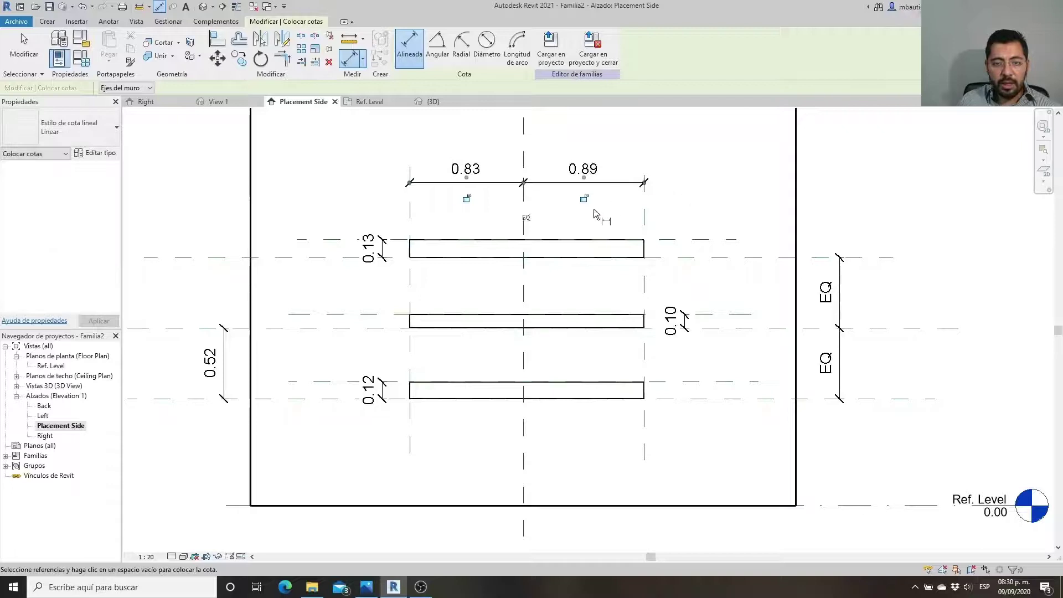
left_click(529, 223)
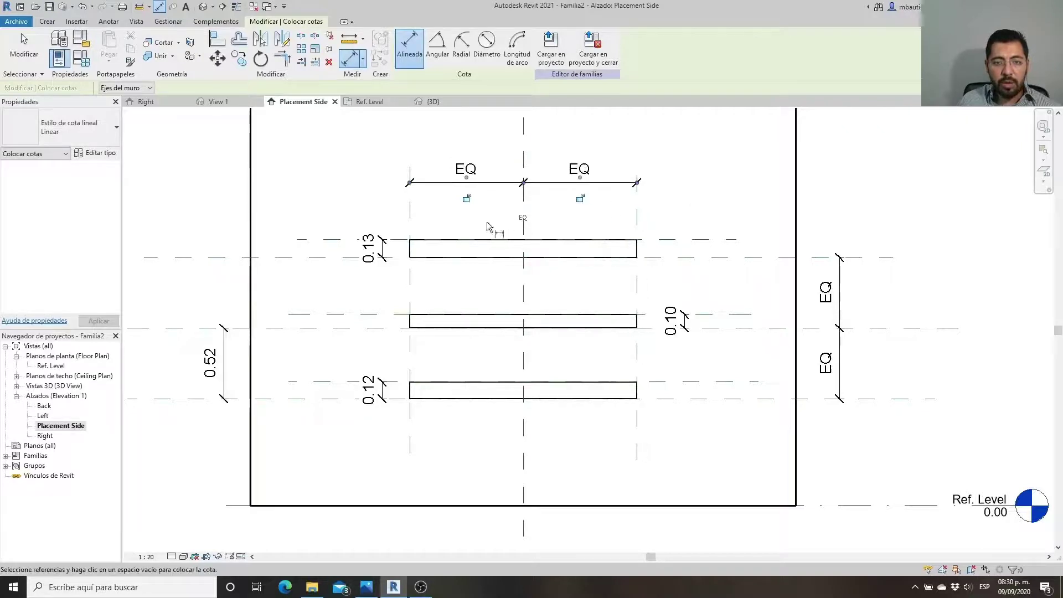
left_click(411, 224)
left_click(638, 216)
middle_click_drag(694, 204, 672, 255)
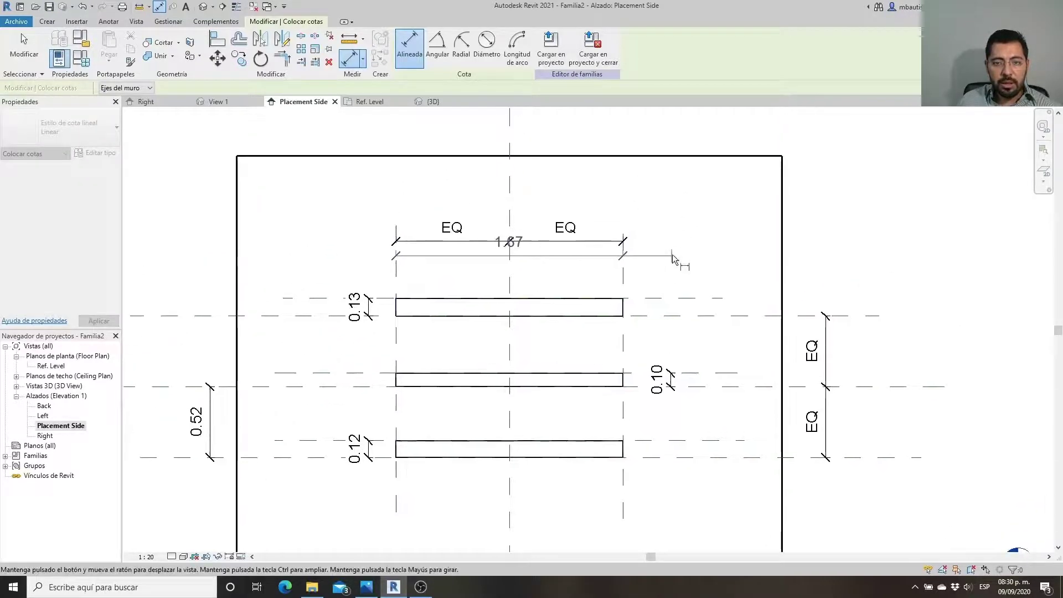
left_click(666, 190)
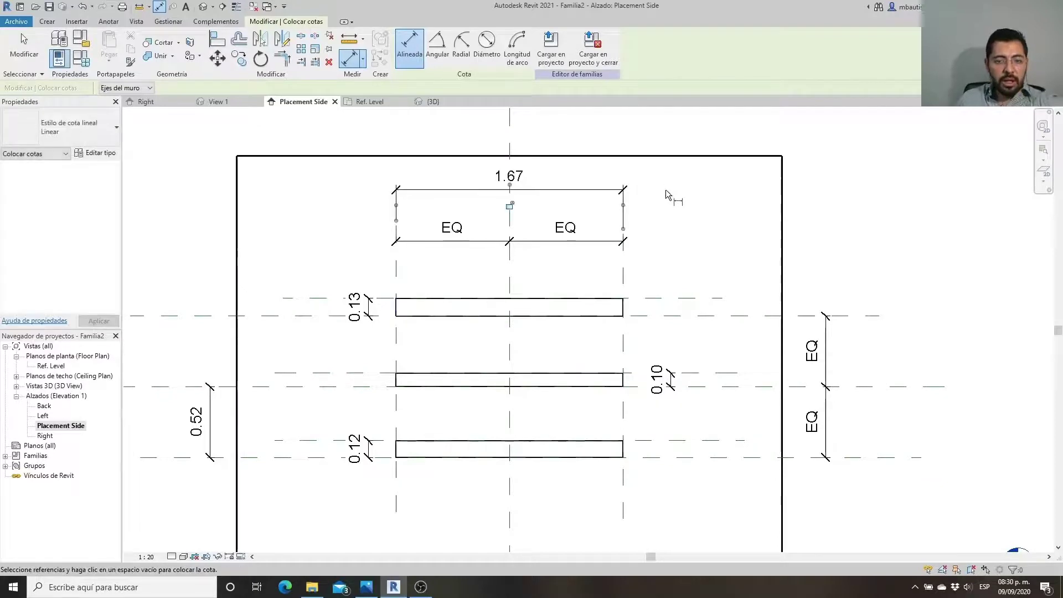
key("Escape")
key("Escape")
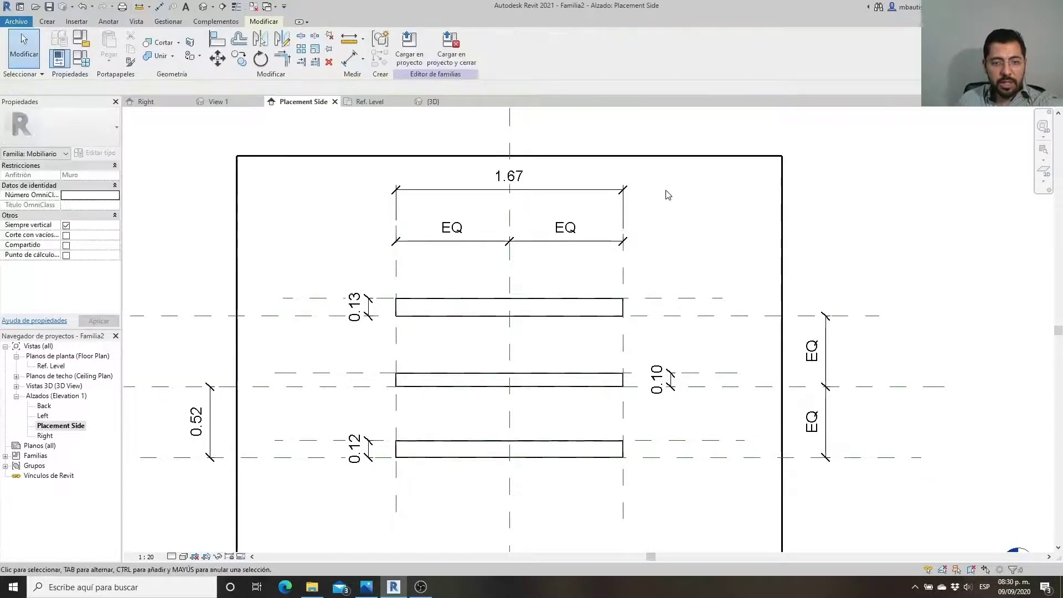
Label the 0.52 spacing dimension with a new 'Separación repisas' type parameter under Restricciones
left_click(212, 419)
left_click(514, 47)
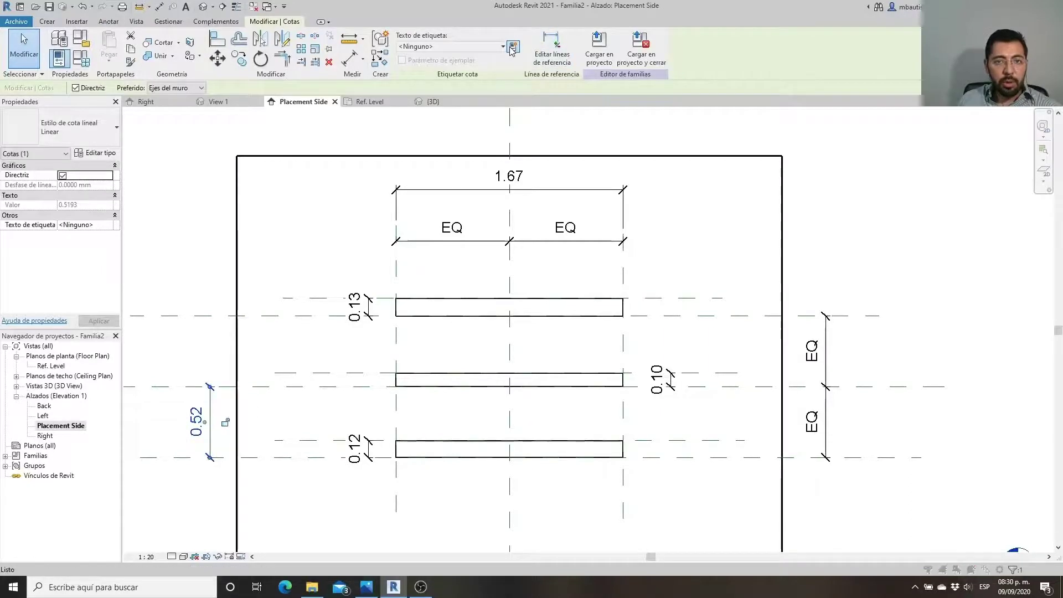
type("Se")
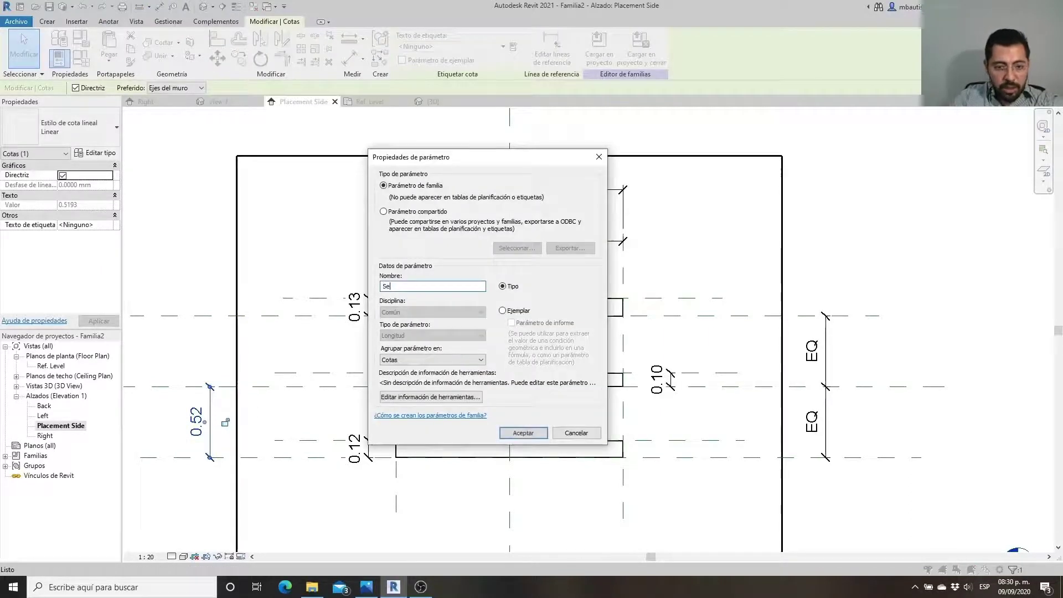
type("paracio")
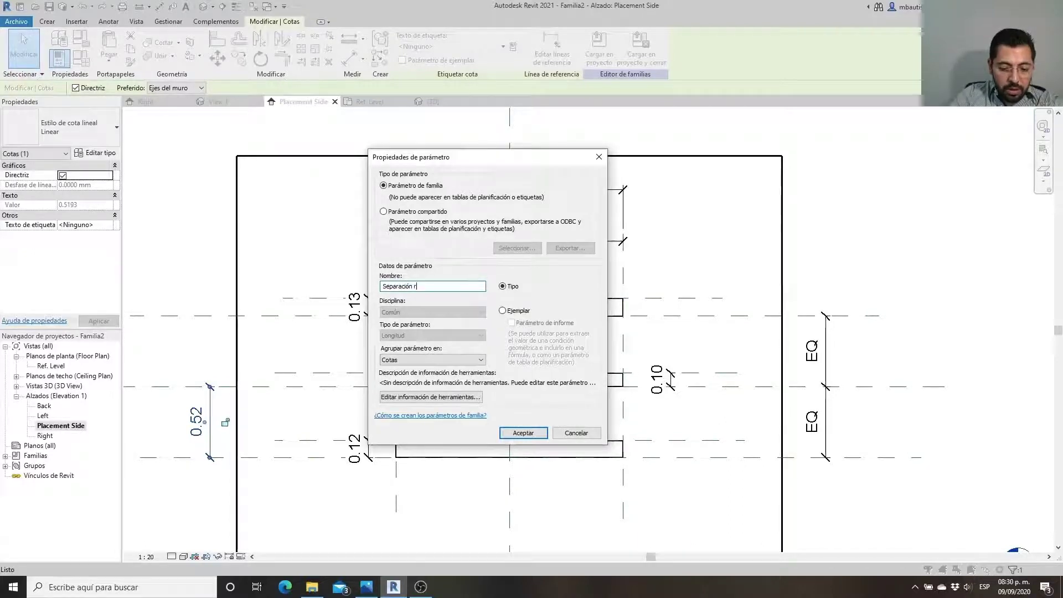
key("BackSpace")
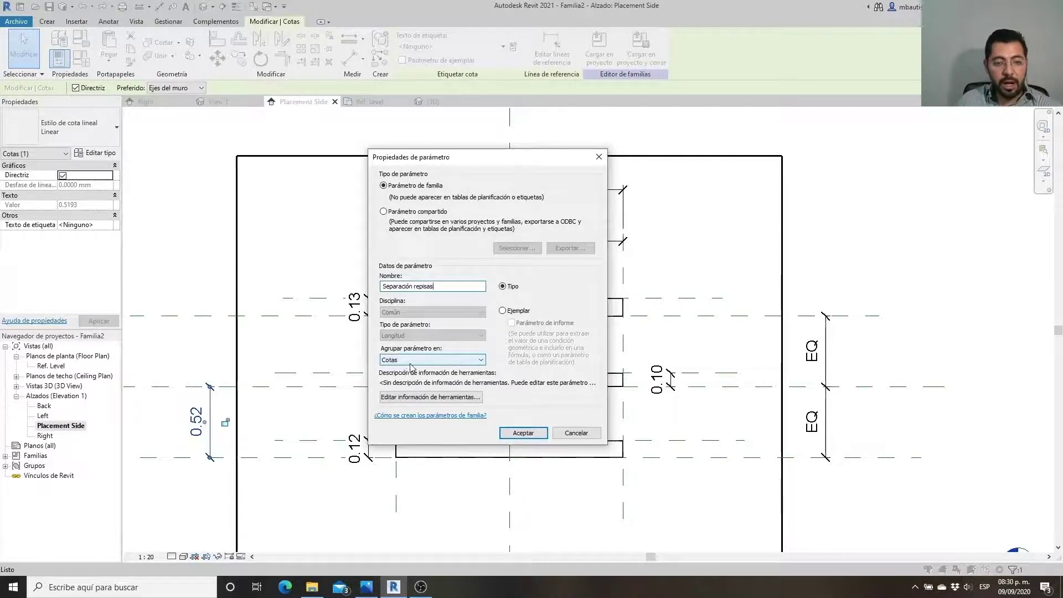
left_click(469, 360)
left_click_drag(483, 420, 479, 478)
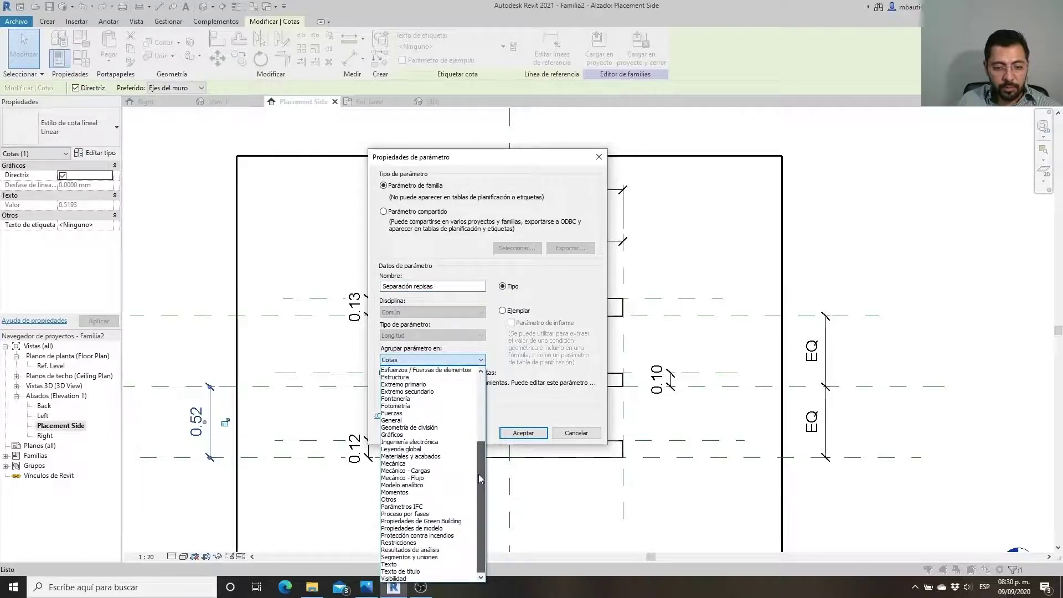
left_click(399, 543)
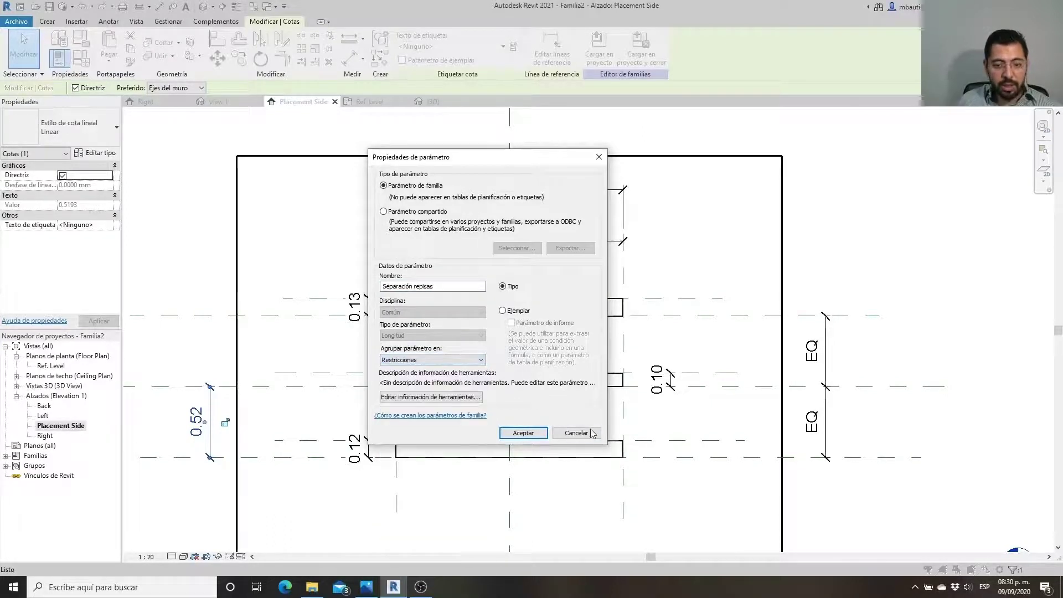
left_click(535, 436)
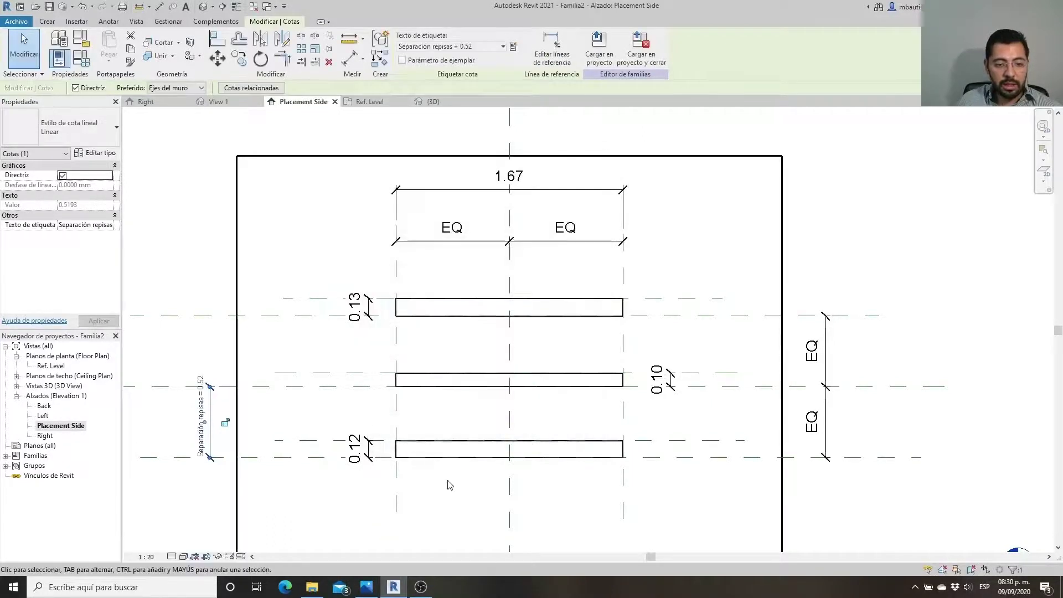
Label the 0.12 thickness dimension with a new 'Espesor repisas' parameter under Restricciones
left_click(368, 455)
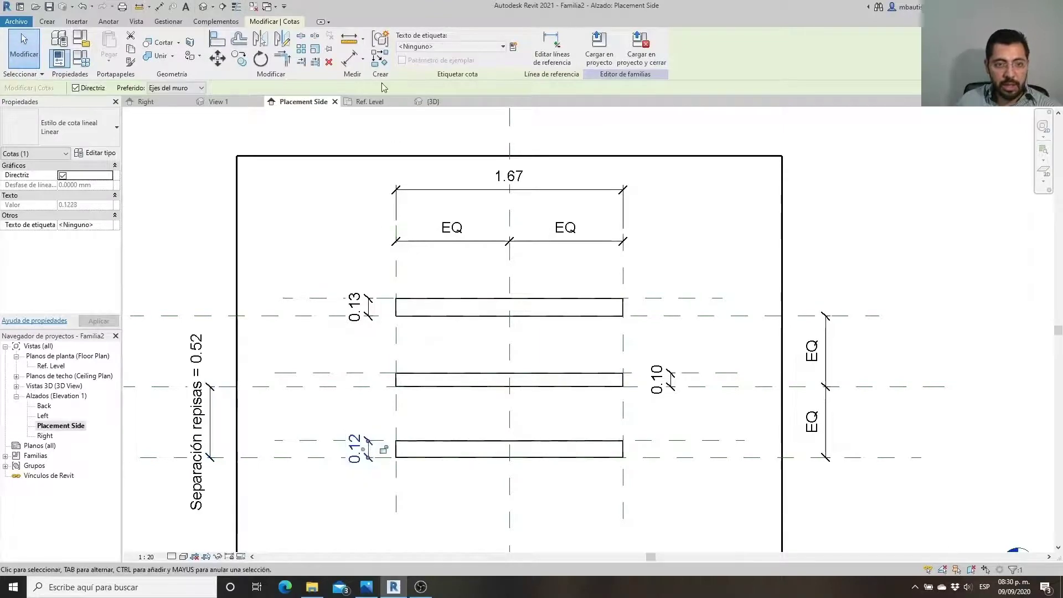
left_click(514, 47)
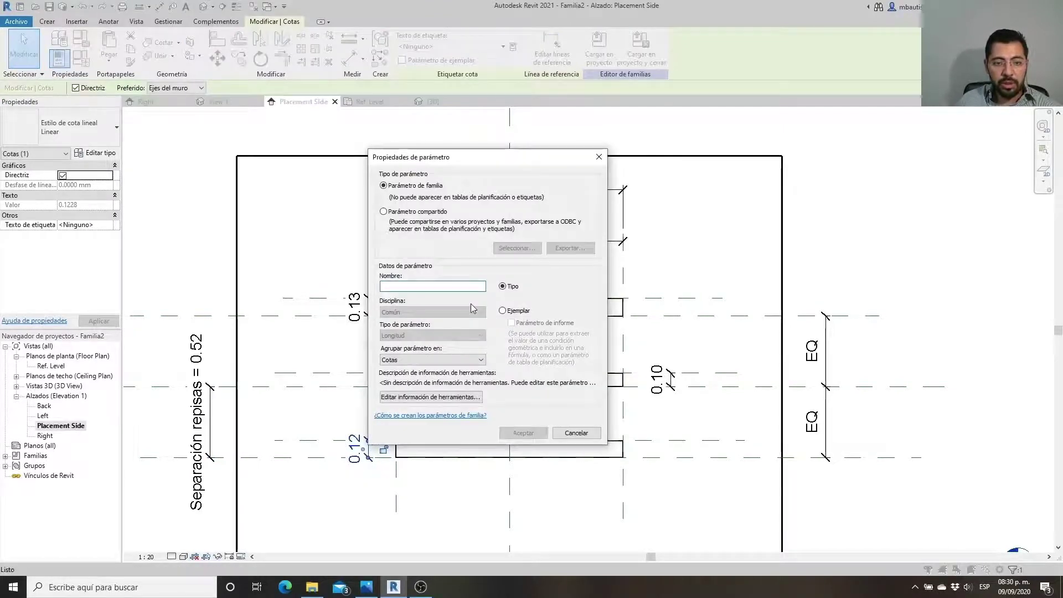
type("Espesor repi")
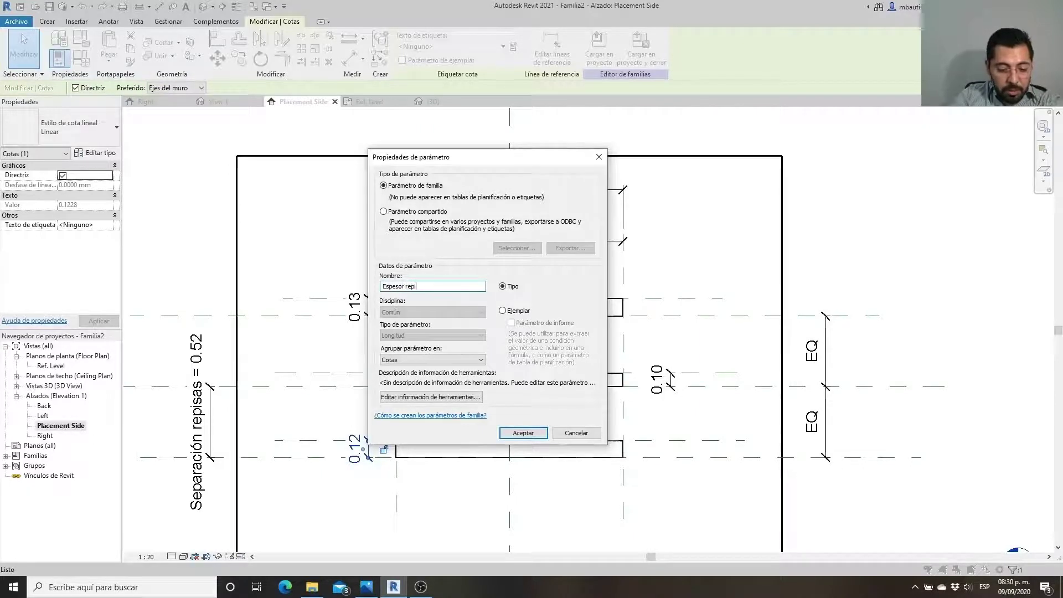
left_click(468, 360)
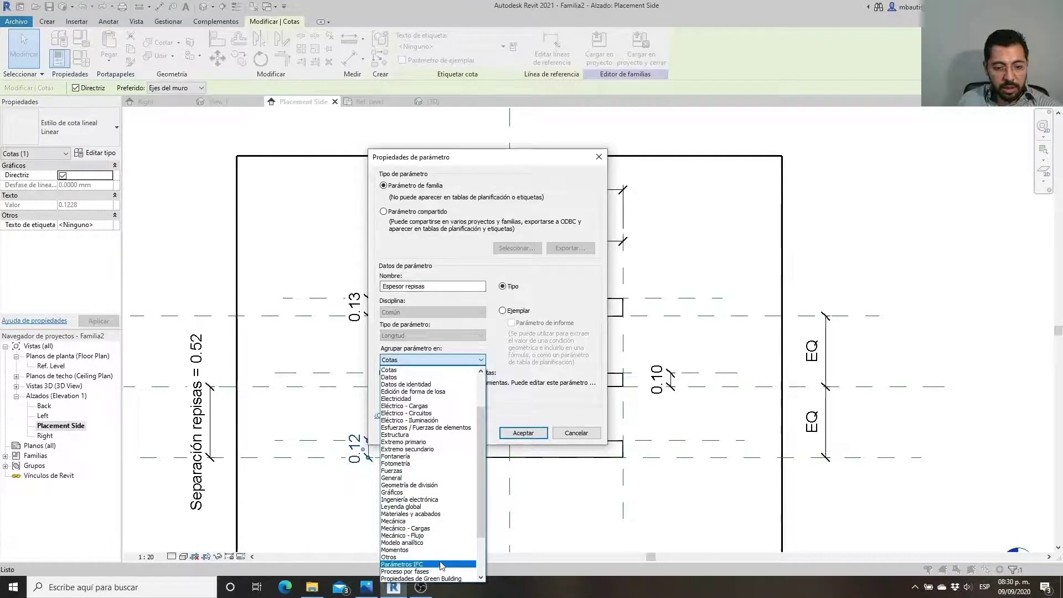
scroll(442, 566, "down", 3)
left_click(438, 543)
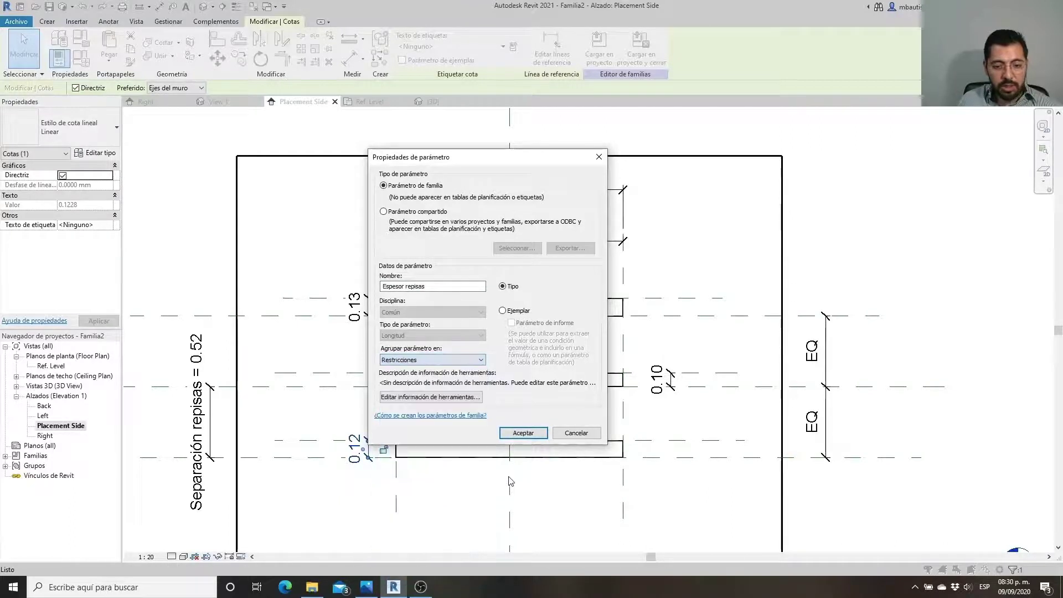
left_click(523, 433)
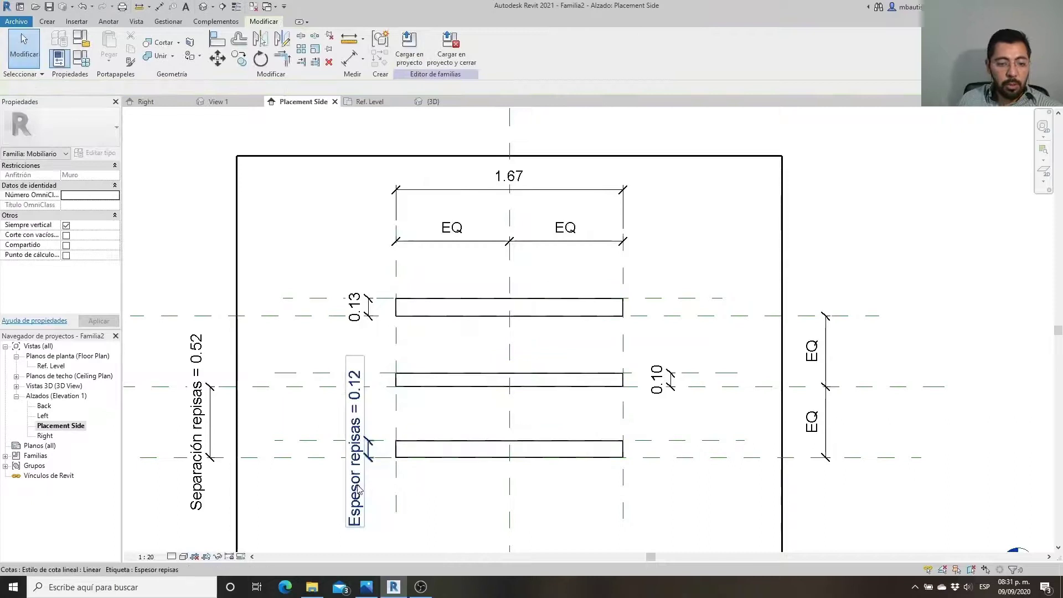
Assign the Espesor repisas label to the 0.13 and 0.10 thickness dimensions
left_click(357, 308)
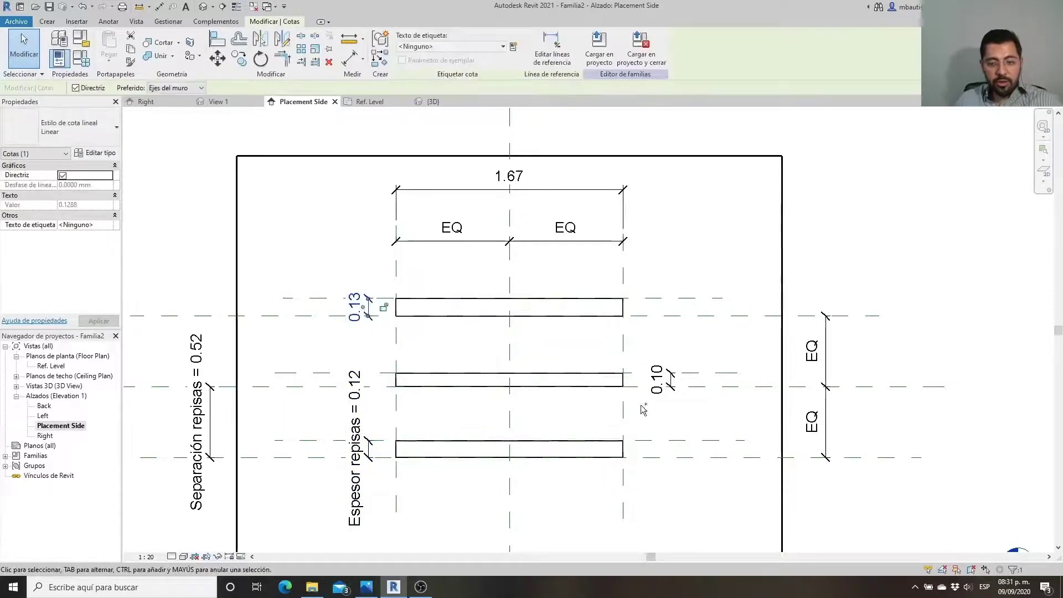
left_click(681, 383, "ctrl")
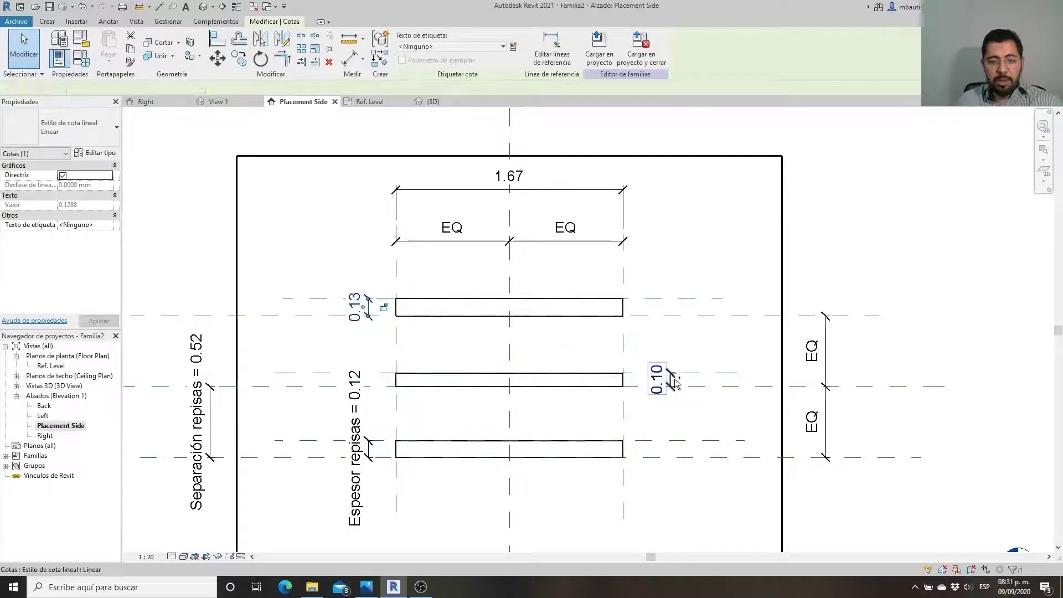
left_click(479, 48)
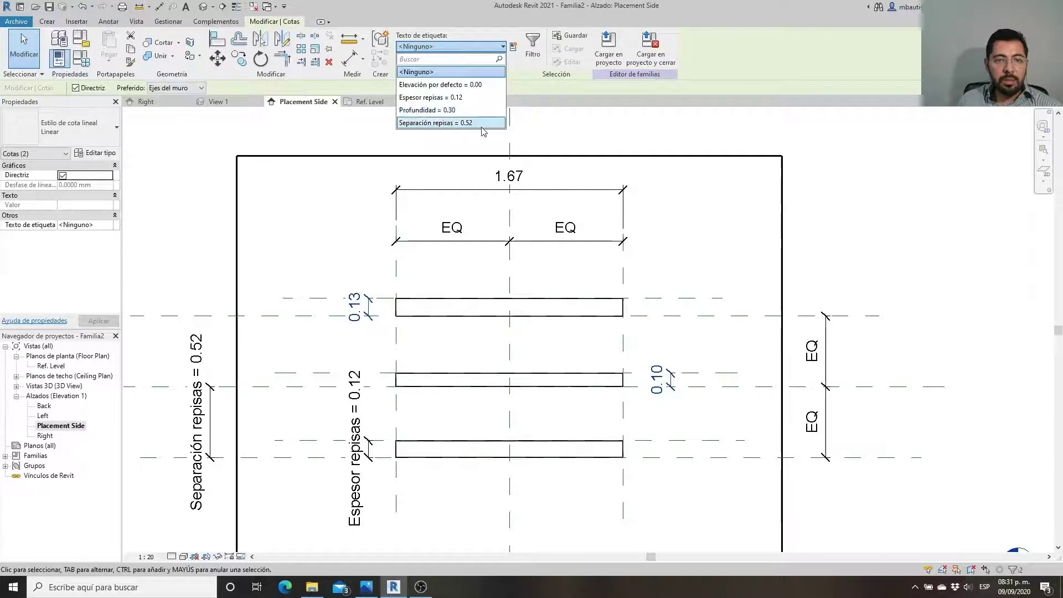
left_click(469, 98)
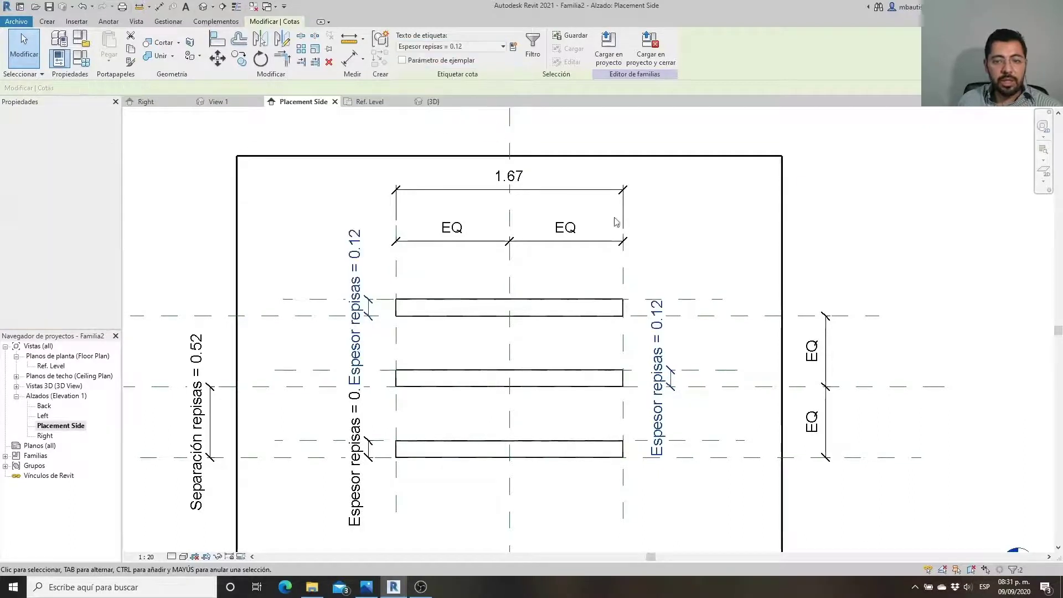
left_click(695, 240)
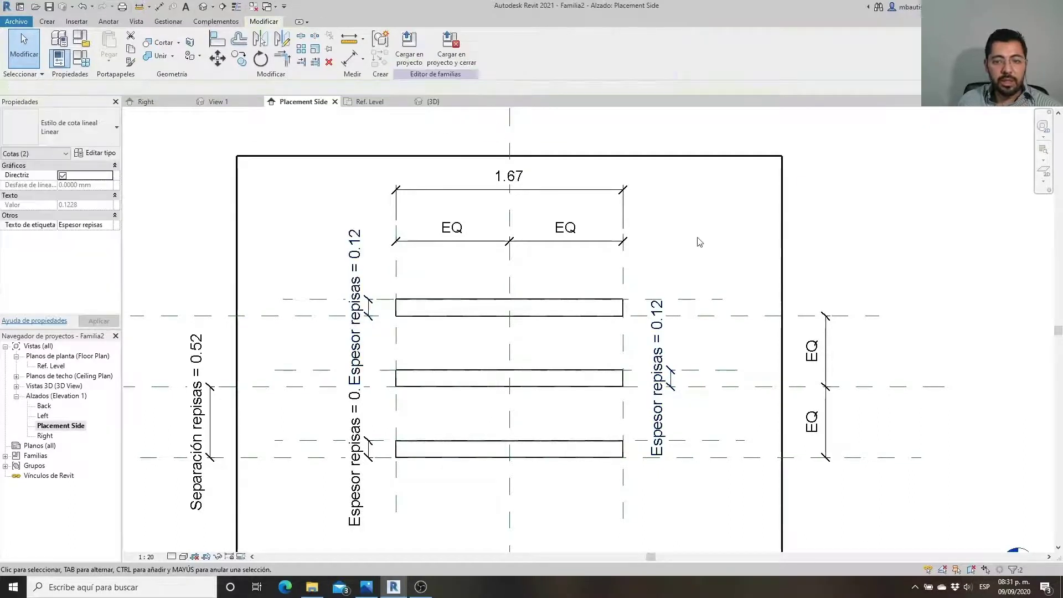
Label the overall 1.67 width dimension with a new Largo type parameter grouped under Cotas
left_click(566, 193)
left_click(514, 49)
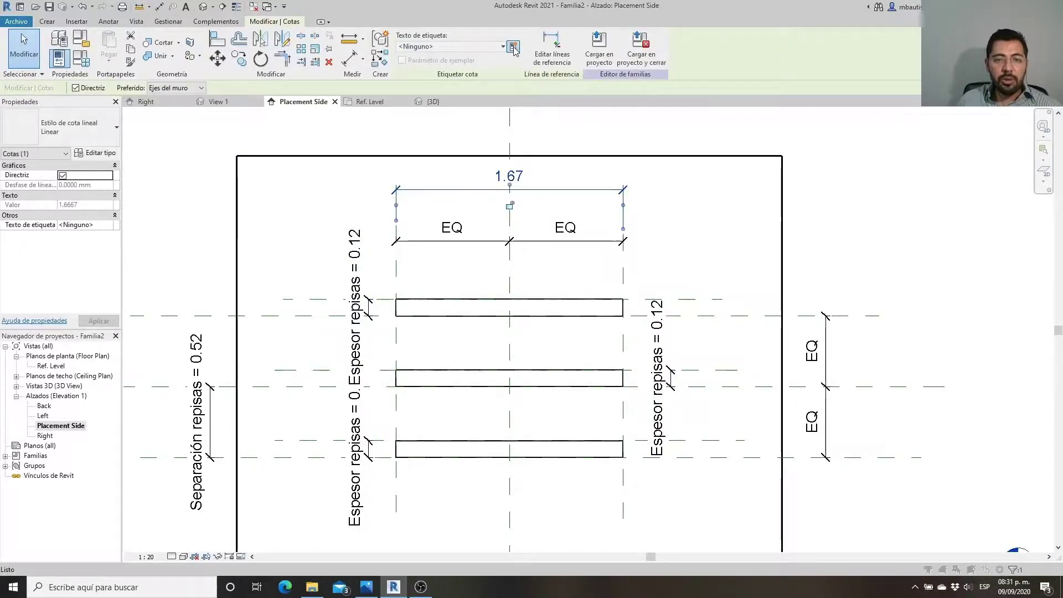
type("Largo")
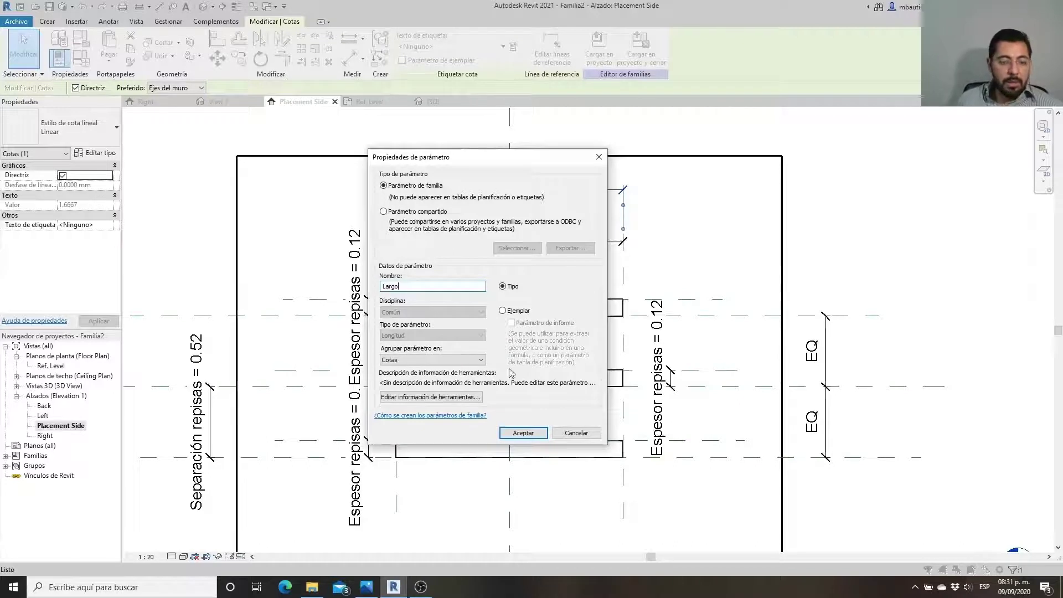
left_click(399, 360)
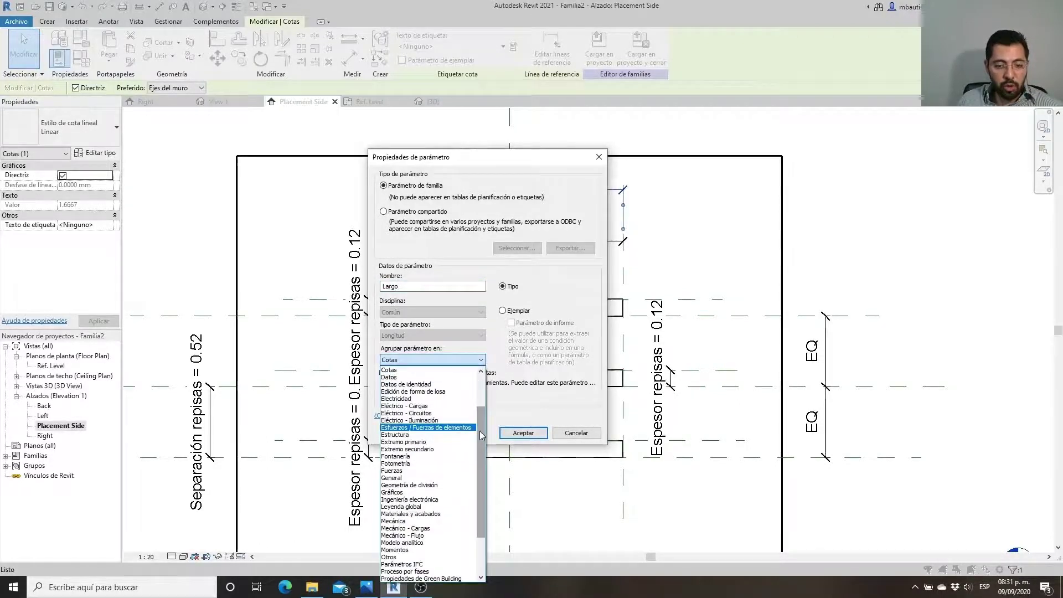
scroll(479, 486, "down", 5)
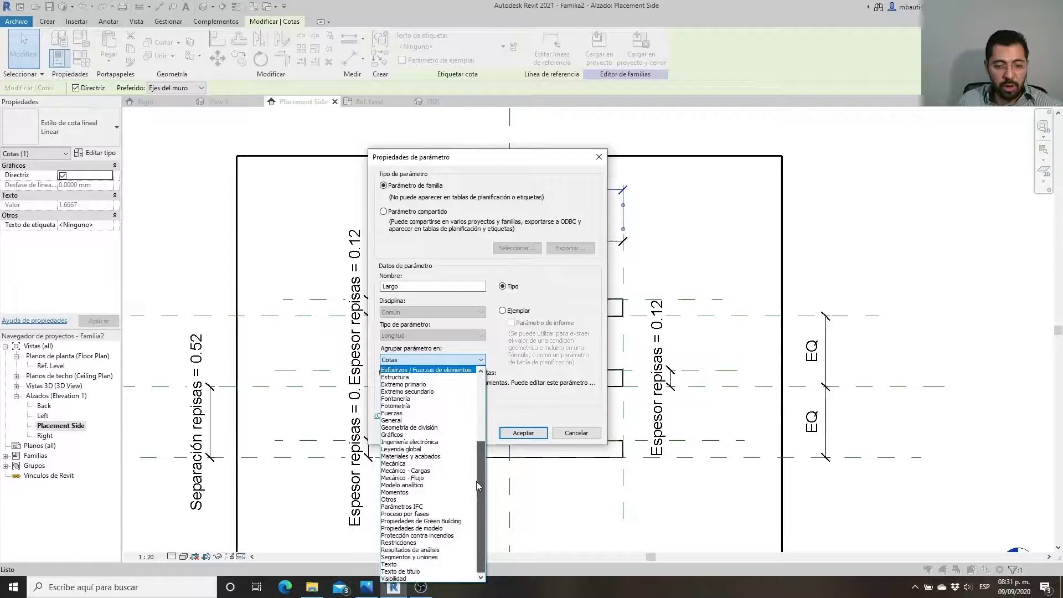
left_click(497, 357)
left_click(538, 436)
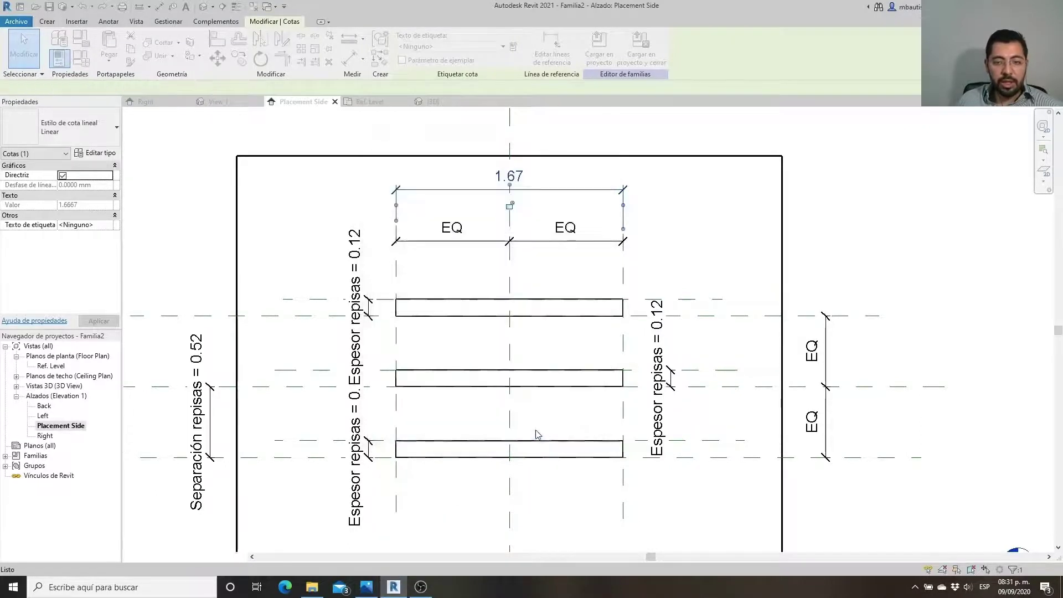
scroll(655, 294, "down", 2)
middle_click_drag(726, 323, 587, 330)
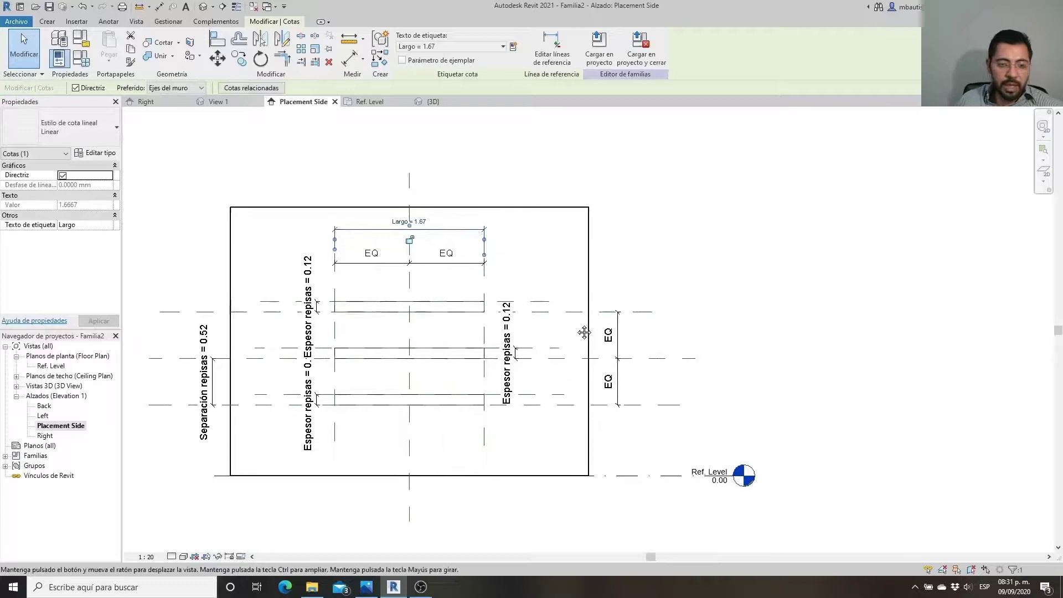
left_click(636, 270)
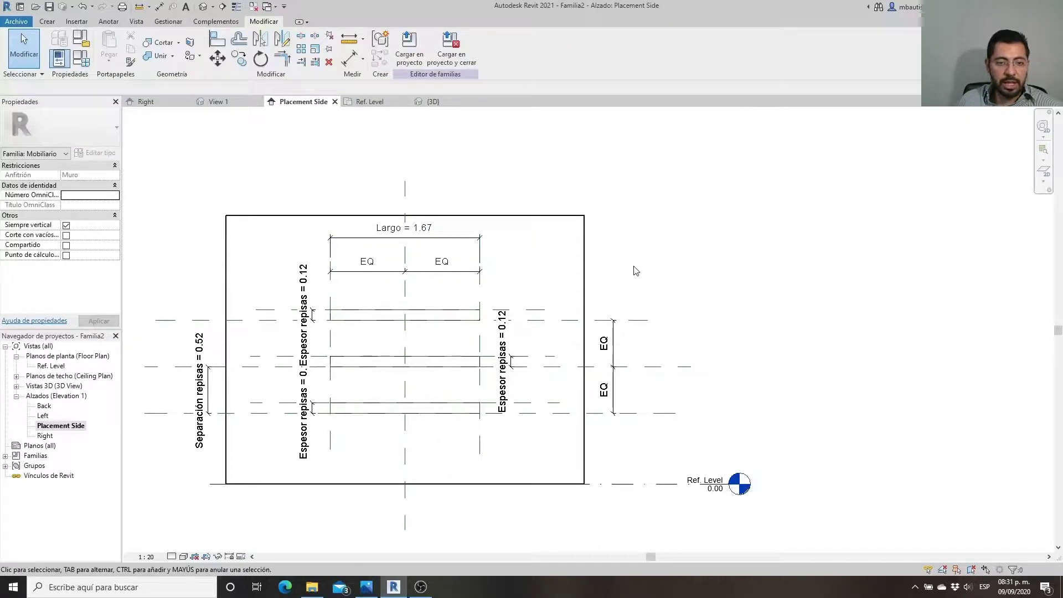
In Family Types, edit the Largo parameter so it is grouped under Restricciones
left_click(81, 62)
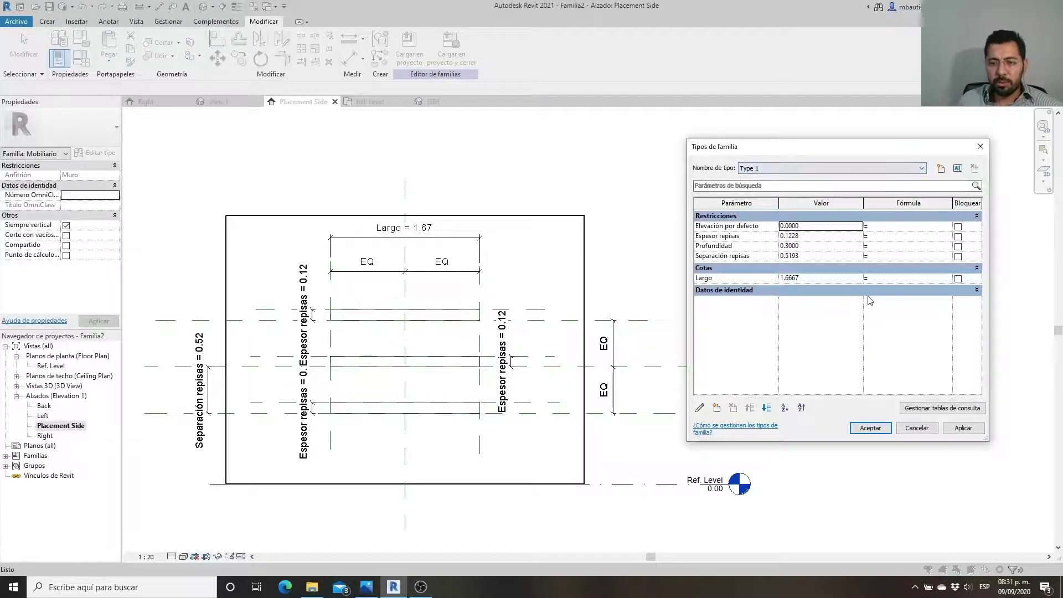
left_click(732, 279)
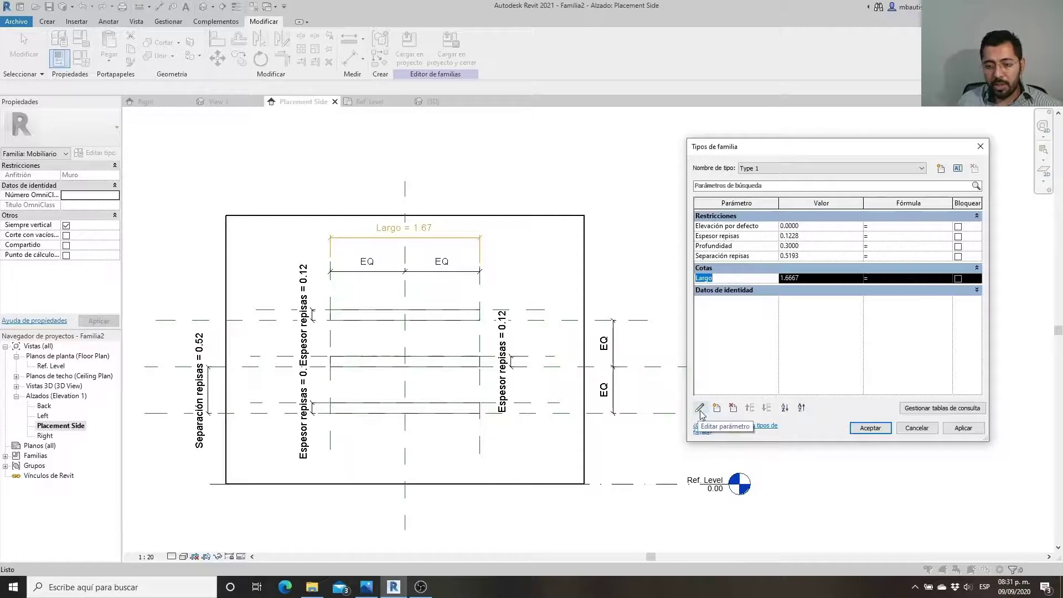
left_click(700, 409)
left_click(470, 360)
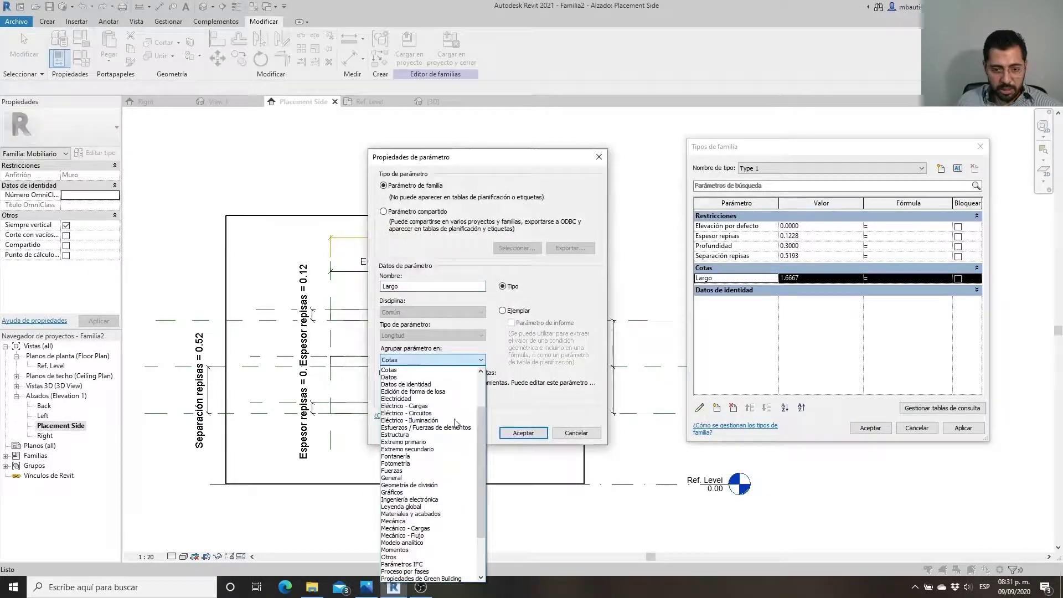
left_click(477, 472)
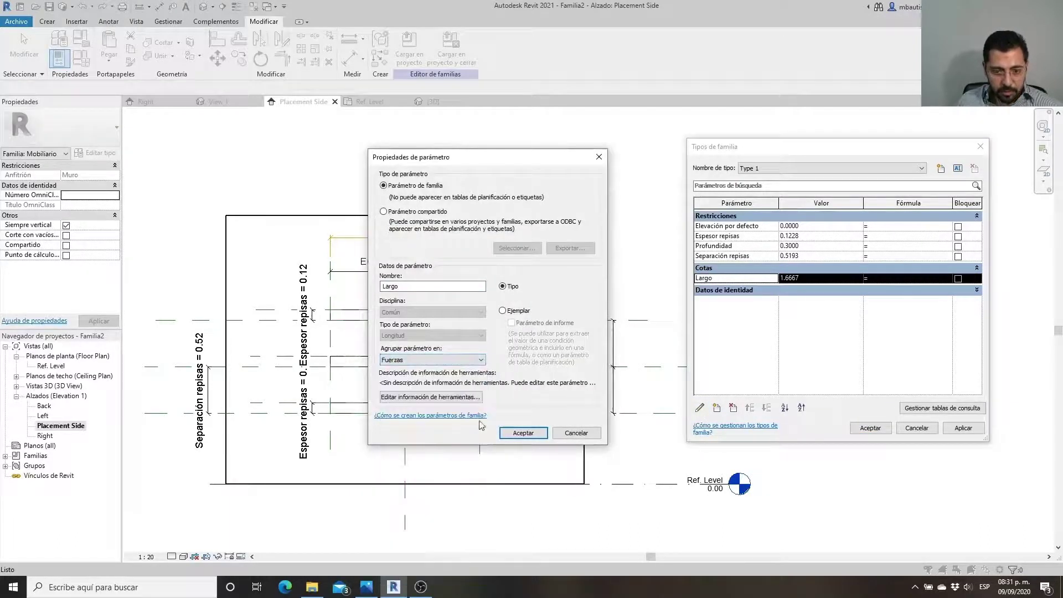
left_click(454, 362)
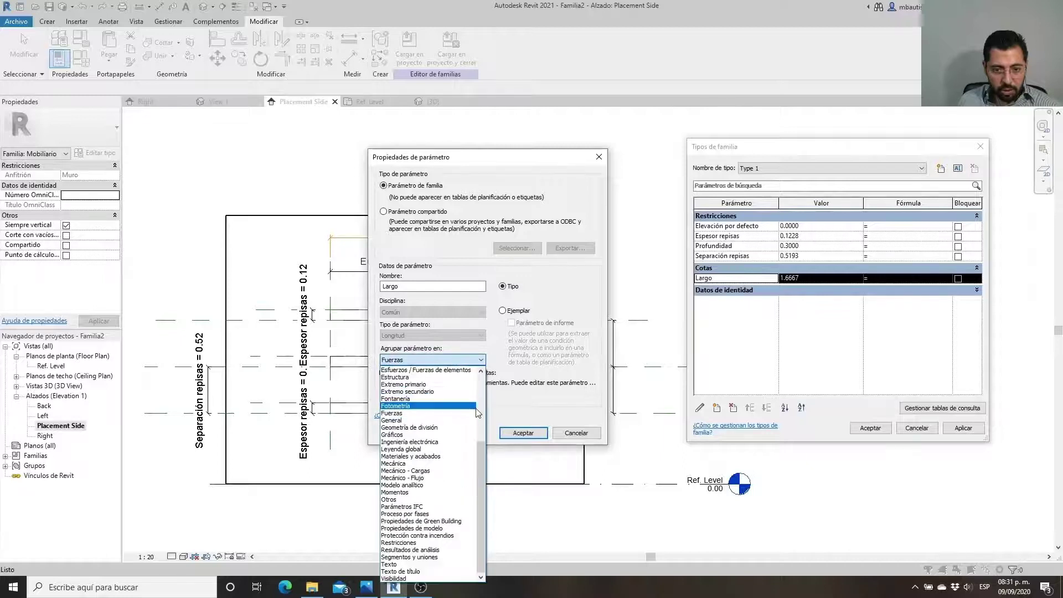
left_click(428, 544)
left_click(521, 435)
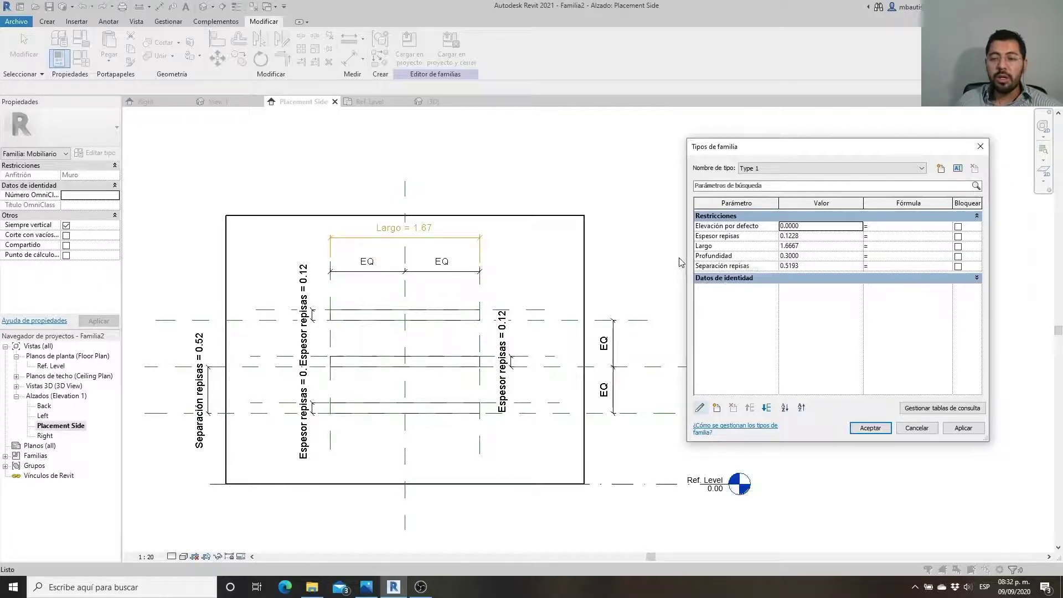
left_click(716, 227)
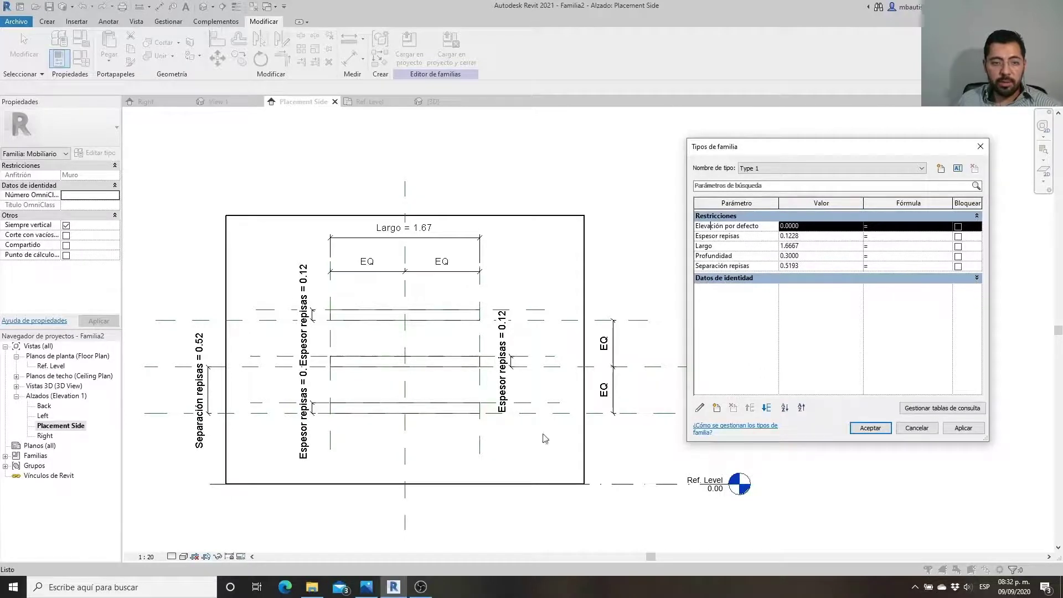
Set Espesor repisas to 0.025 and apply it
left_click(815, 237)
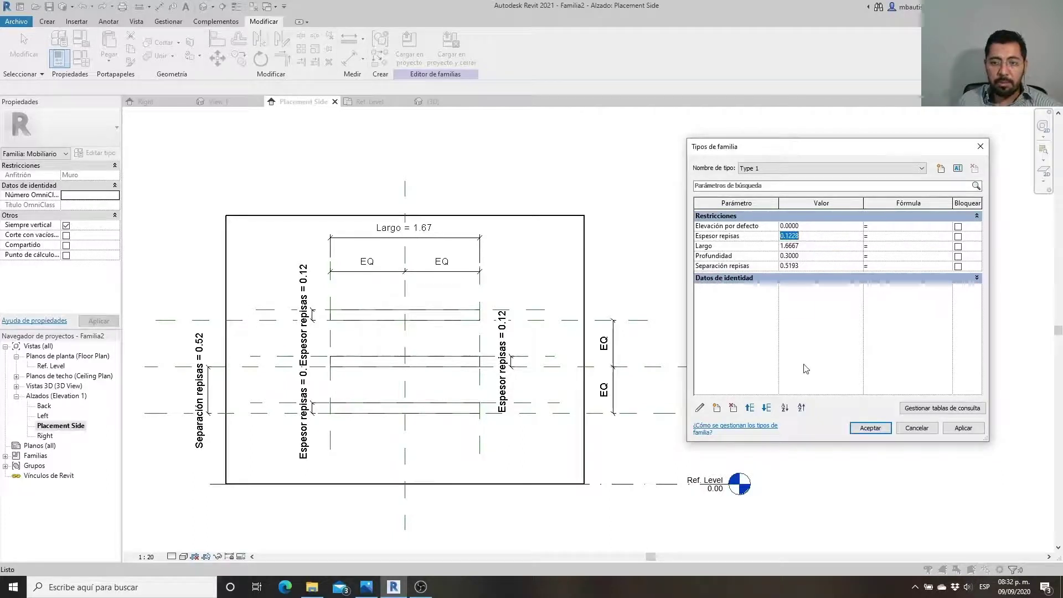
type(".25")
left_click(967, 429)
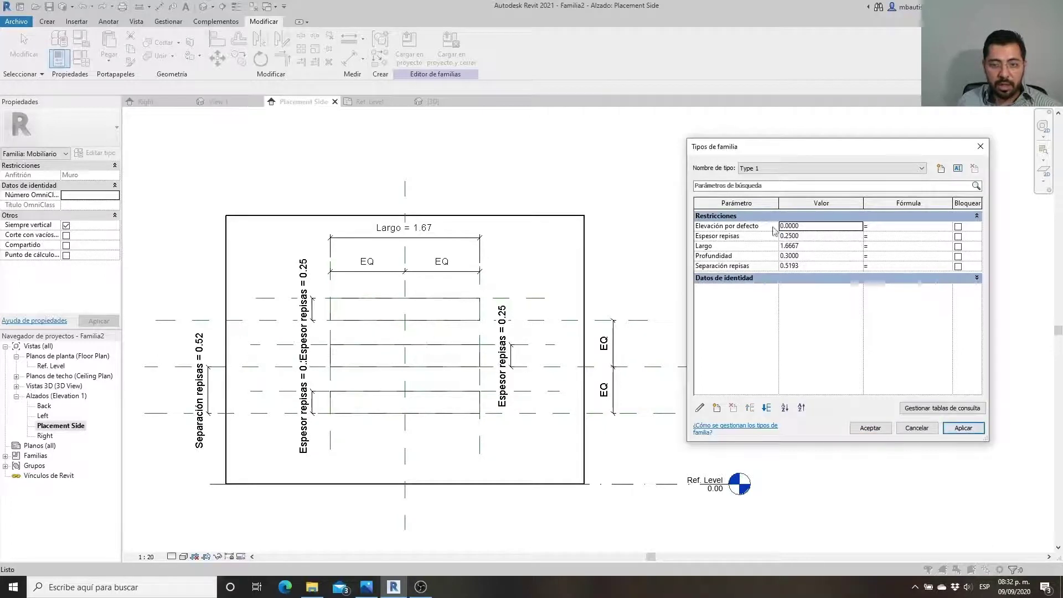
left_click(819, 235)
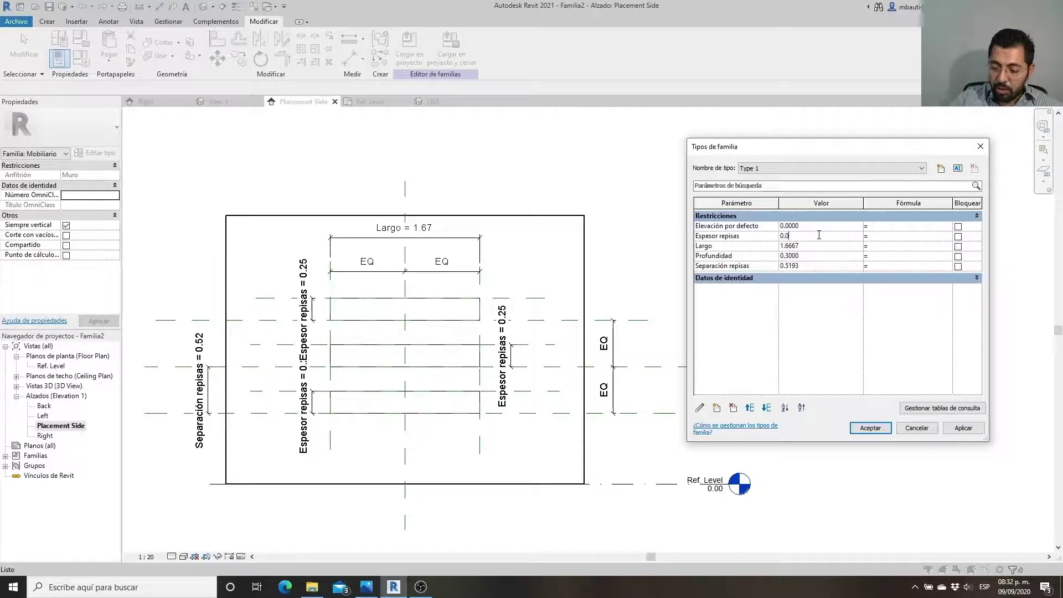
type("25")
left_click(964, 428)
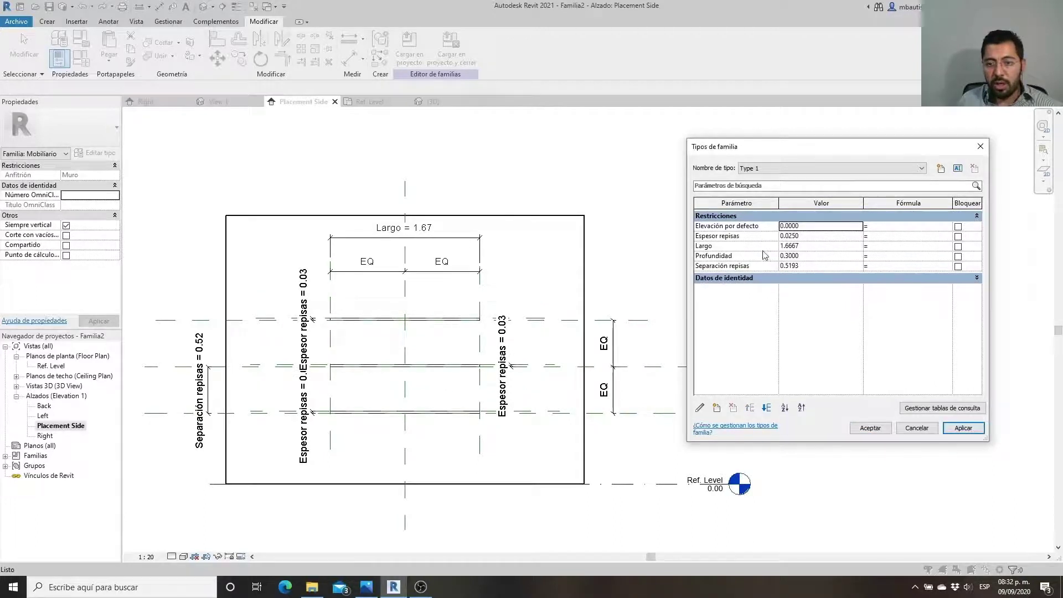
Set Largo to 1.20 and Separación repisas to 0.40, then close Family Types
left_click(798, 246)
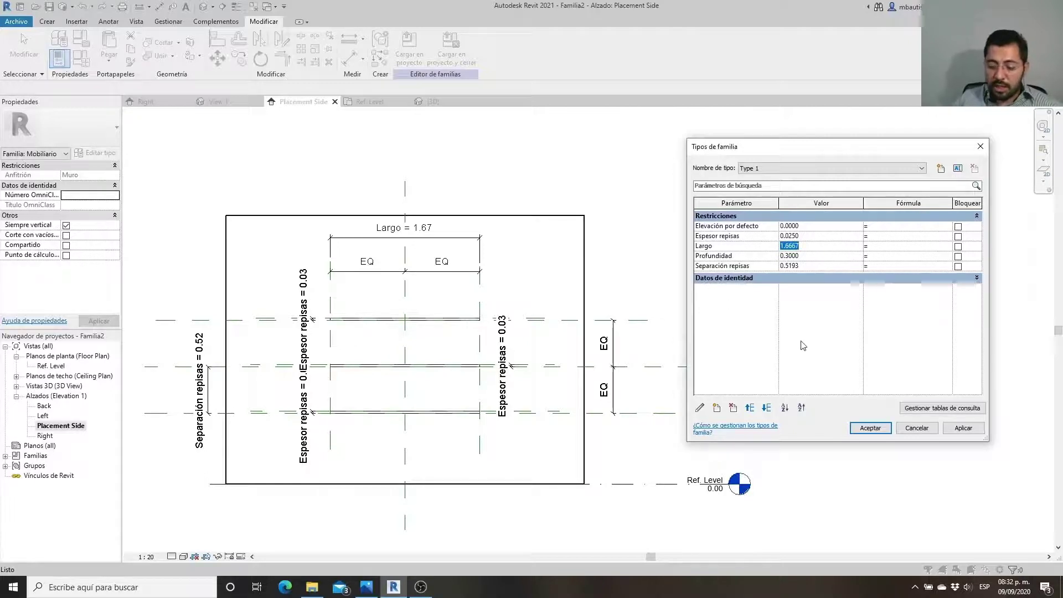
type("1.20")
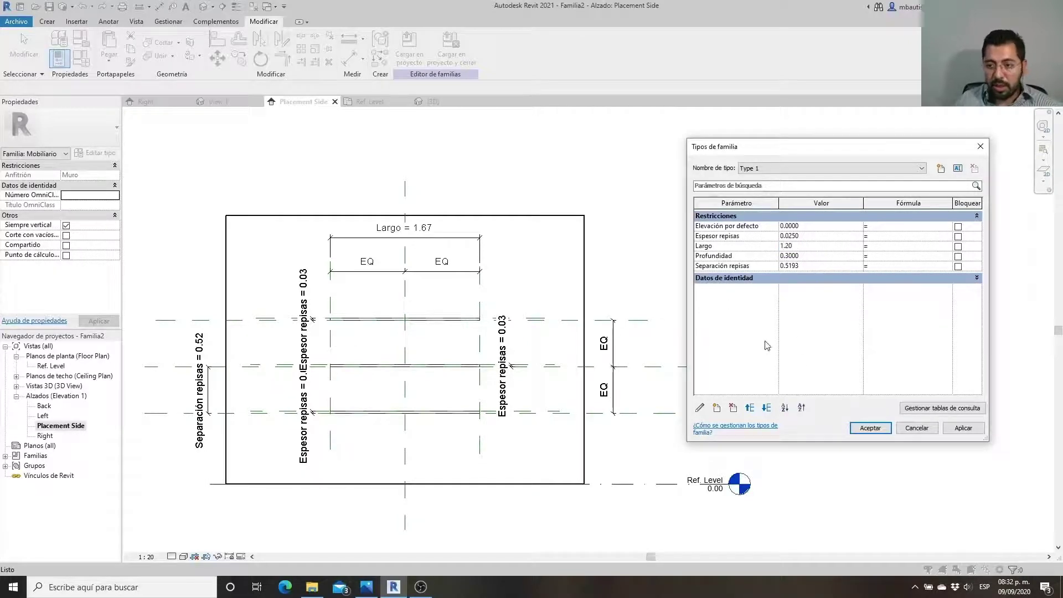
left_click(979, 429)
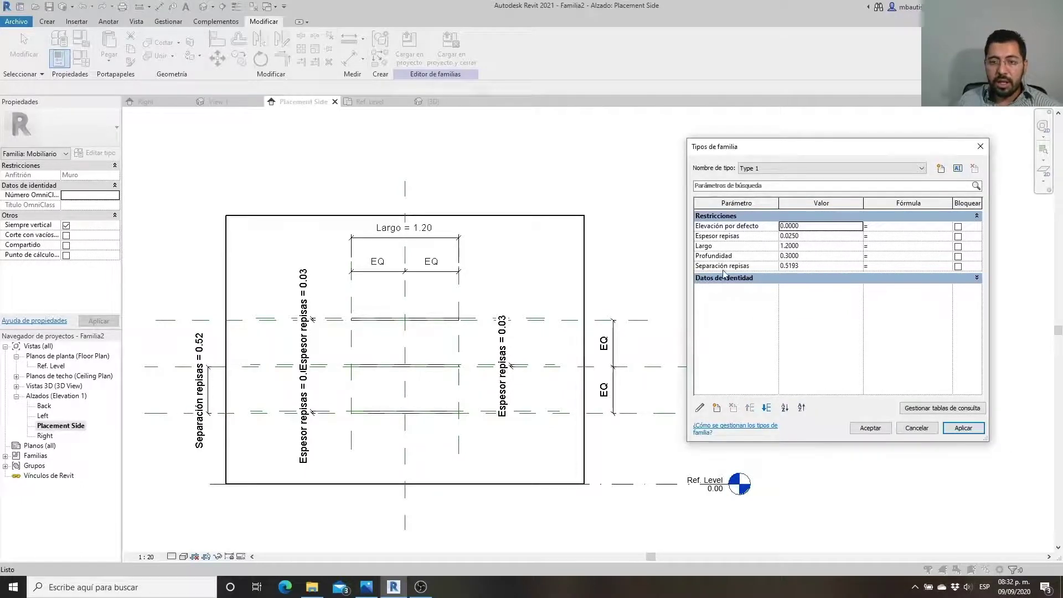
left_click(809, 266)
double_click(809, 266)
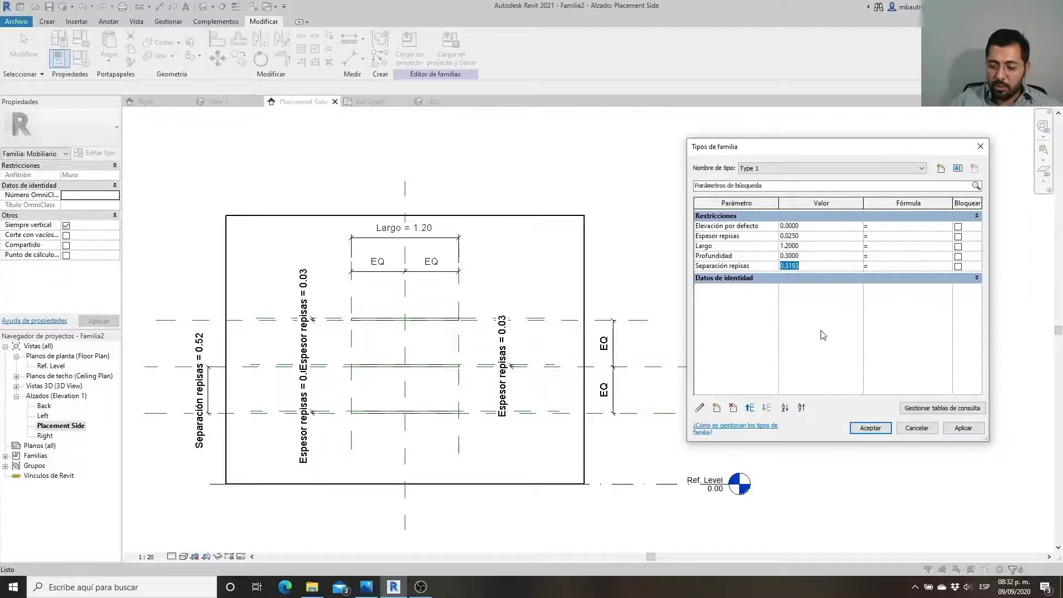
type(".40")
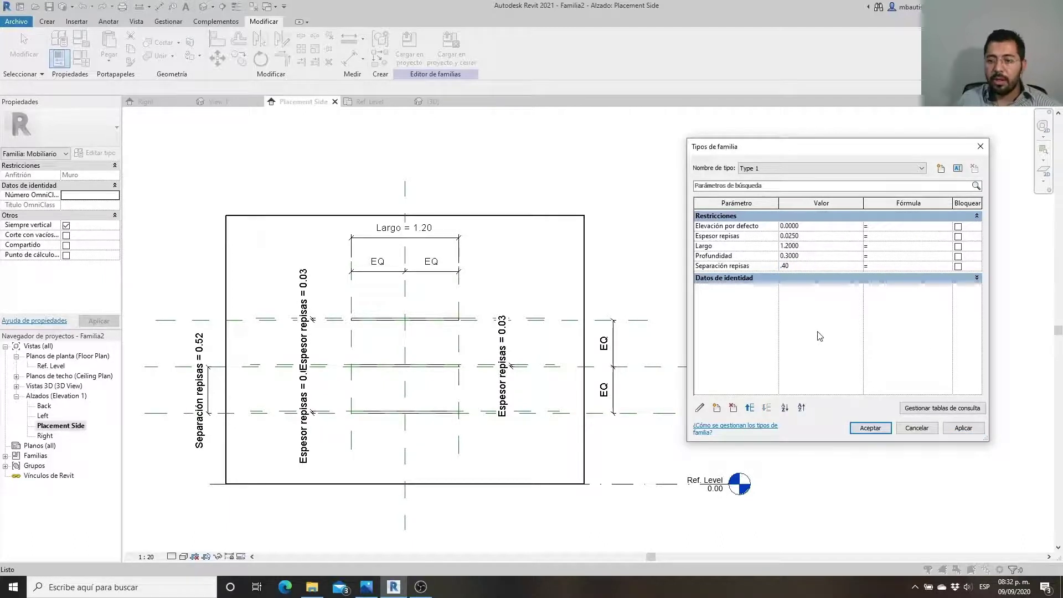
left_click(964, 428)
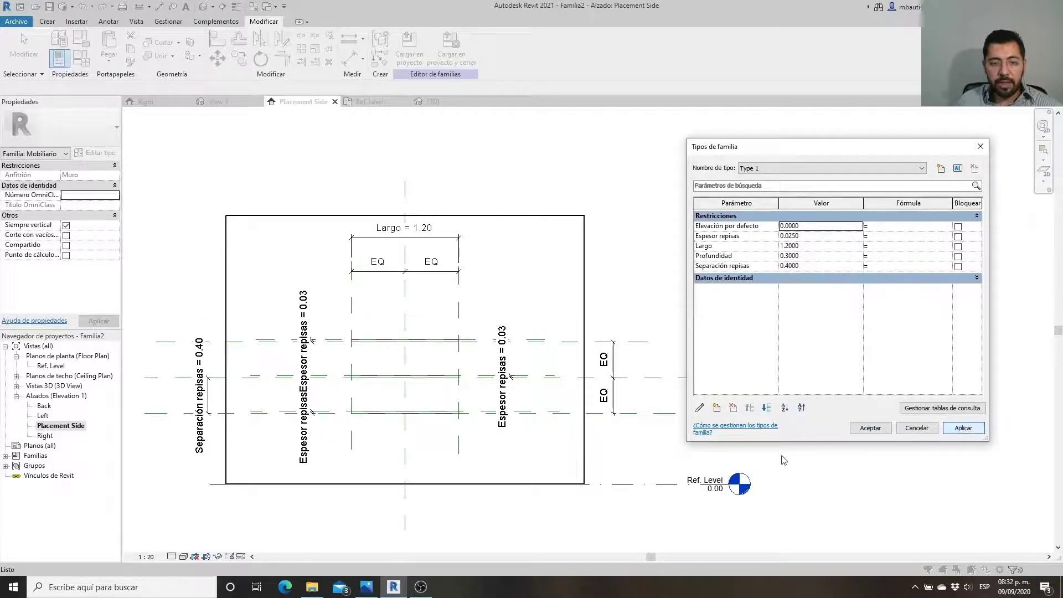
left_click(880, 430)
scroll(432, 507, "up", 4)
scroll(394, 494, "down", 1)
scroll(442, 501, "down", 1)
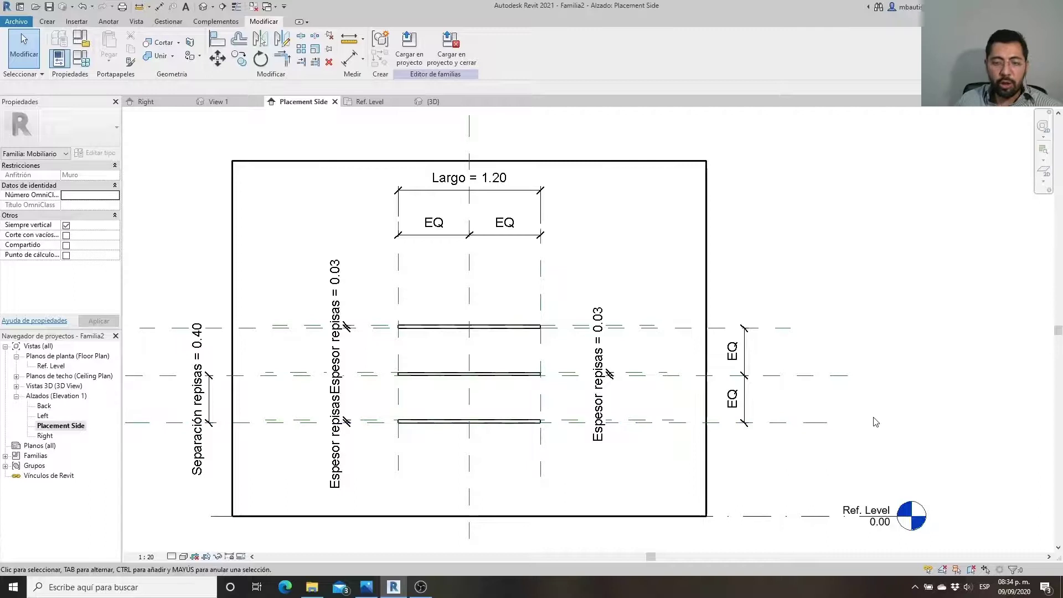
Create project Proyecto3 from the architectural template, then return to the family's 3D view at an oblique angle
left_click(18, 22)
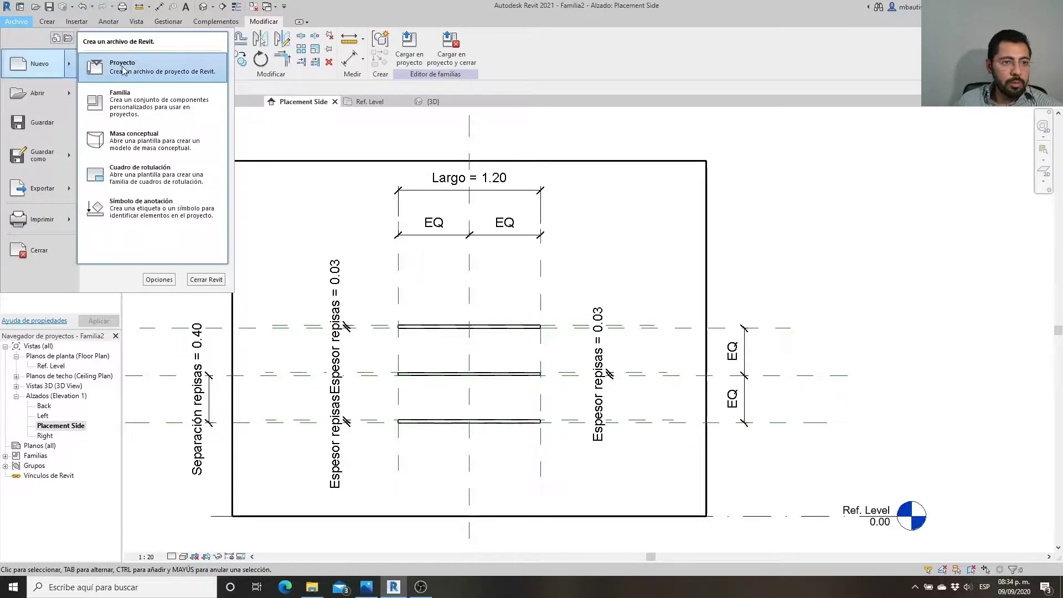
left_click(123, 69)
left_click(562, 270)
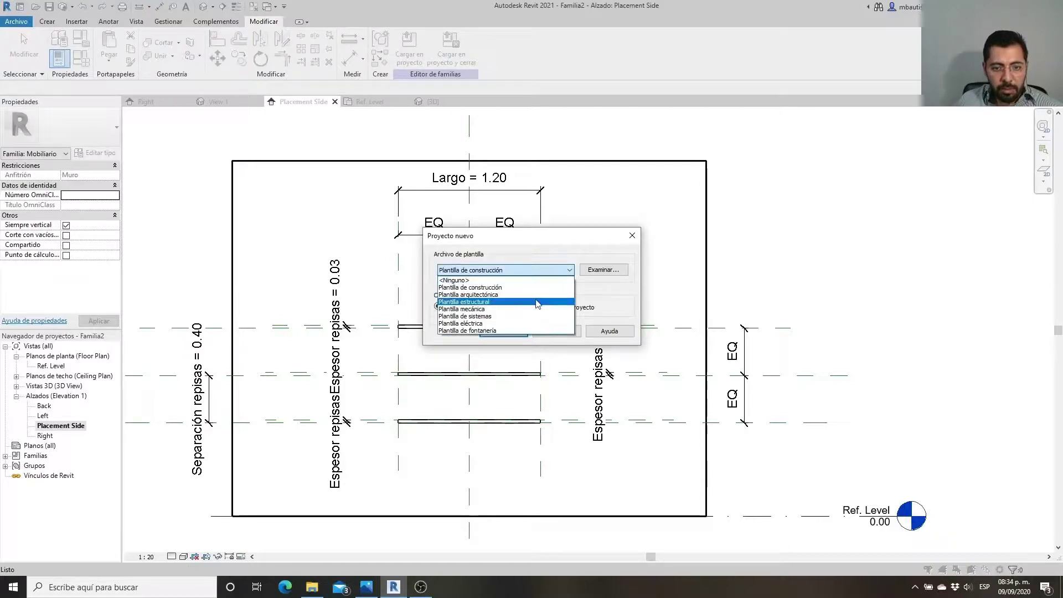
left_click(534, 300)
left_click(515, 331)
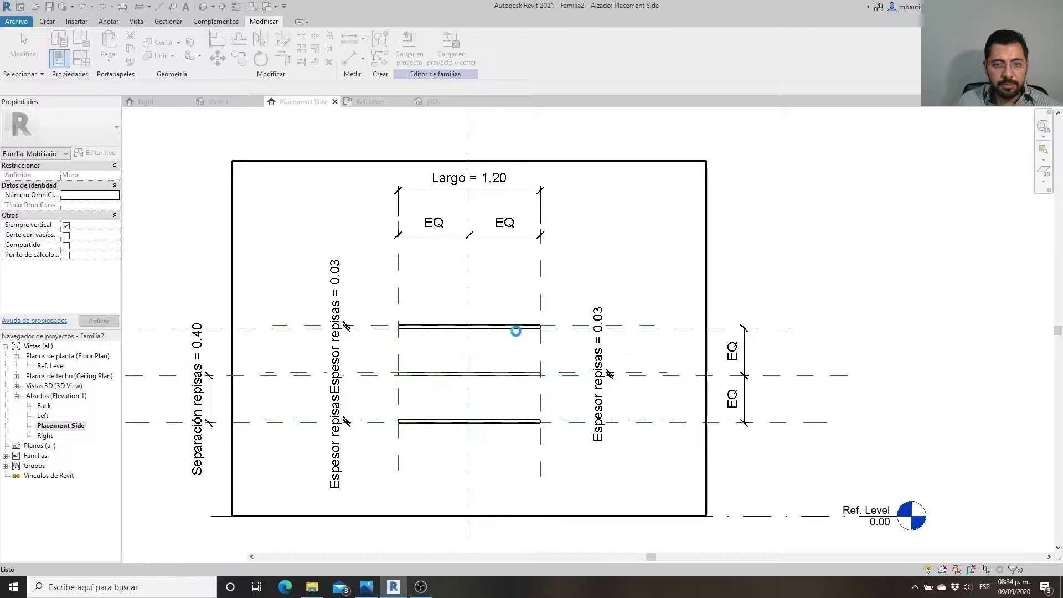
left_click(424, 101)
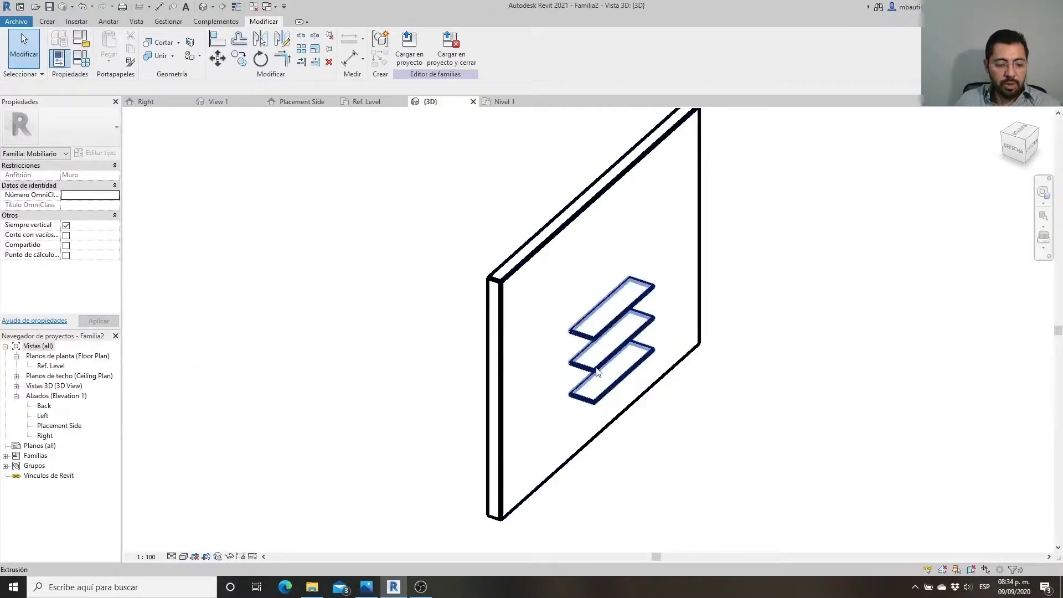
middle_click_drag(598, 372, 287, 214, "shift")
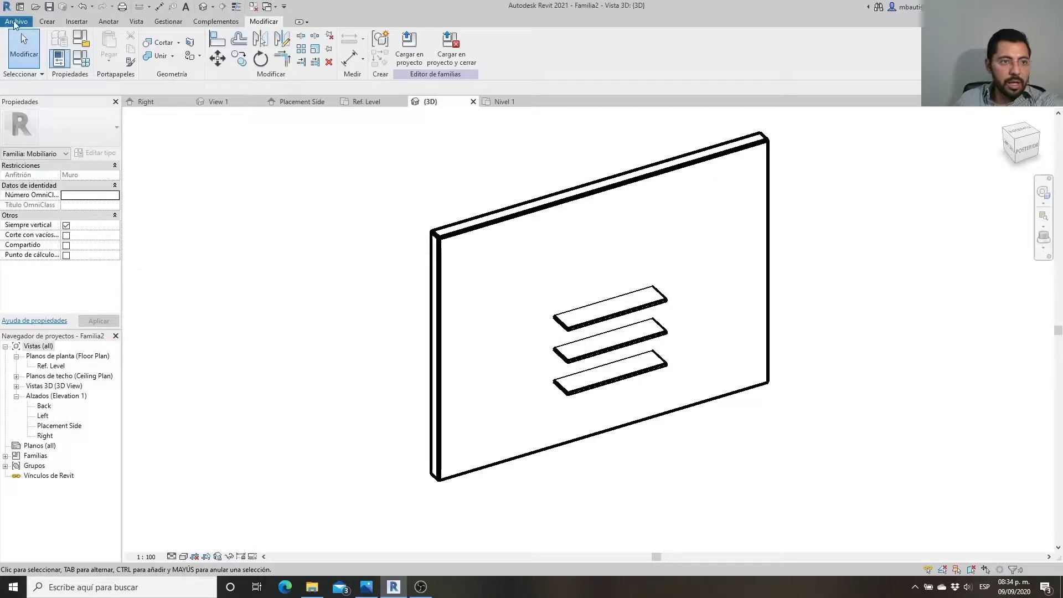
Save the shelf family to the desktop as Repisas.rfa
left_click(15, 24)
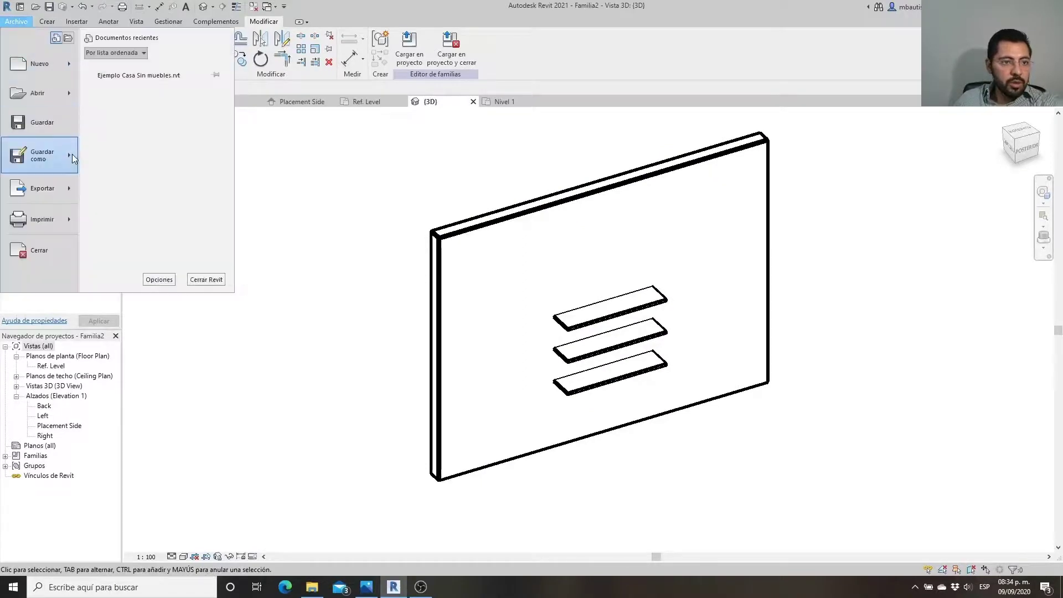
mouse_move(40, 155)
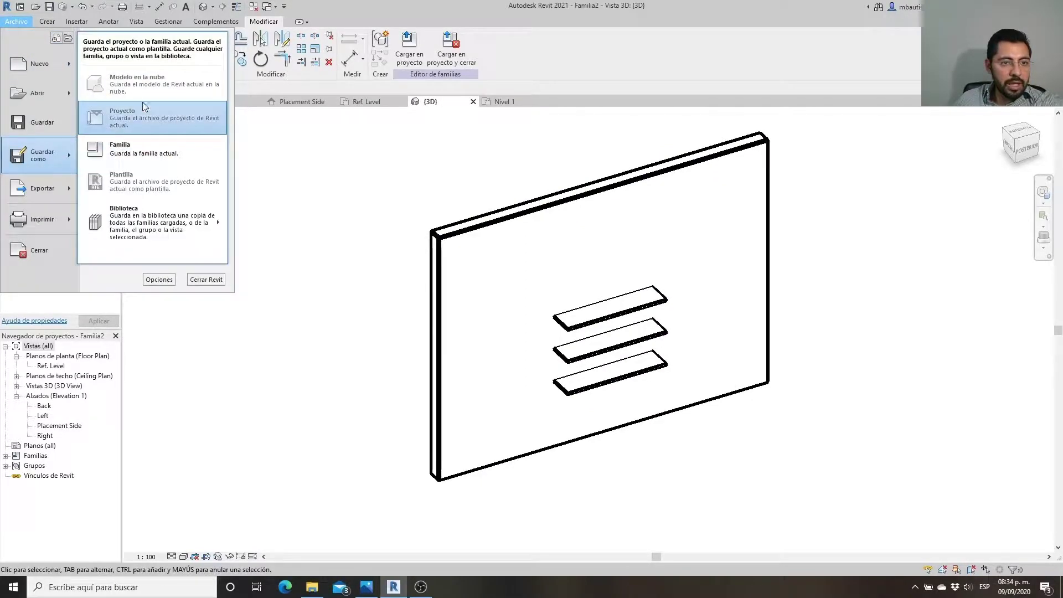
left_click(143, 150)
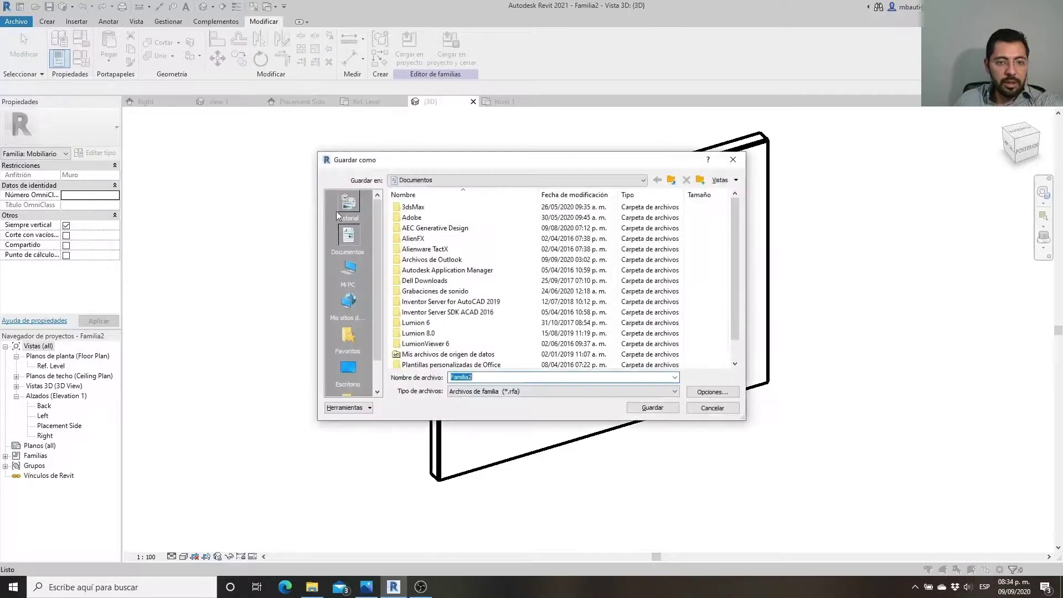
left_click(349, 368)
type("Repis")
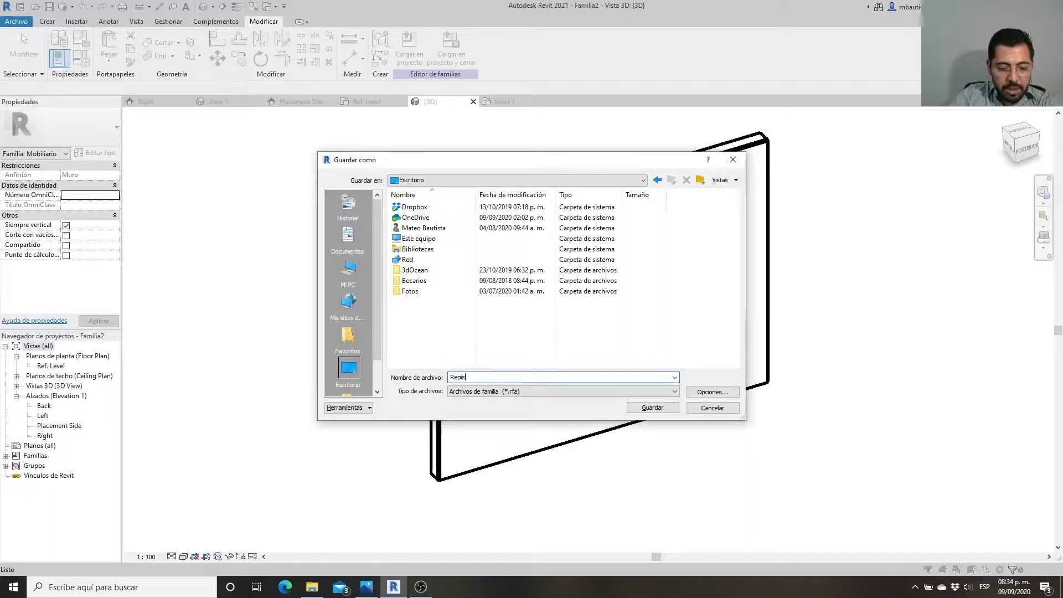
type("as")
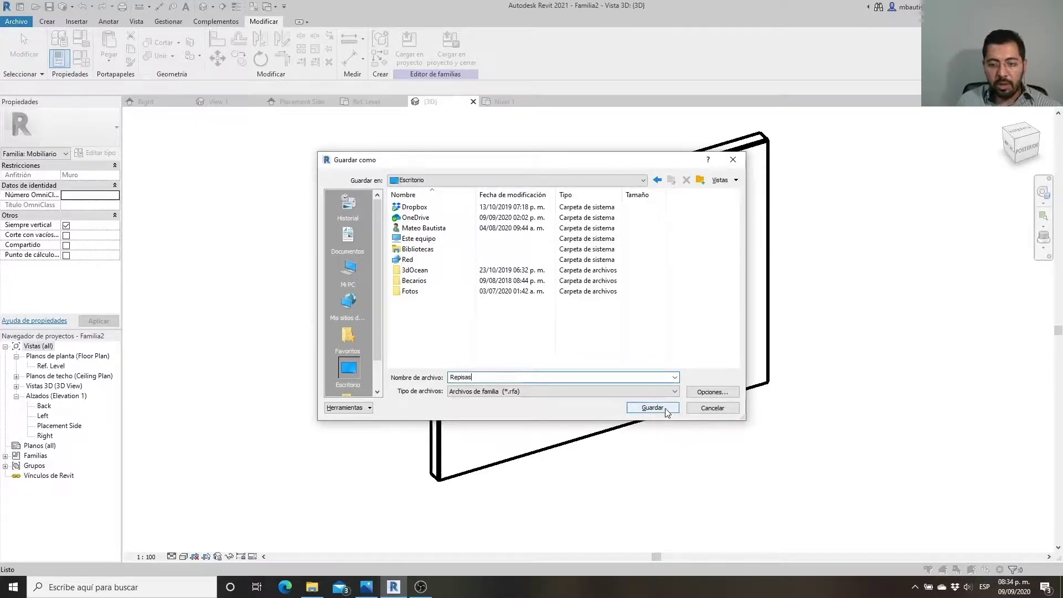
left_click(664, 410)
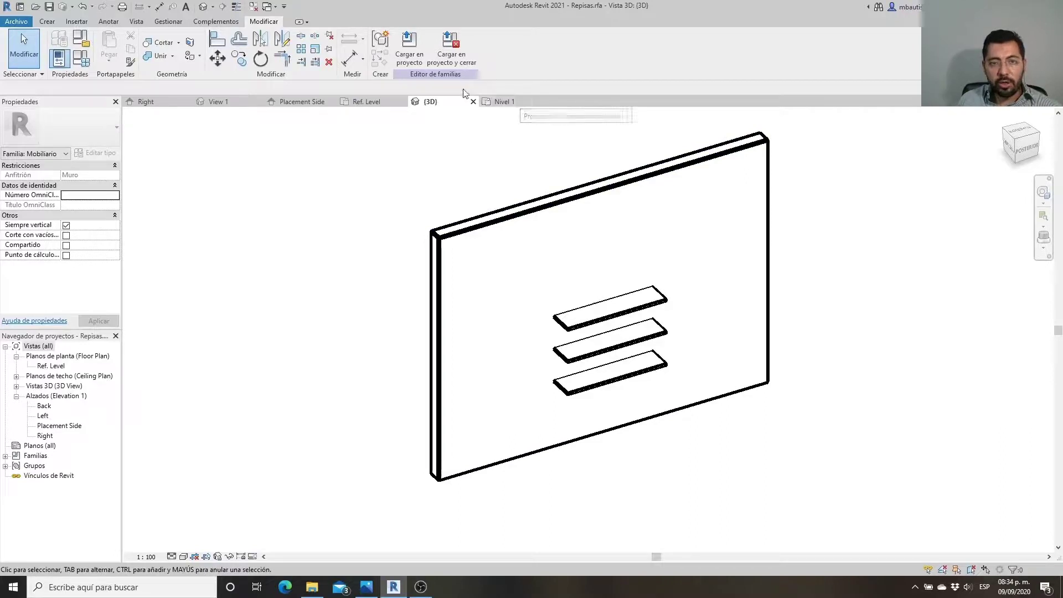
Load the Repisas family into Proyecto3 and draw a 2.30 m Por defecto - 10 cm wall
left_click(410, 58)
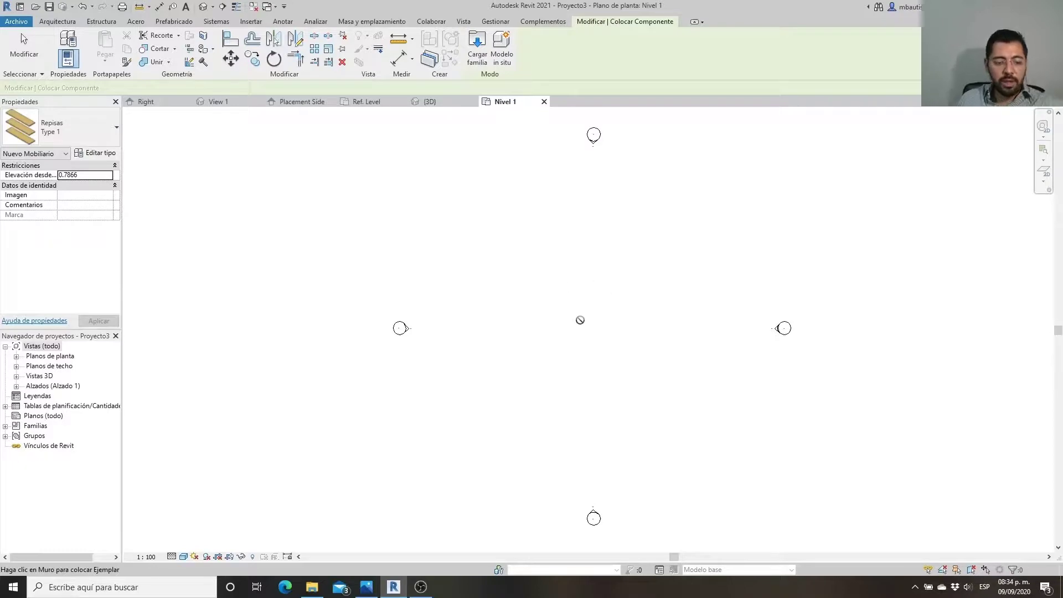
key("Escape")
key("Escape")
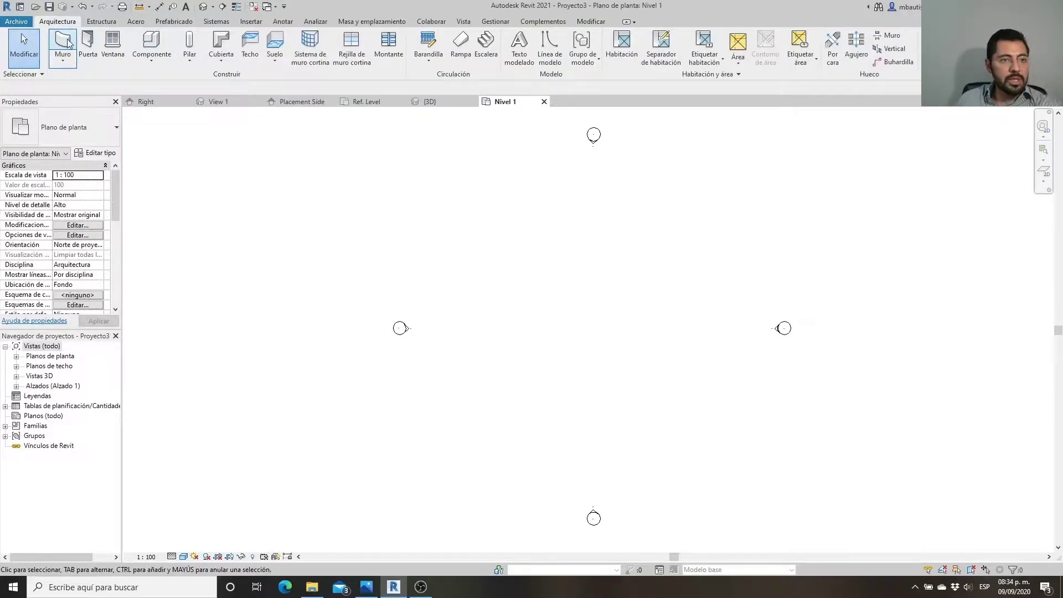
left_click(69, 44)
left_click(102, 136)
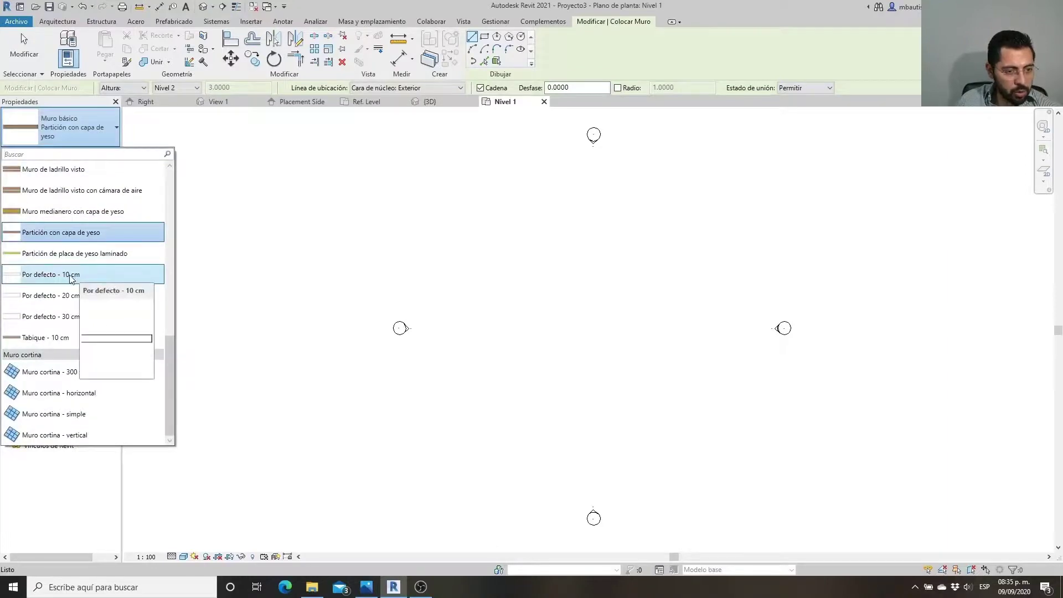
left_click(81, 277)
left_click(558, 312)
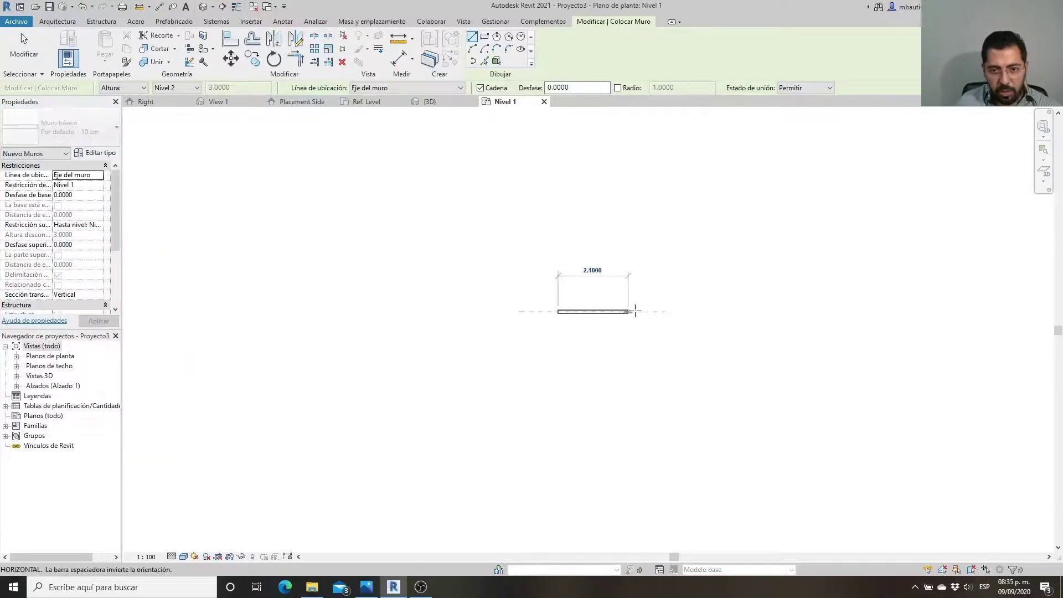
scroll(636, 312, "up", 3)
left_click(636, 312)
key("Escape")
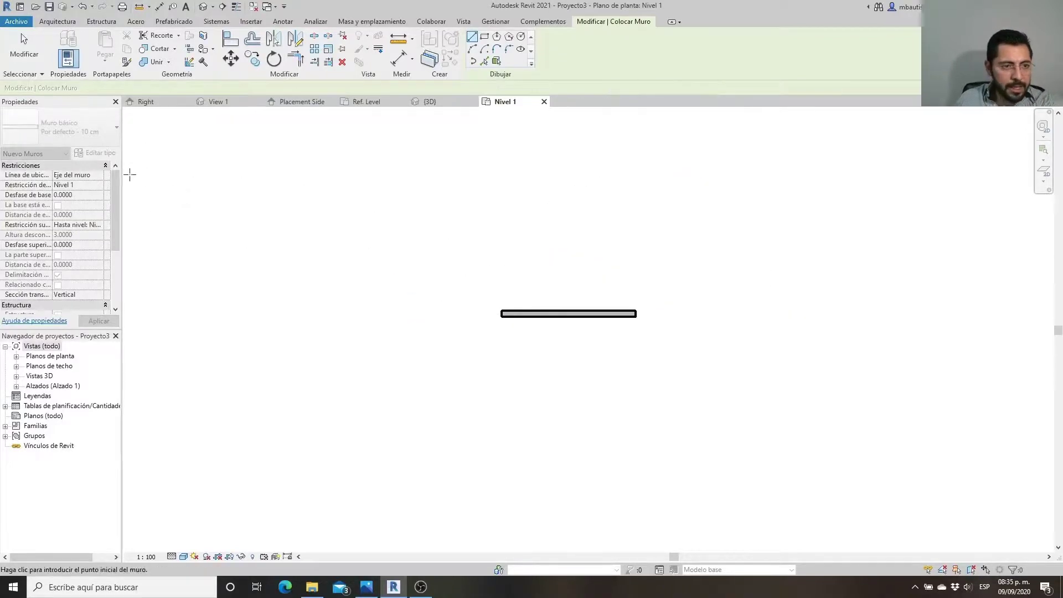
Draw a Muro básico Por defecto - 30 cm wall to the right of the first wall
left_click(83, 129)
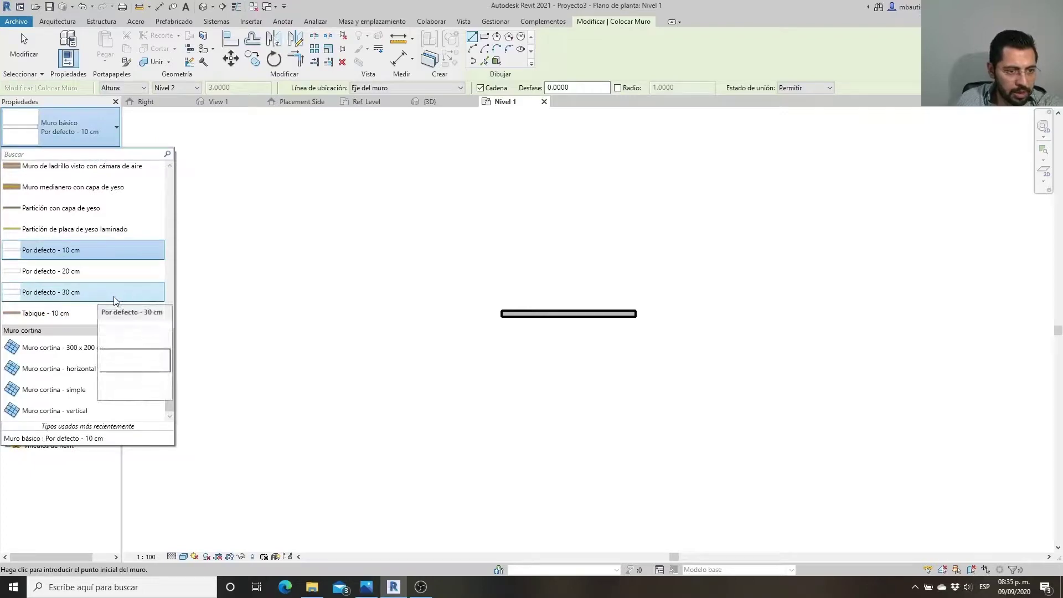
left_click(123, 300)
left_click(713, 314)
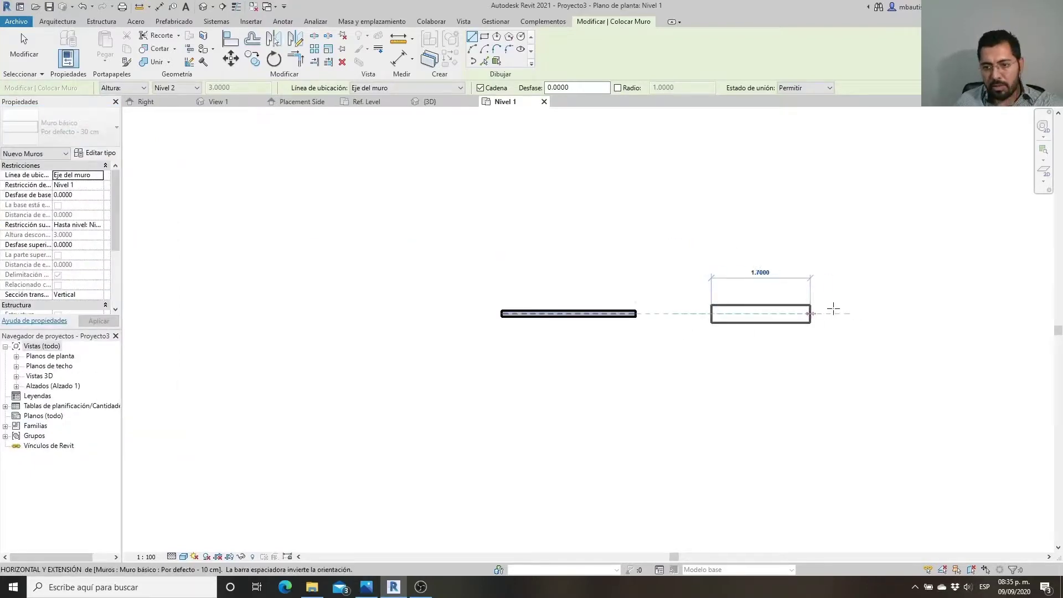
left_click(881, 315)
key("Escape")
key("Escape")
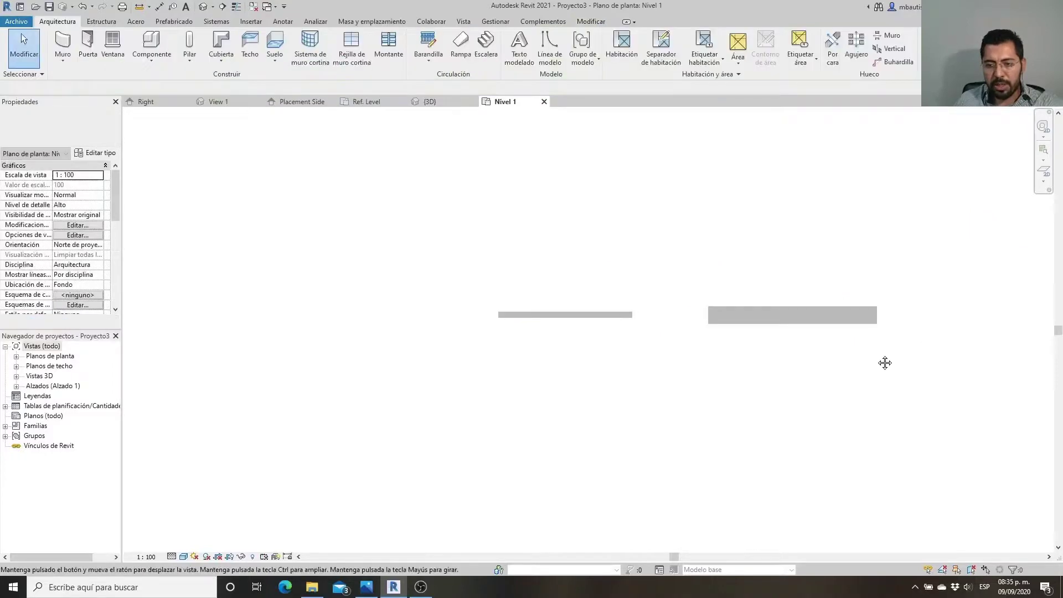
Place a Repisas Type 1 shelf on the left wall and on the right wall
middle_click_drag(887, 364, 765, 375)
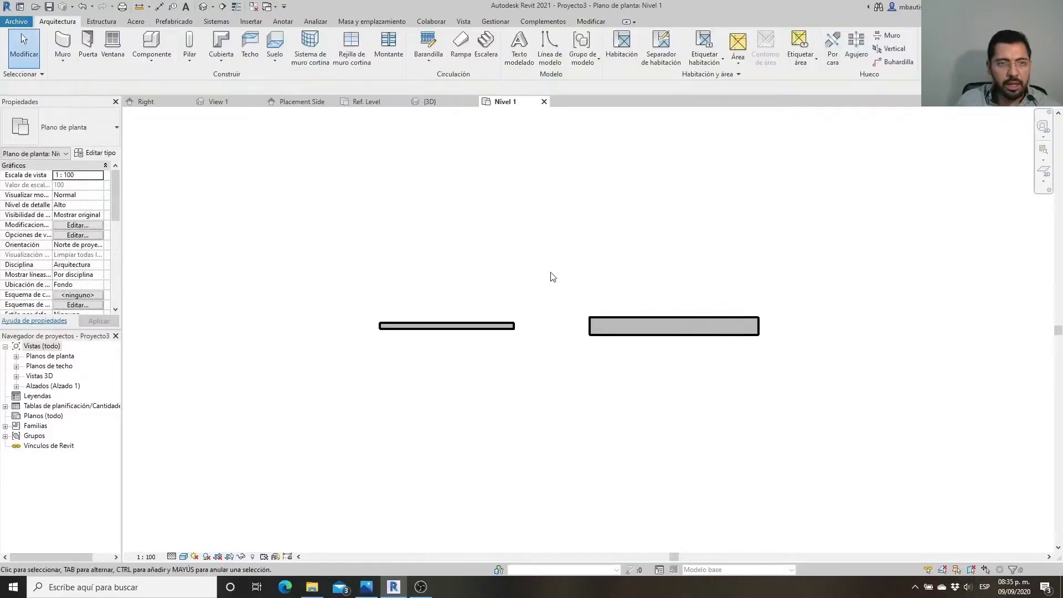
left_click(151, 44)
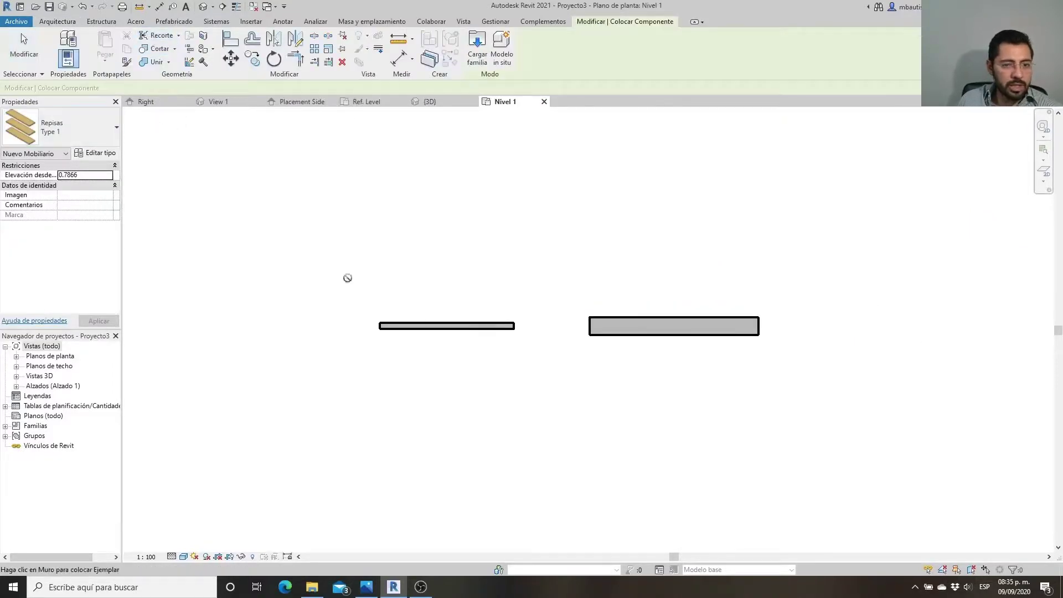
left_click(443, 331)
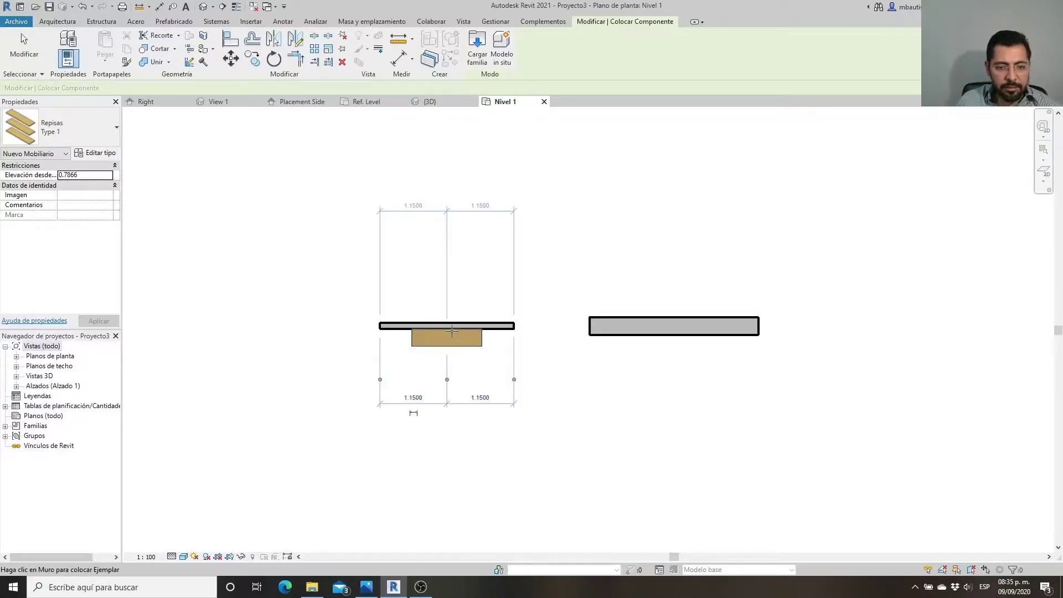
left_click(674, 339)
key("Escape")
key("Escape")
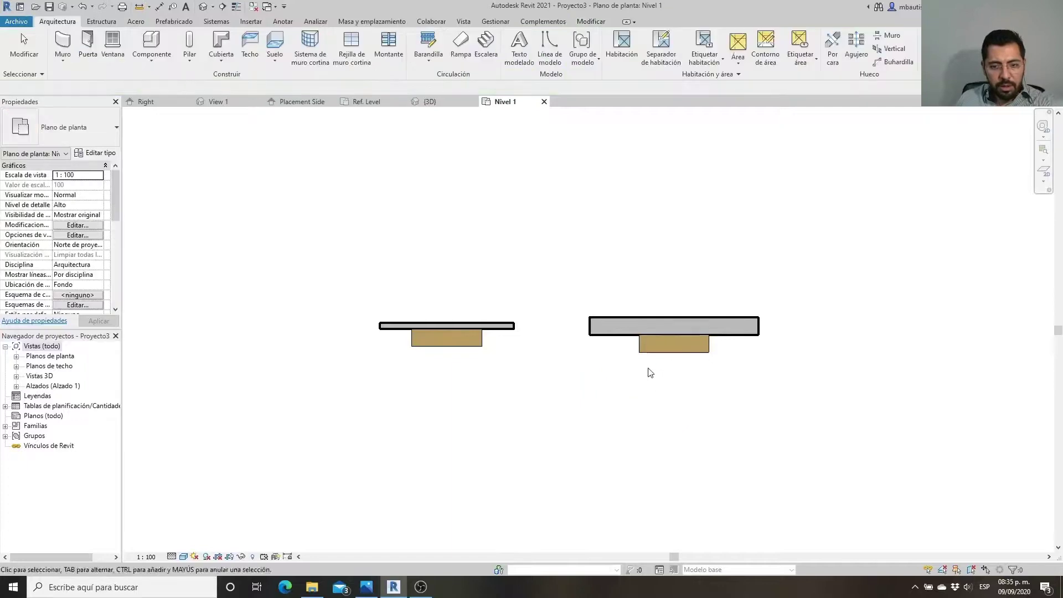
Select the right and left shelves in turn to check them, then clear the selection
scroll(646, 344, "up", 3)
left_click(649, 357)
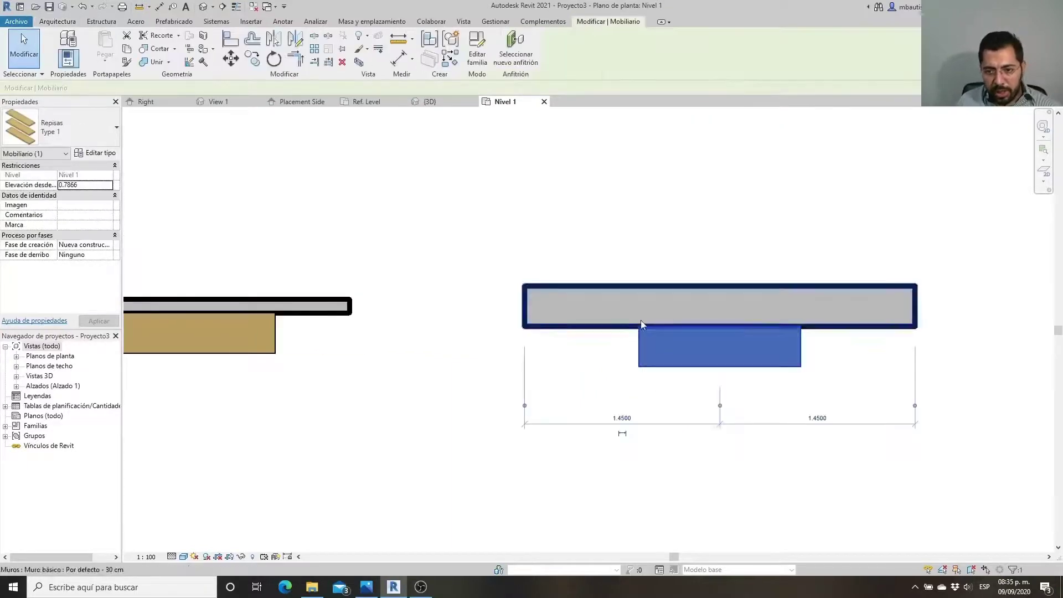
middle_click_drag(389, 353, 475, 348)
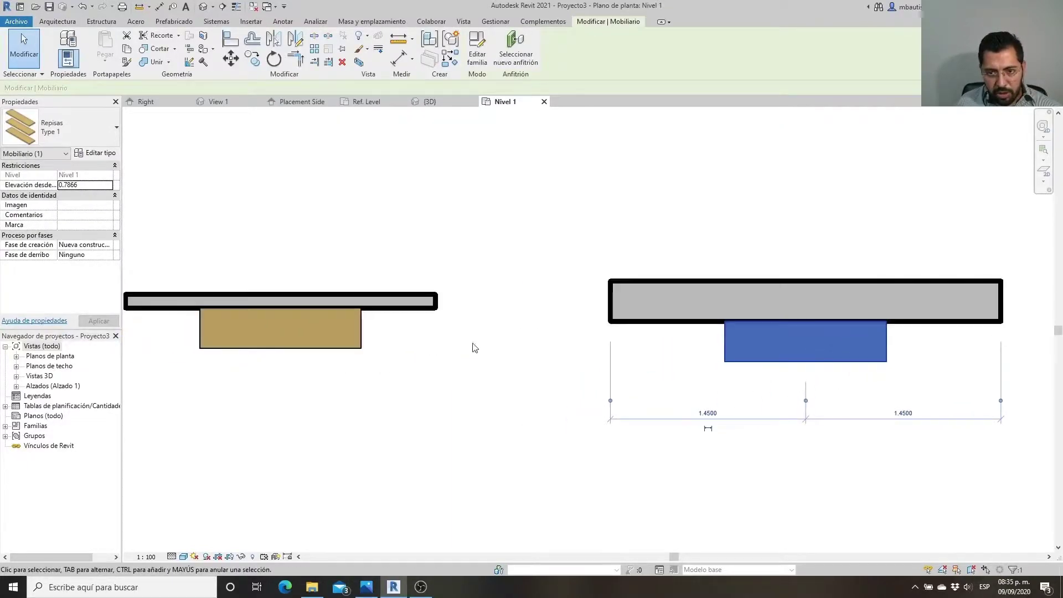
left_click(355, 335)
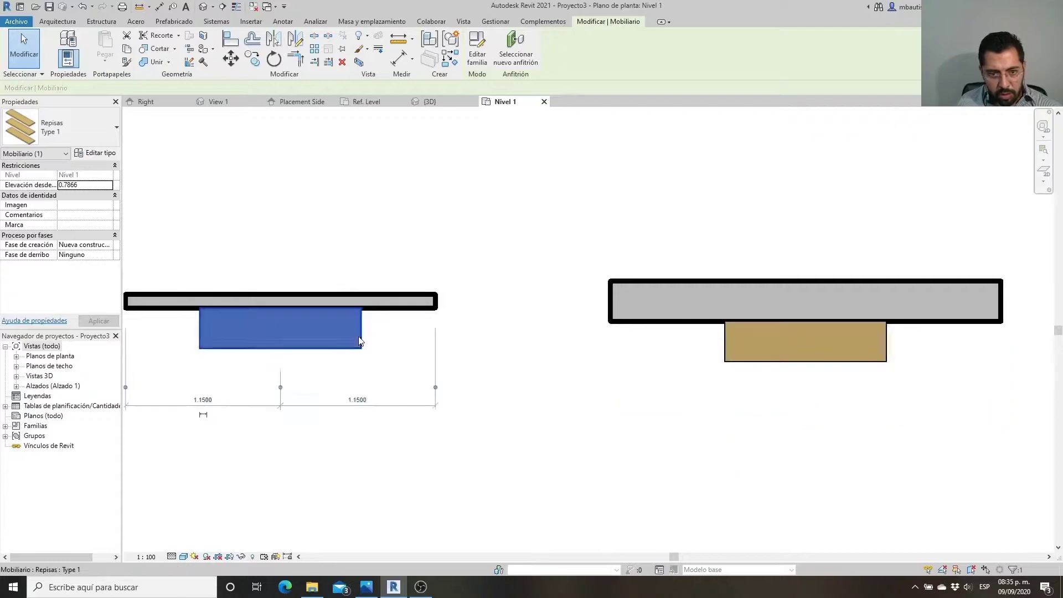
left_click(571, 406)
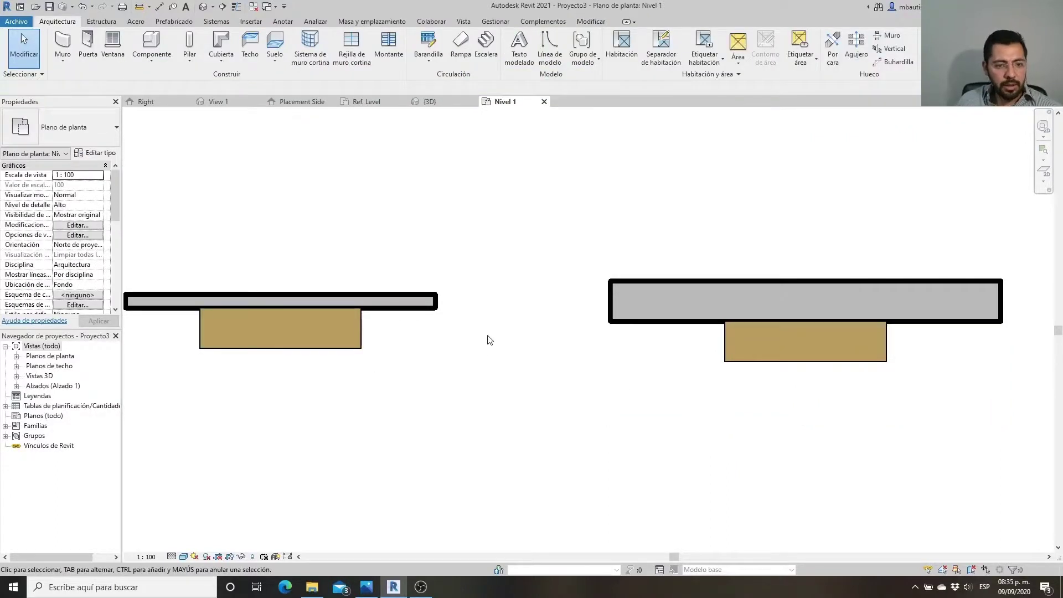
In the 3D view facing both walls, set the left wall's shelves to elevation 0
left_click(203, 6)
scroll(590, 333, "up", 4)
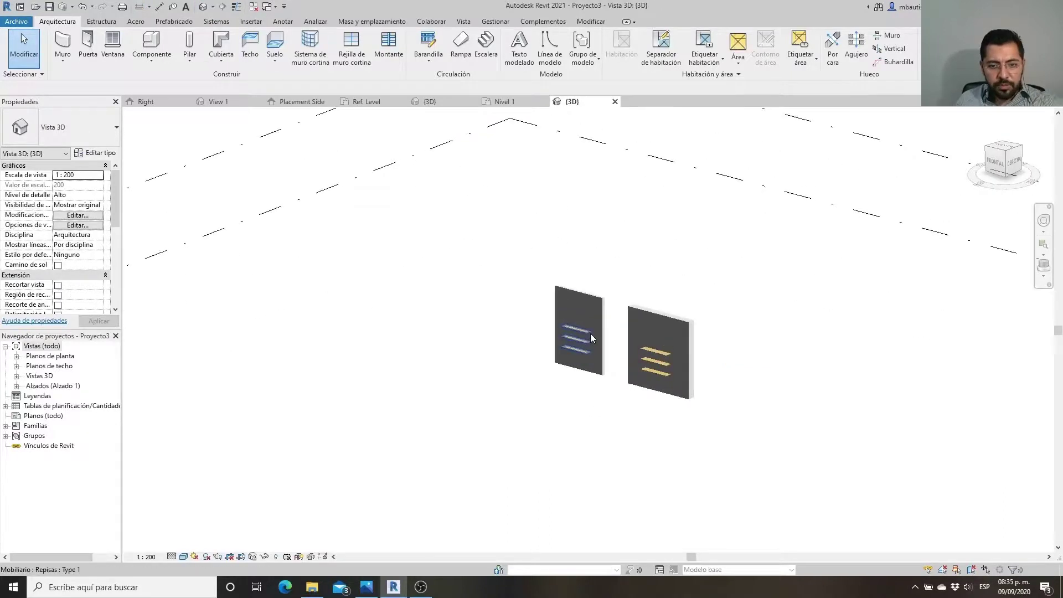
scroll(589, 354, "up", 4)
middle_click_drag(583, 380, 785, 401, "shift")
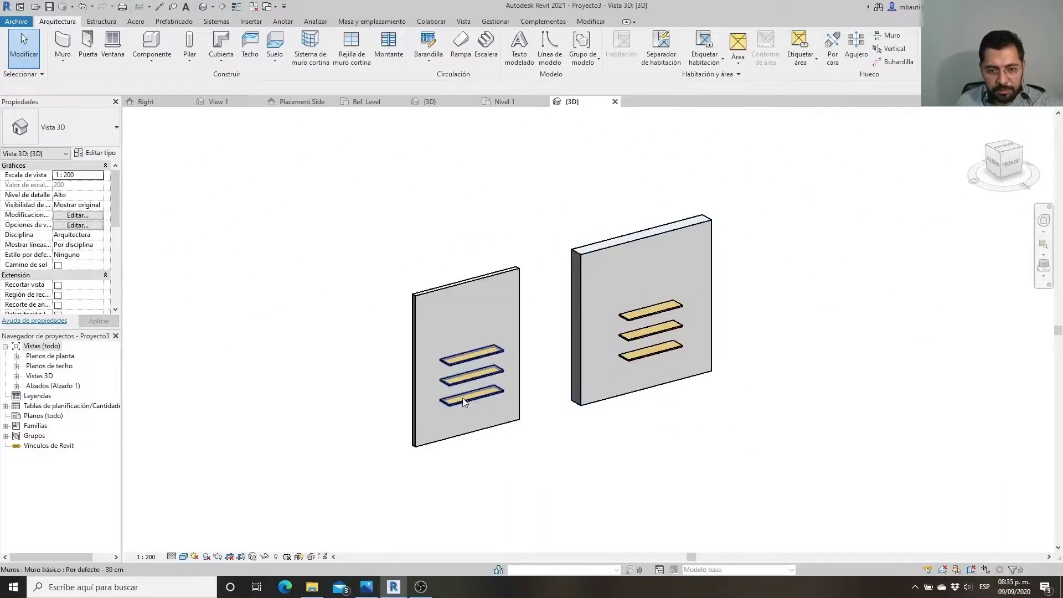
scroll(533, 414, "up", 5)
scroll(660, 337, "down", 1)
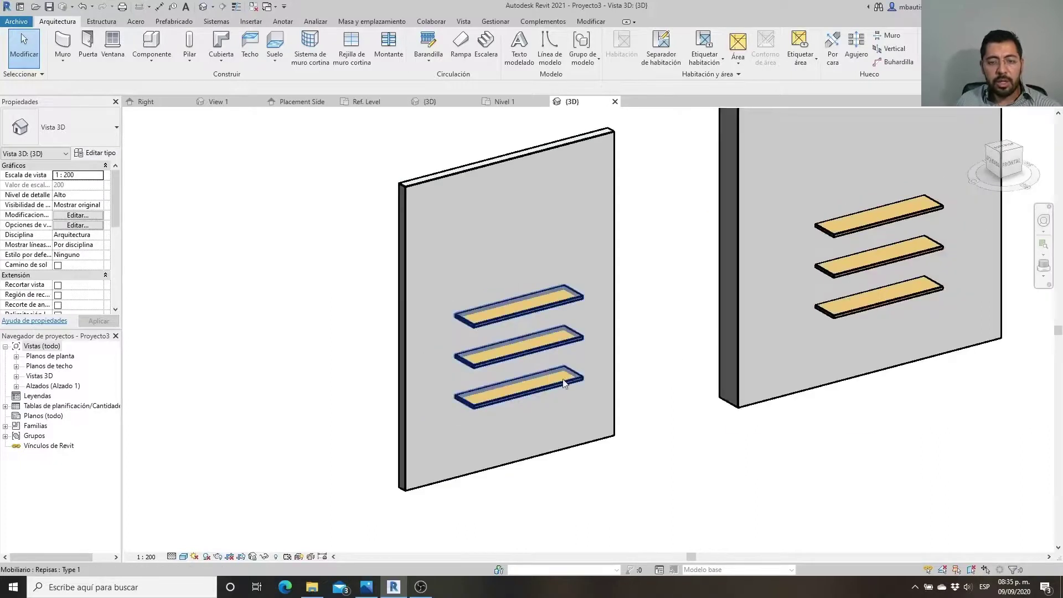
left_click(547, 388)
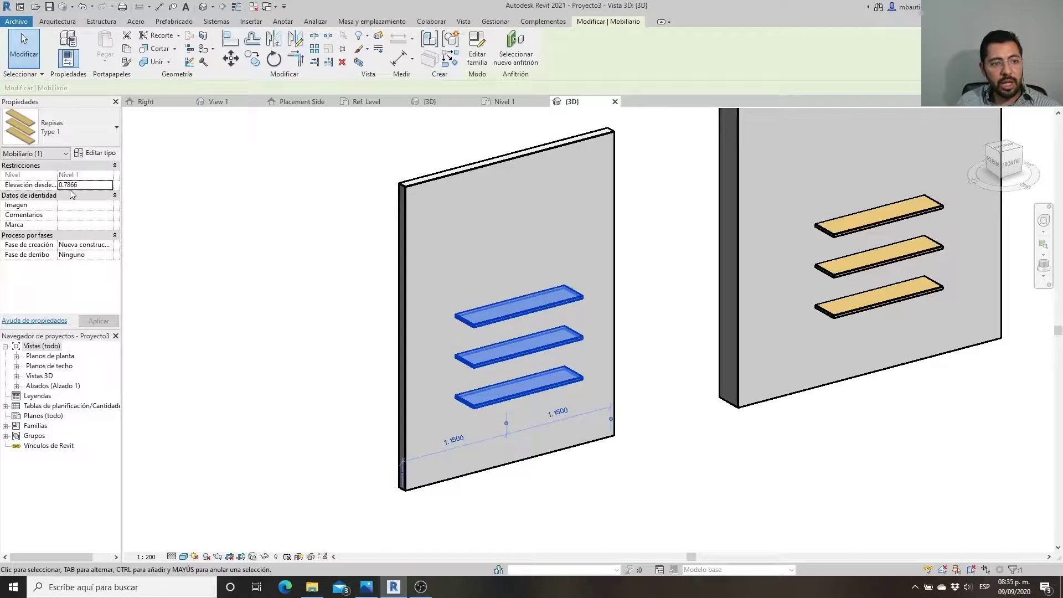
left_click(88, 185)
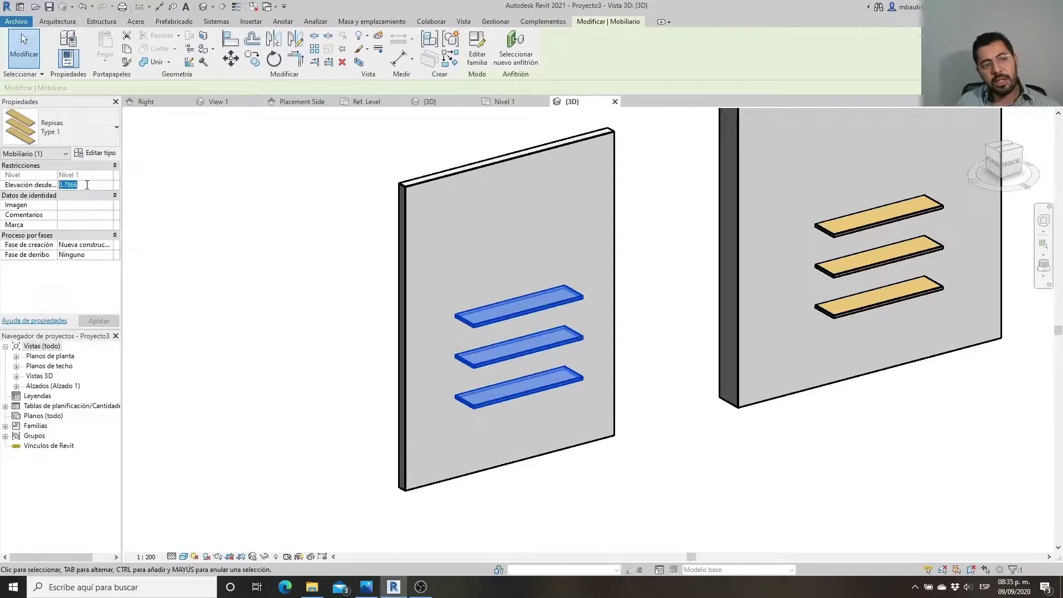
type("0")
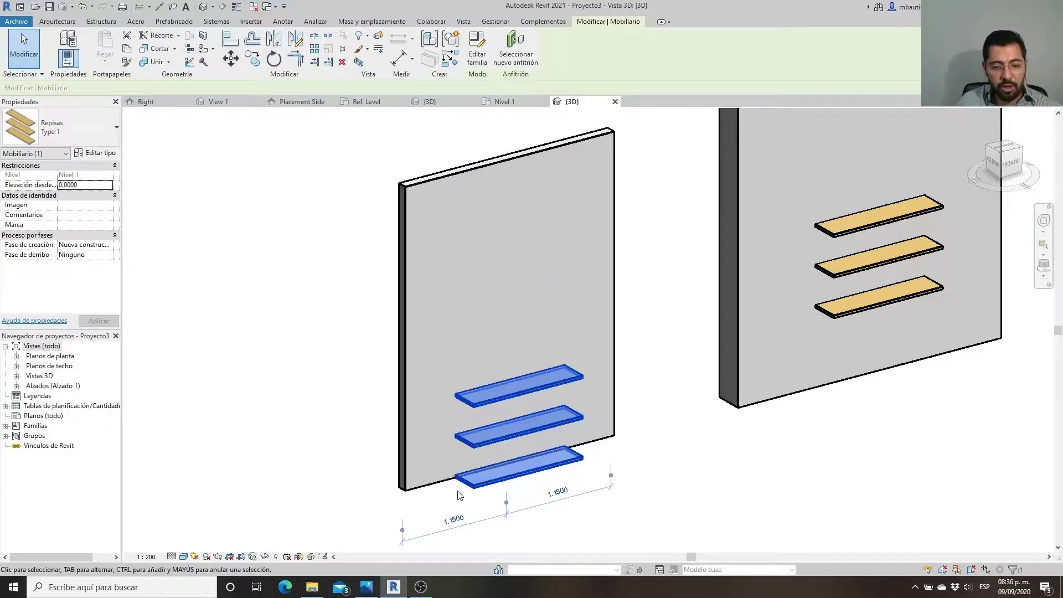
left_click(443, 501)
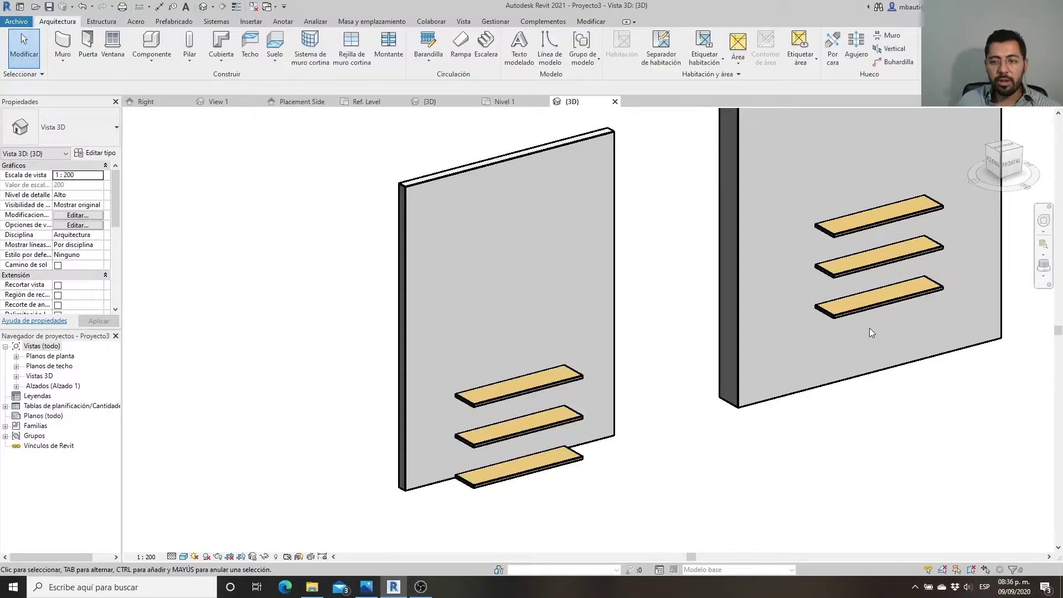
Raise the right wall's shelves to elevation 1.2
left_click(873, 309)
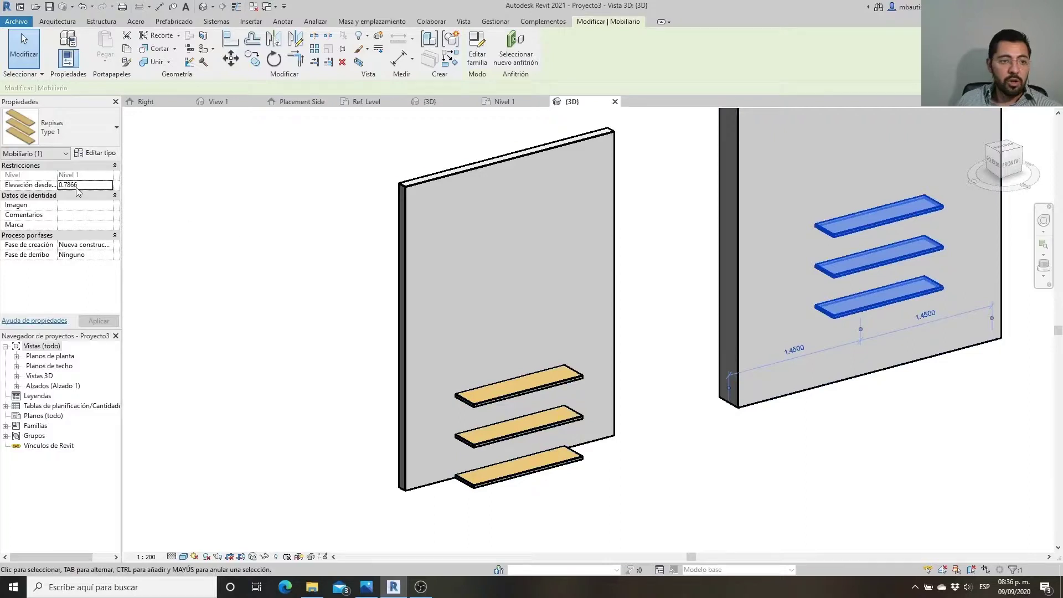
left_click(98, 185)
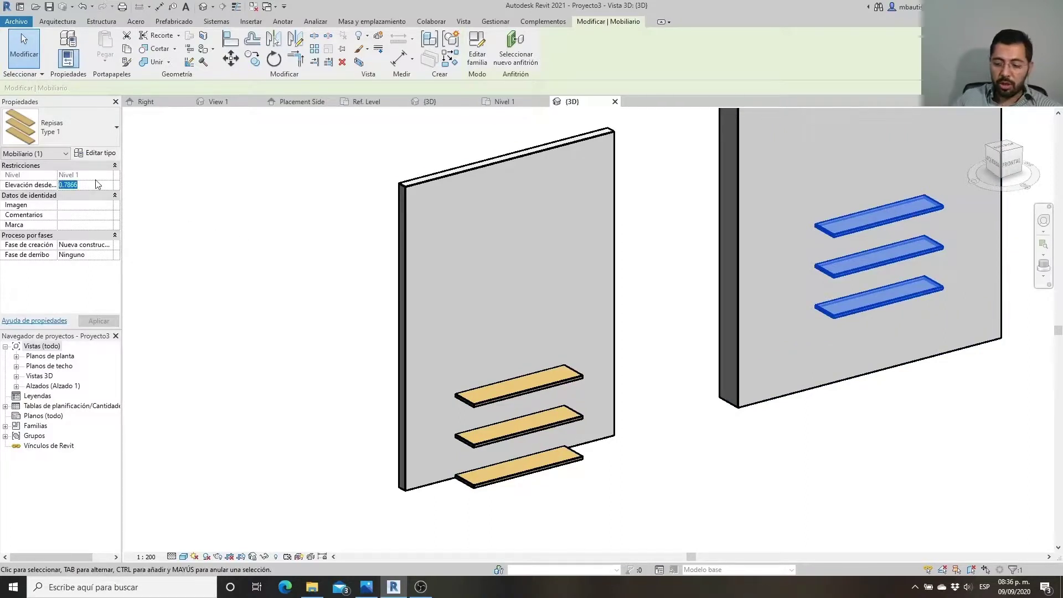
type("1.")
left_click(99, 321)
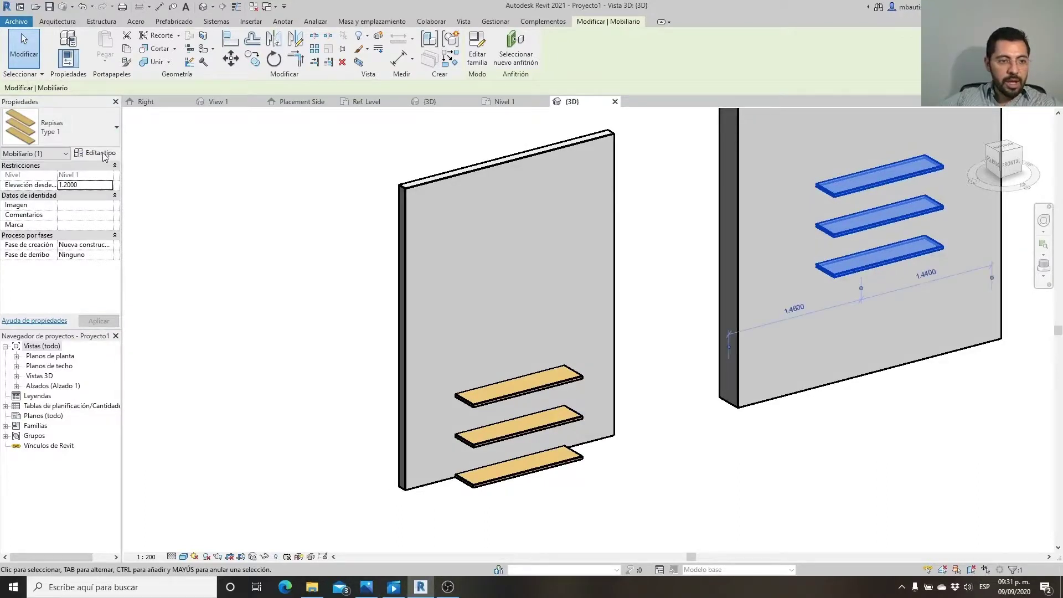
Duplicate the right shelves' Repisas type as a new Type 2
left_click(95, 153)
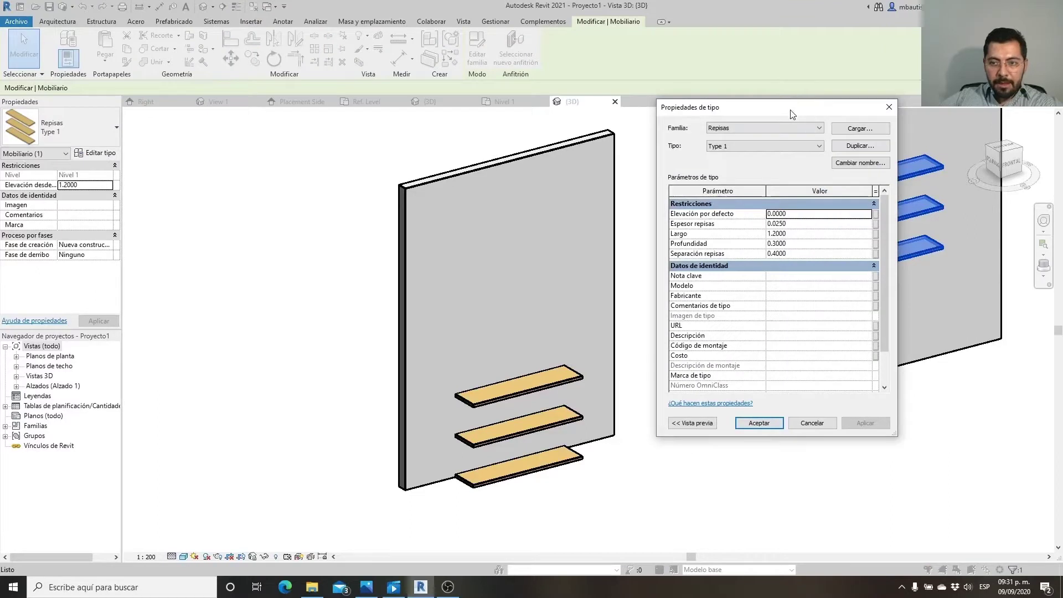
left_click_drag(794, 115, 354, 138)
left_click(405, 171)
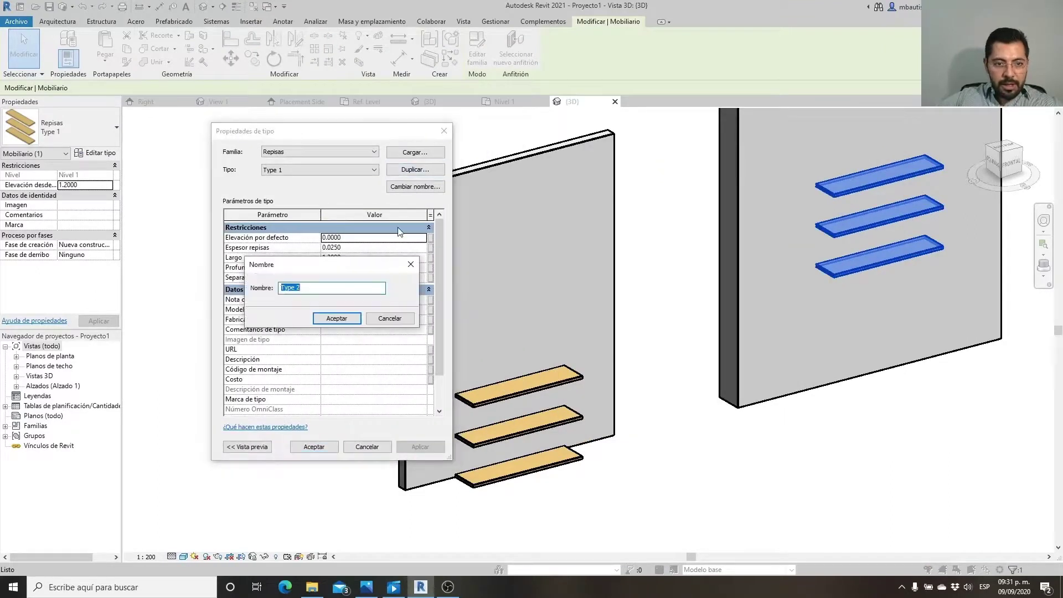
left_click(350, 318)
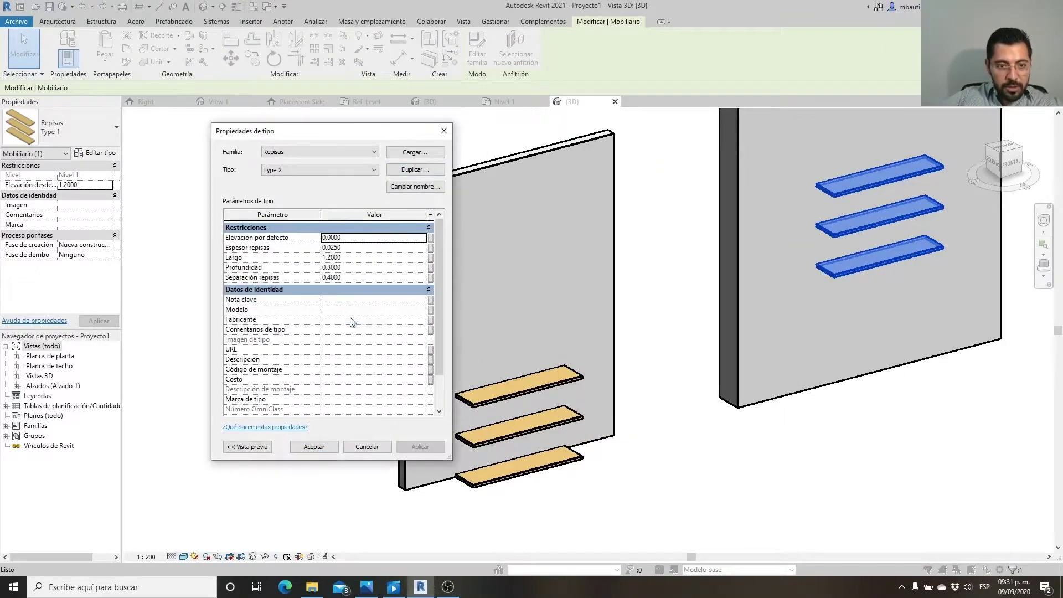
Give Type 2 thickness 0.05, length 0.9, depth 0.5 and spacing 0.6
left_click(356, 249)
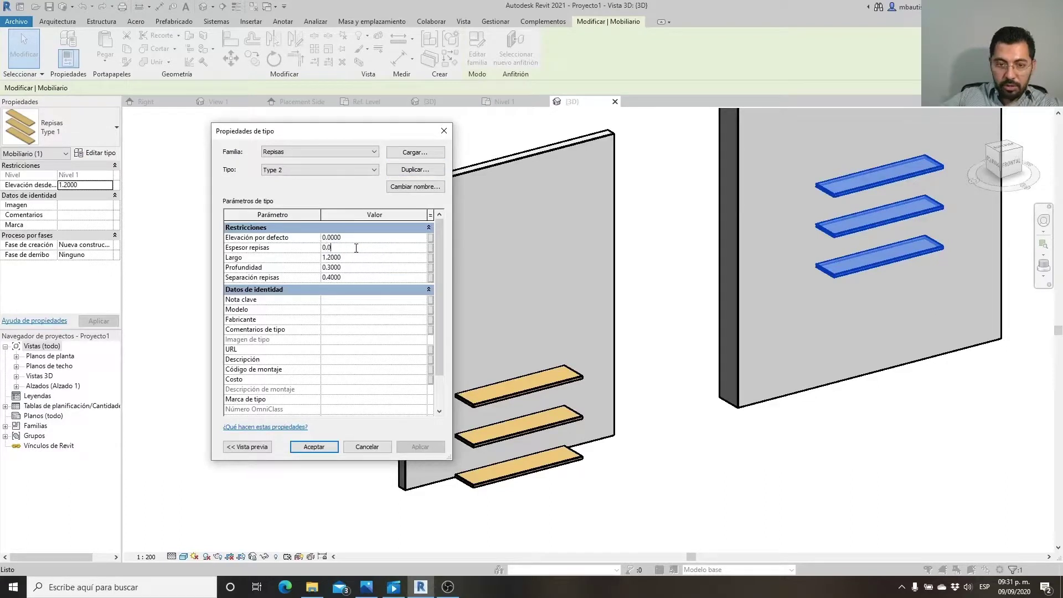
type("5")
left_click(359, 258)
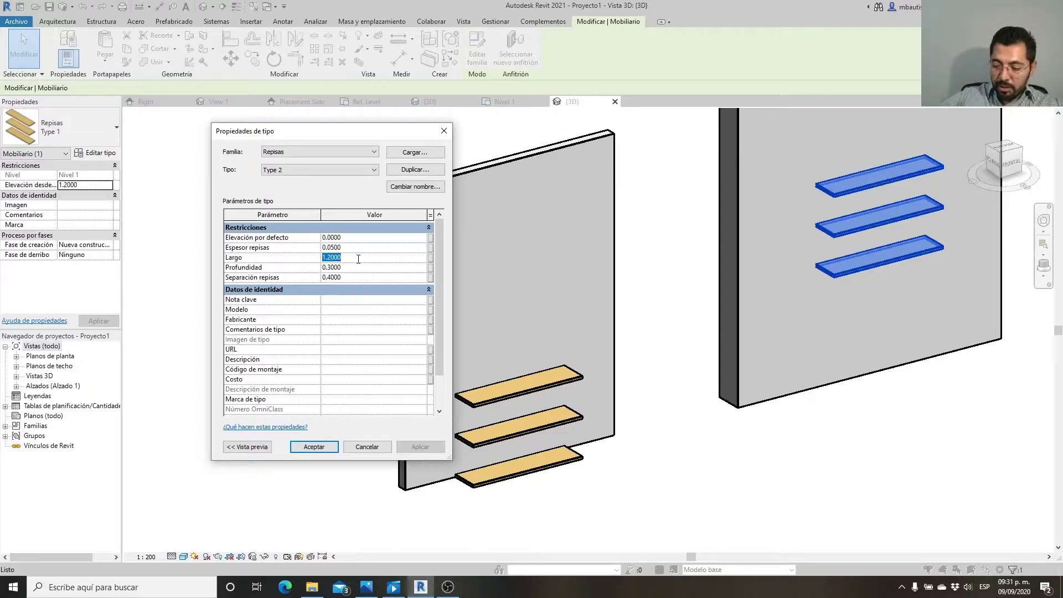
type(".9")
left_click(362, 268)
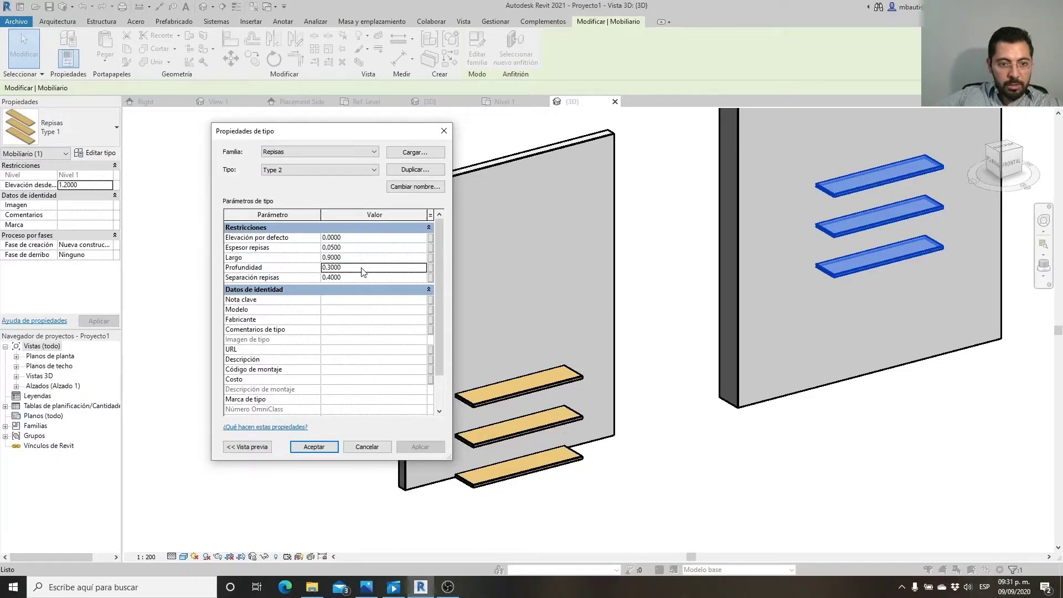
type(".5")
left_click(363, 278)
type(".6")
left_click(322, 447)
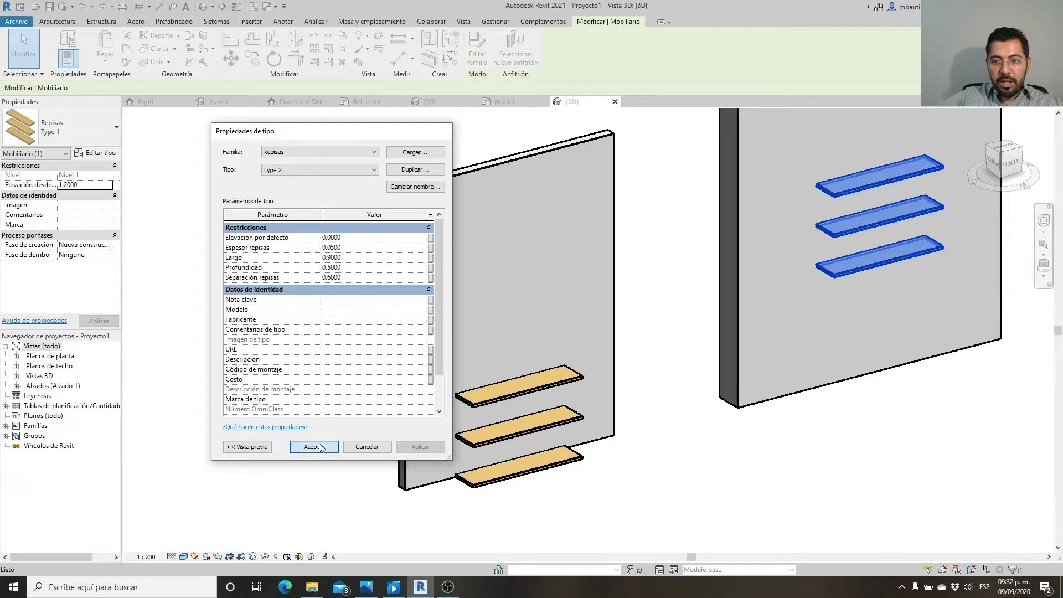
left_click(285, 463)
middle_click_drag(415, 375, 296, 419)
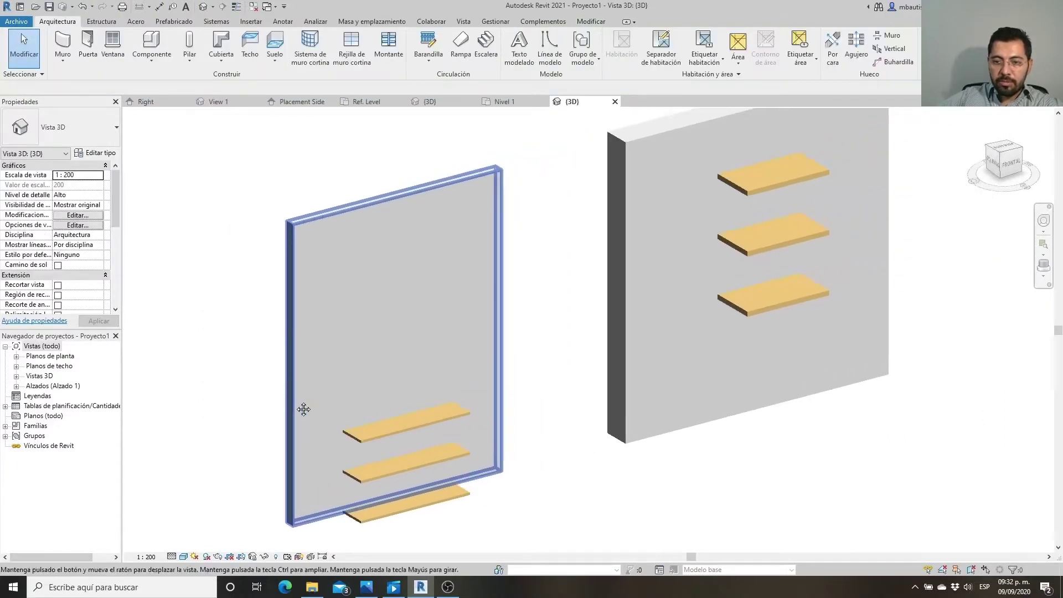